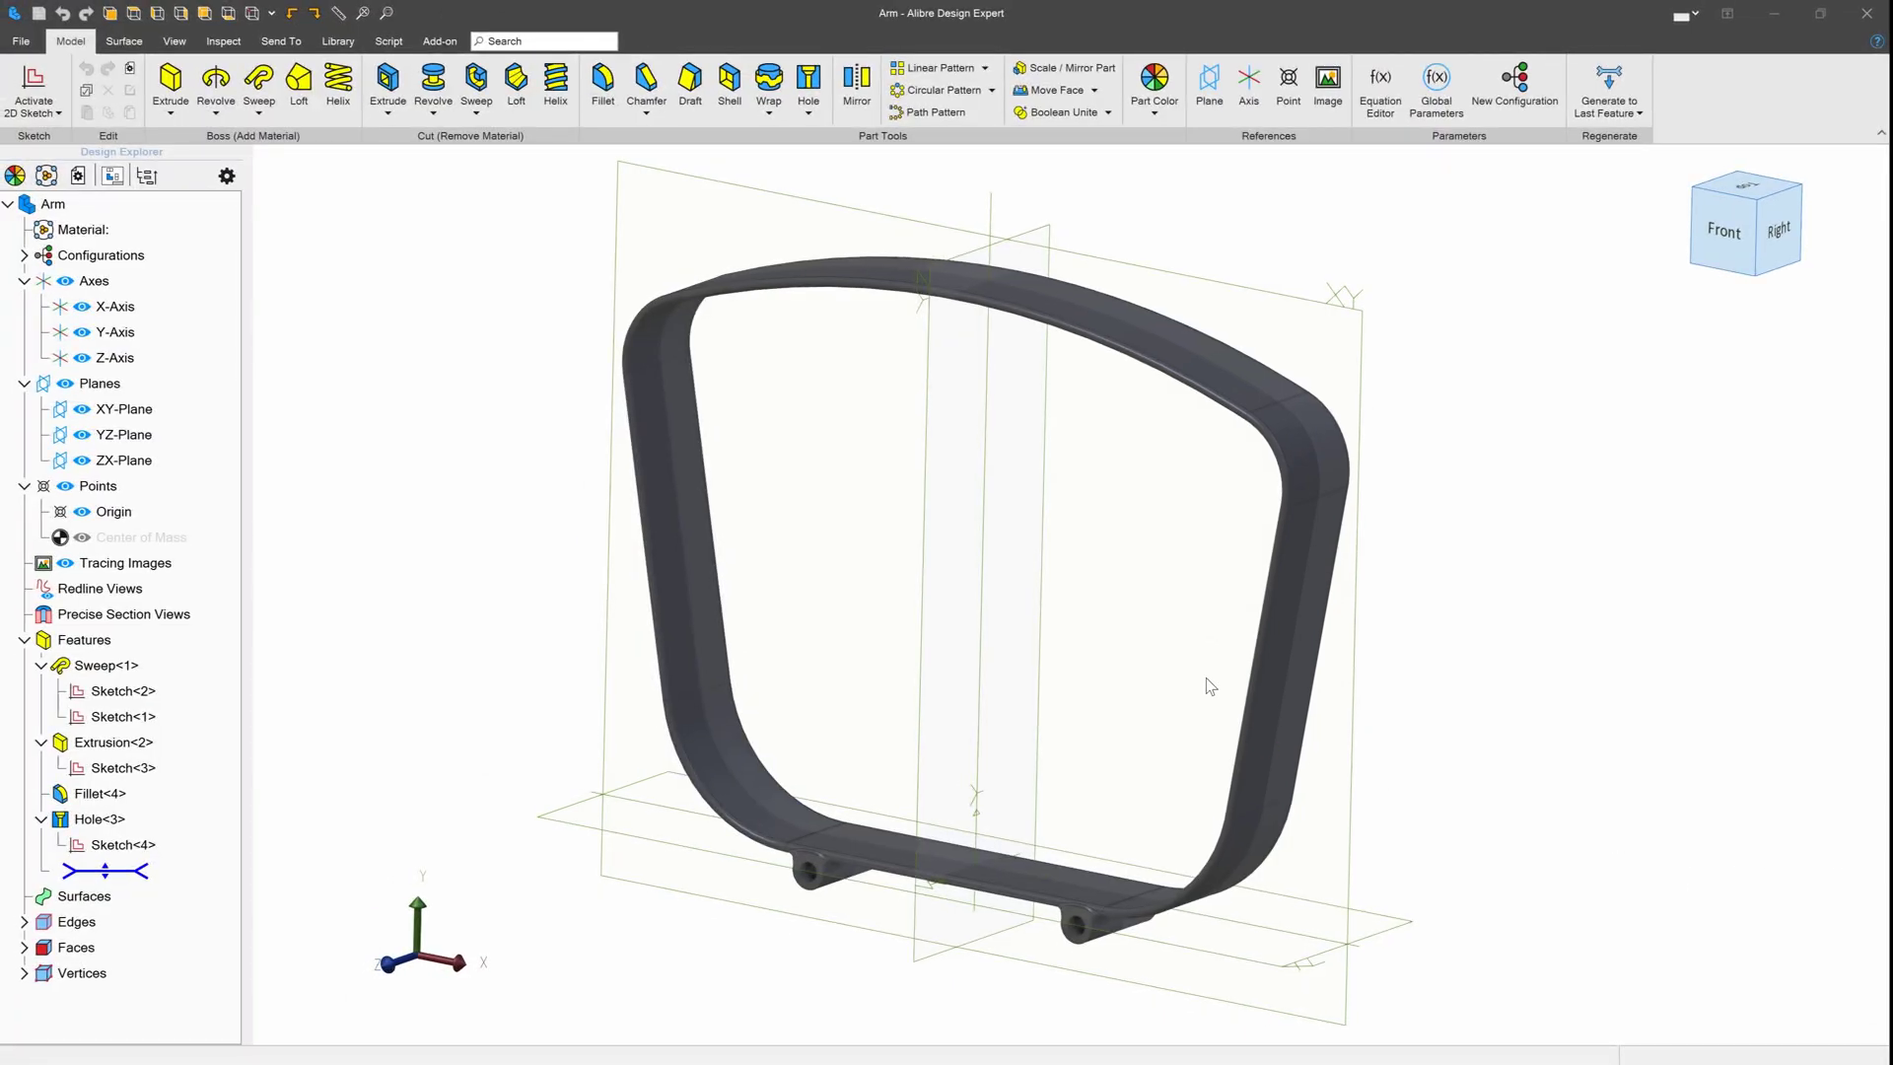
Step: Create an ANSI A landscape drawing of the Arm with front and right-side views
{"action": "left_click", "coordinate": [281, 40]}
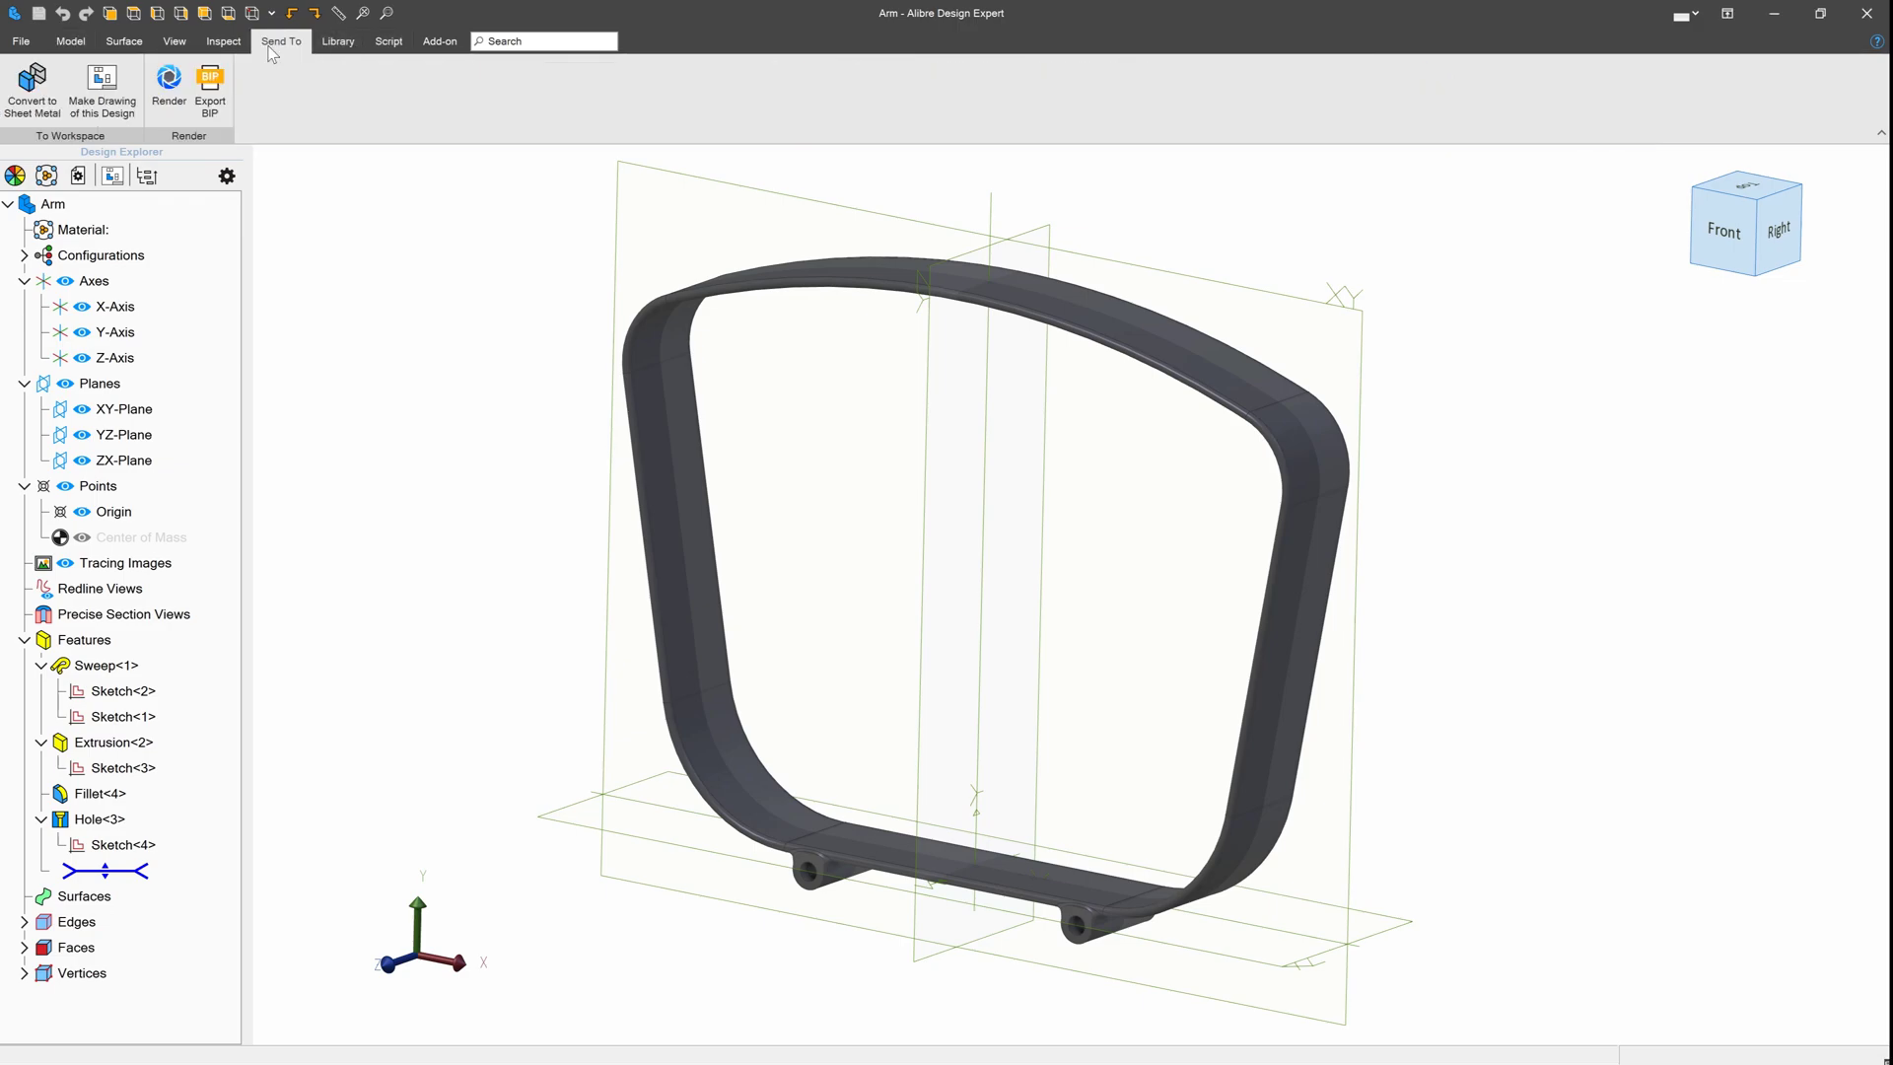
{"action": "left_click", "coordinate": [113, 94]}
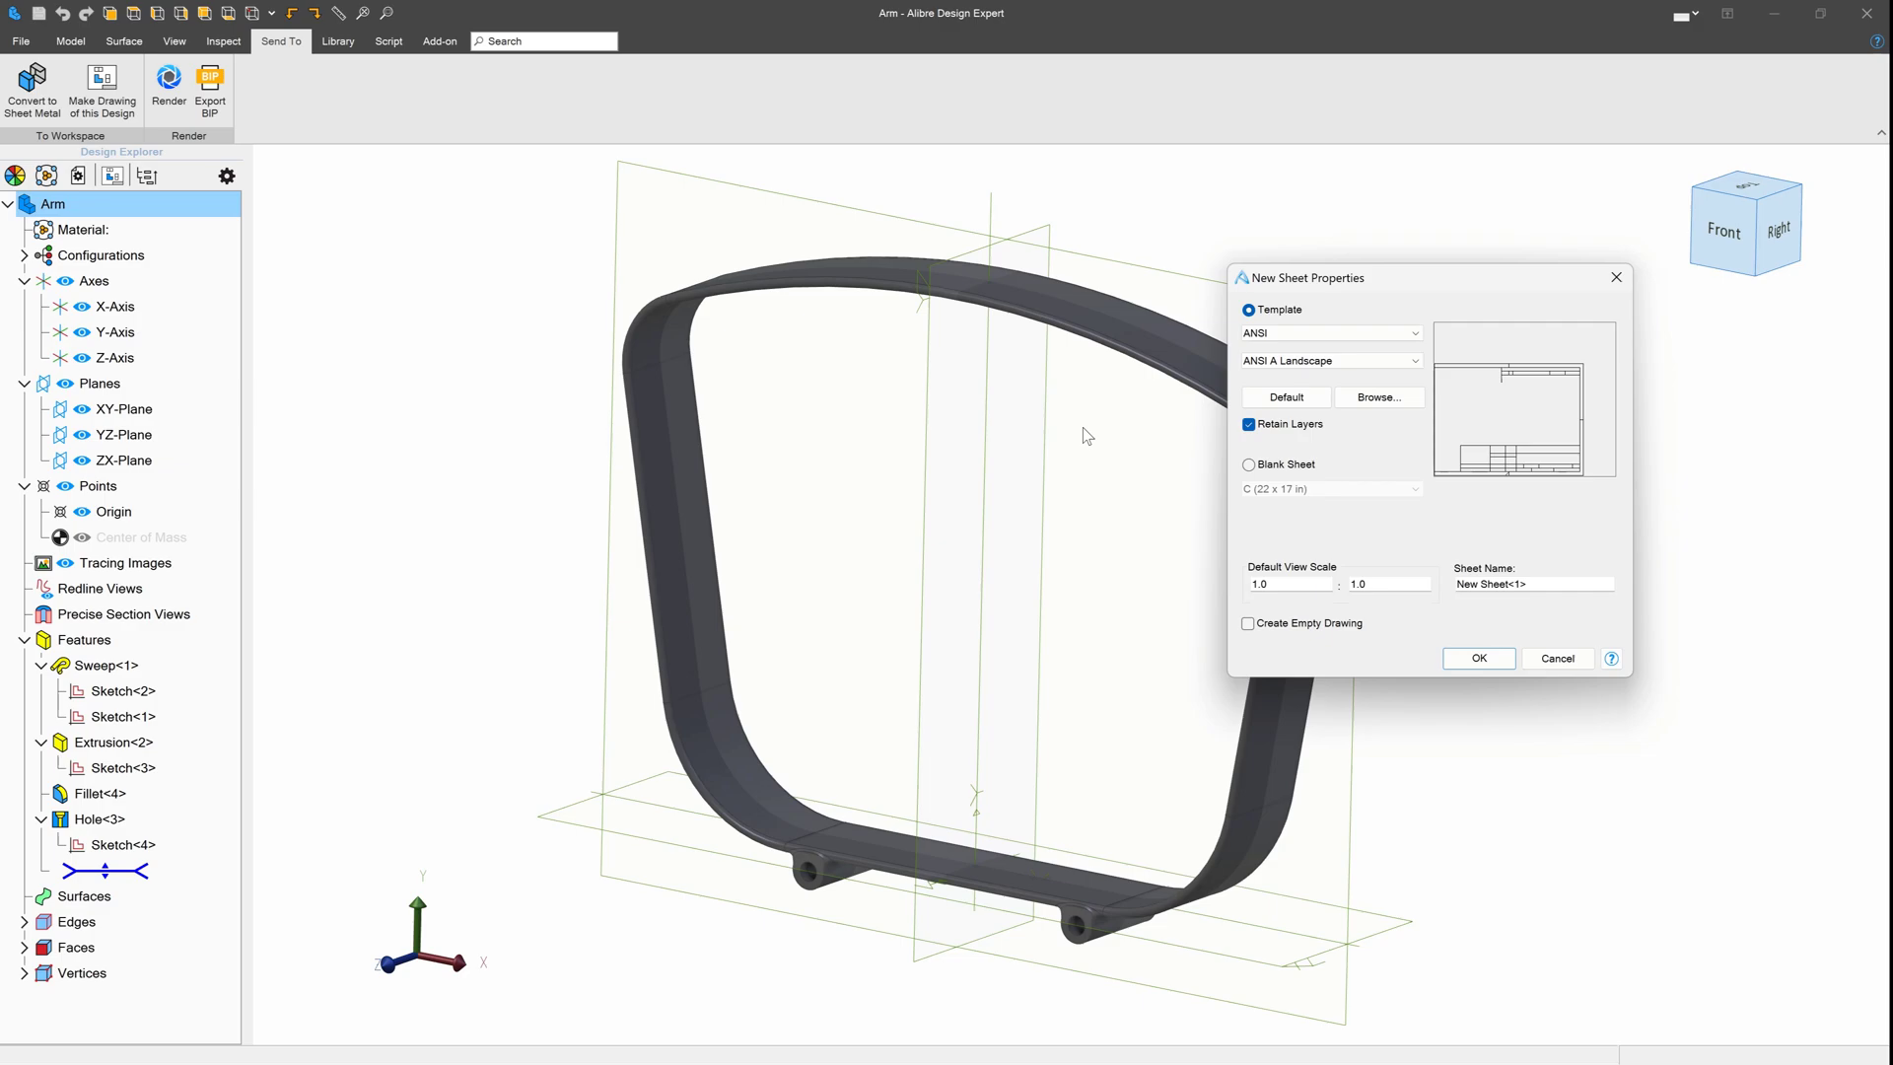
{"action": "left_click", "coordinate": [1471, 659]}
{"action": "left_click", "coordinate": [1464, 349]}
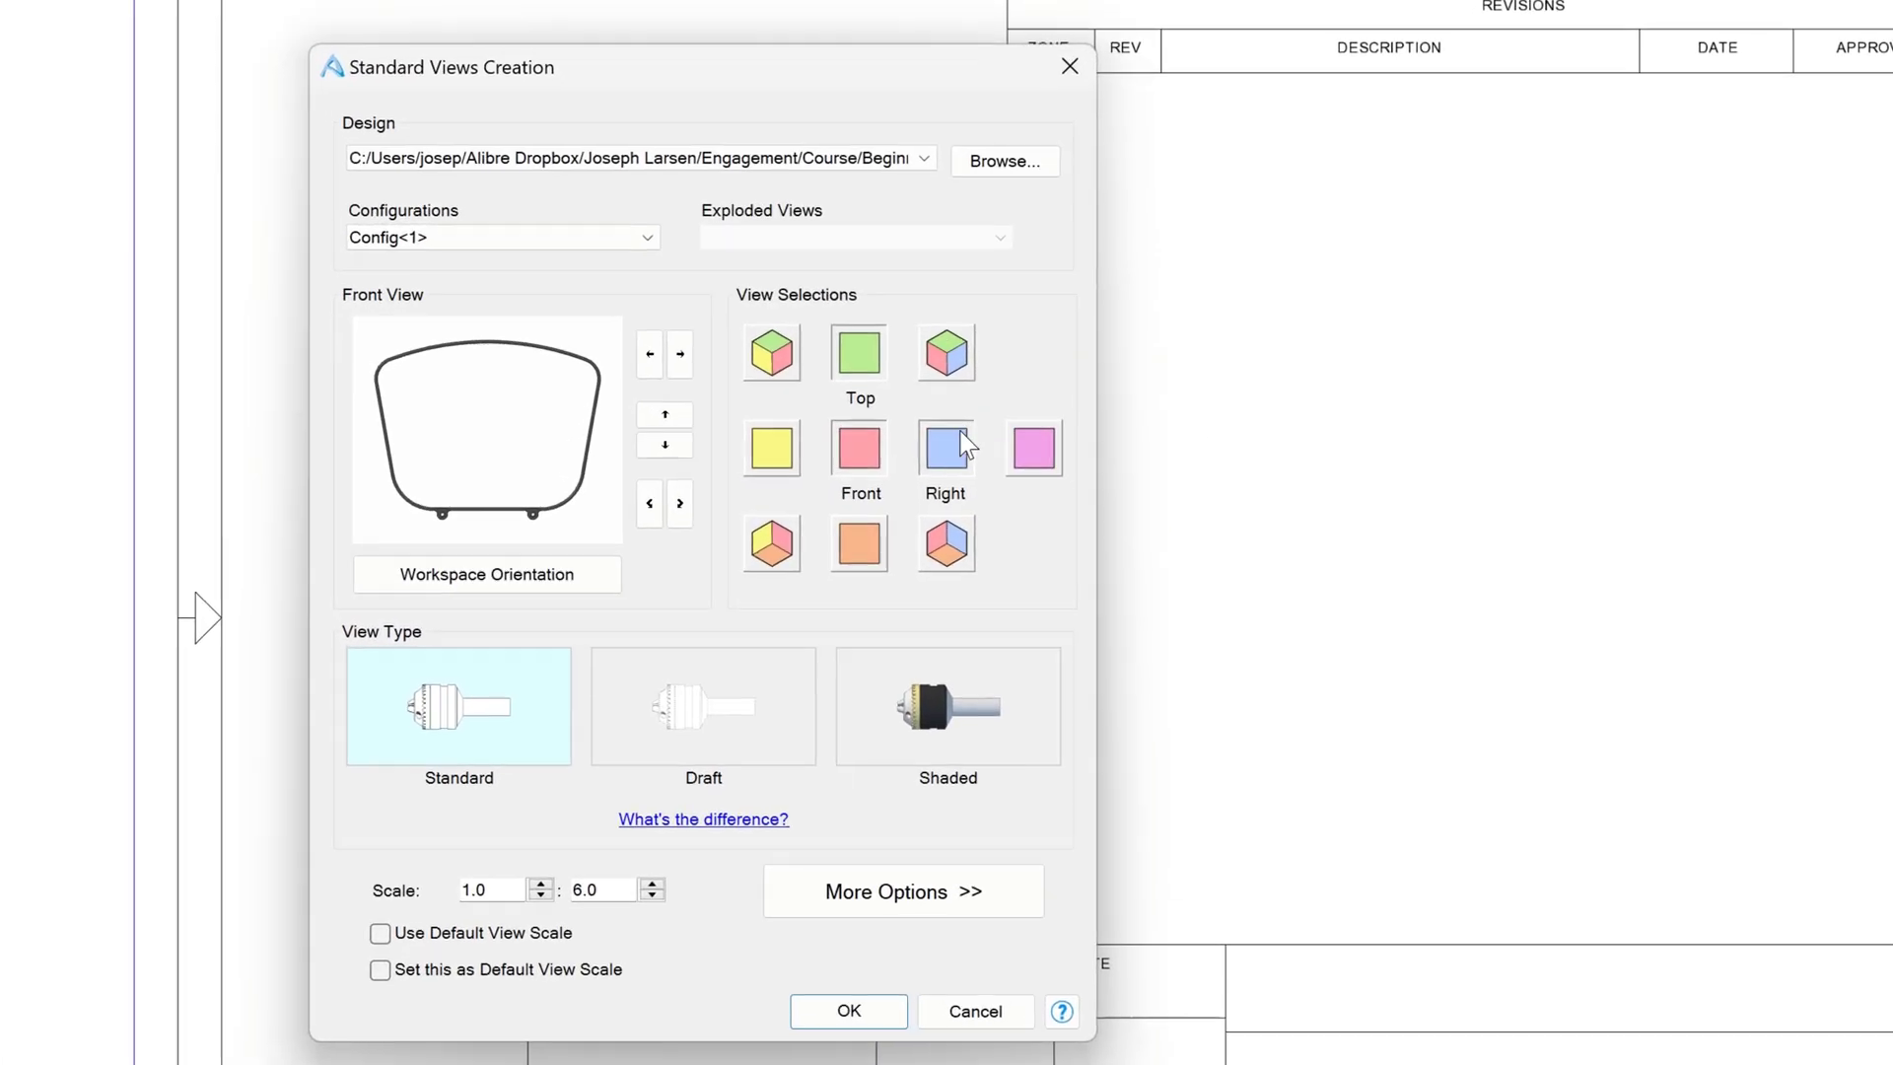
{"action": "left_click", "coordinate": [942, 456]}
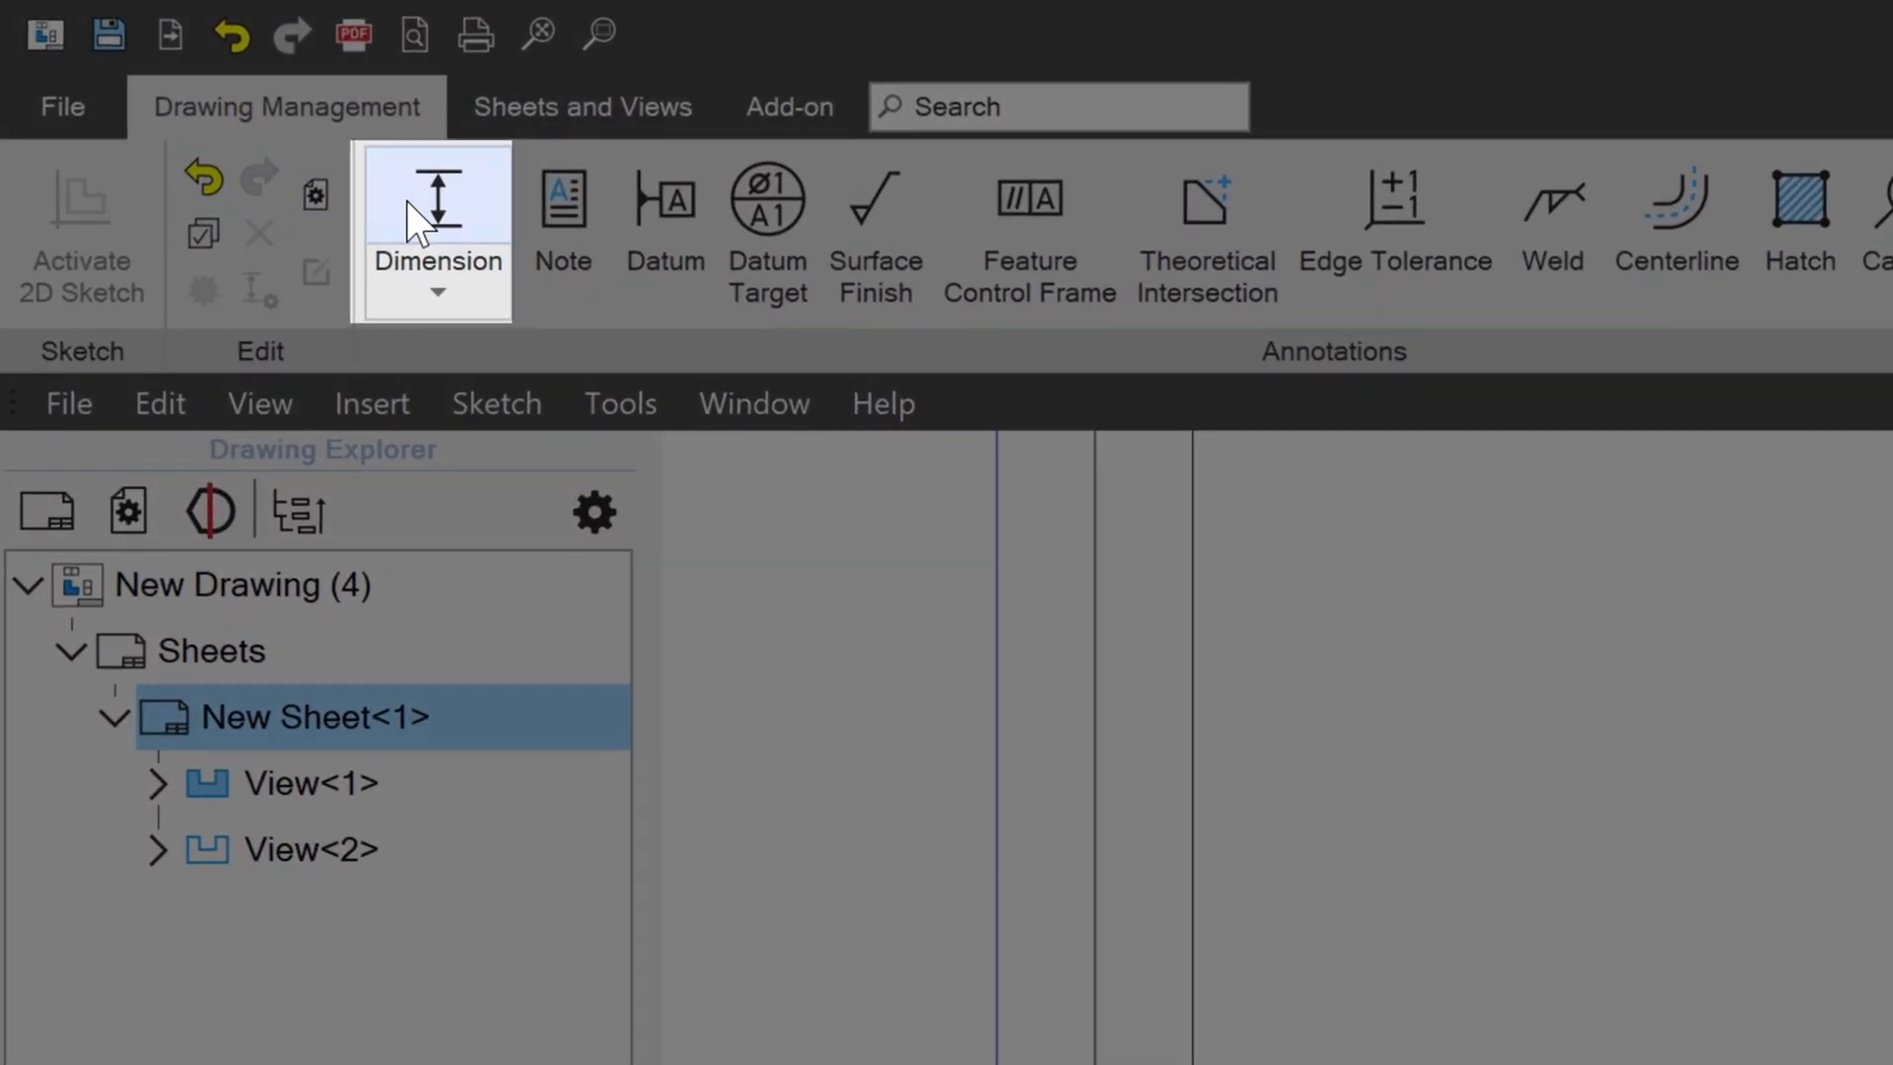
Step: Activate Dimension to add the R20.100 top-arc radius and 7.725 bottom distance
{"action": "left_click", "coordinate": [437, 212]}
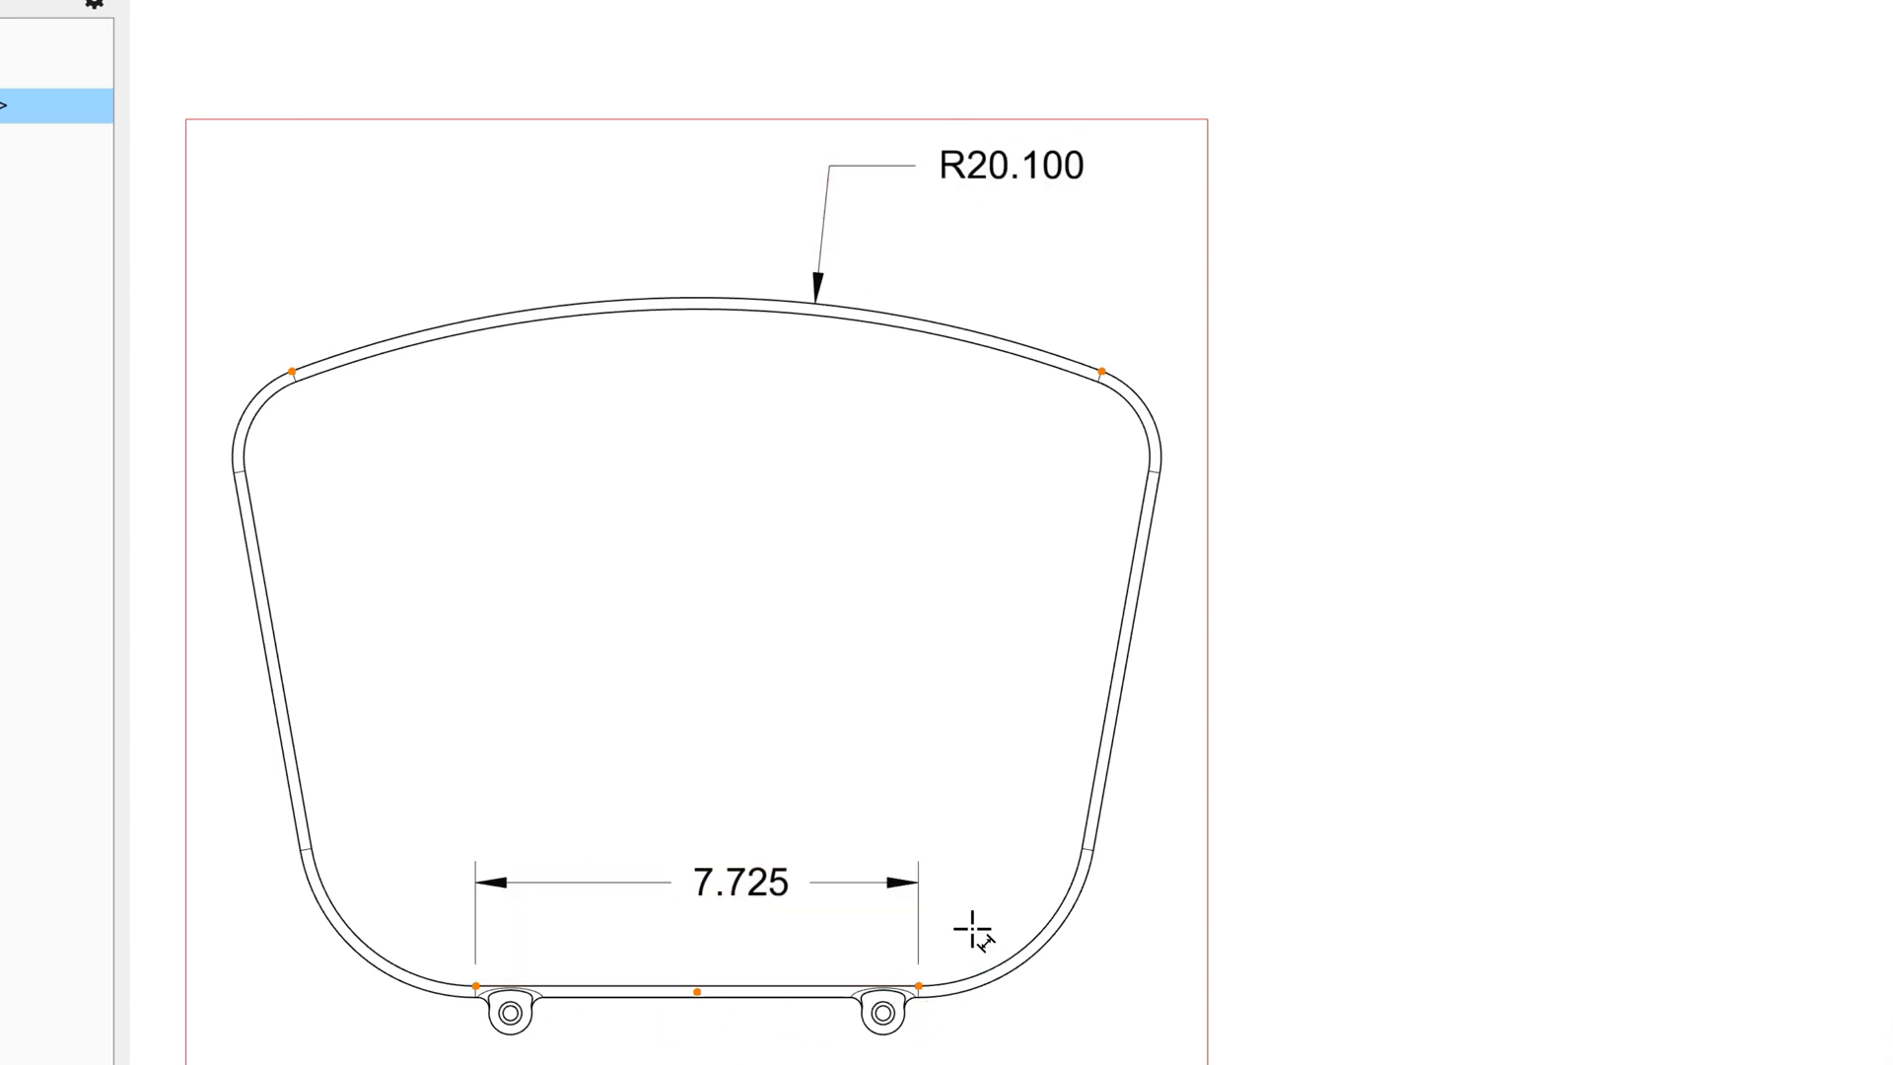
Step: Add a 13.000 center-to-center dimension between the two upper corner arcs inside the outline
{"action": "left_click", "coordinate": [1157, 442]}
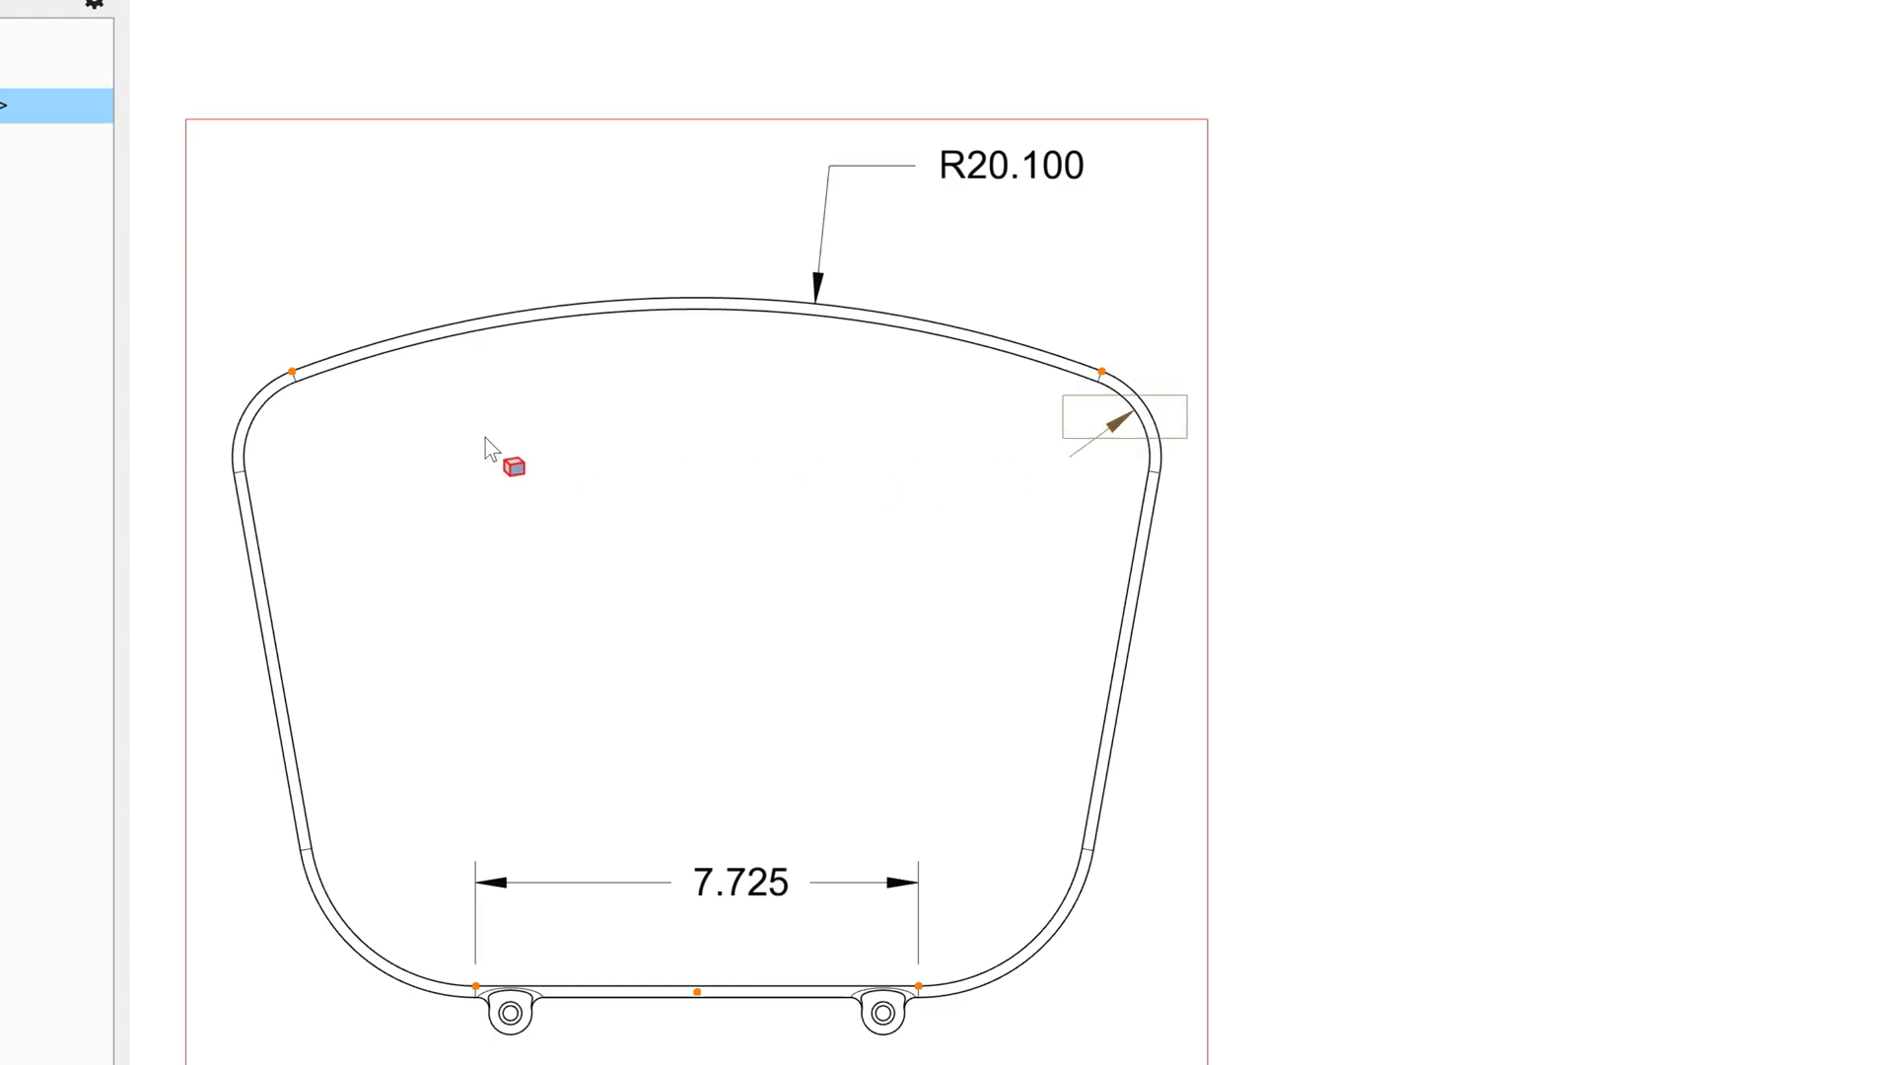
{"action": "left_click", "coordinate": [277, 395]}
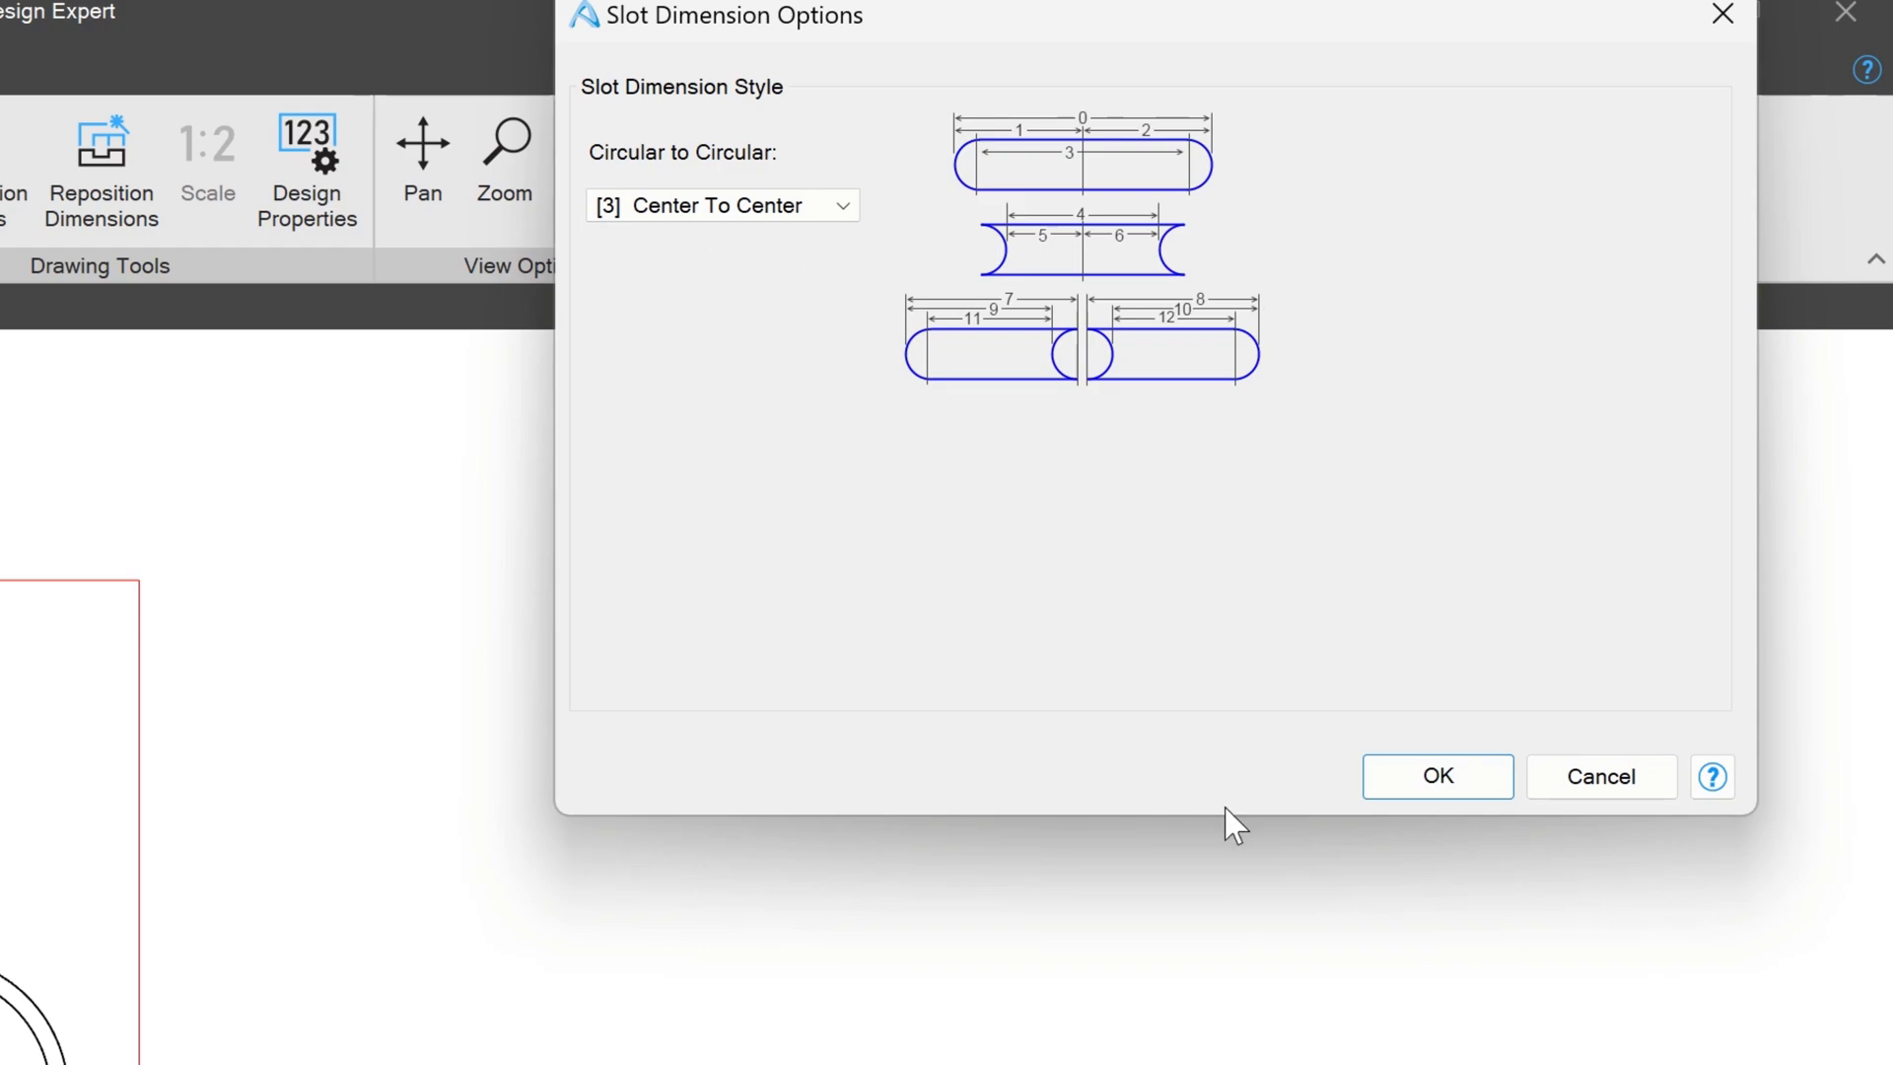
{"action": "left_click", "coordinate": [1420, 783]}
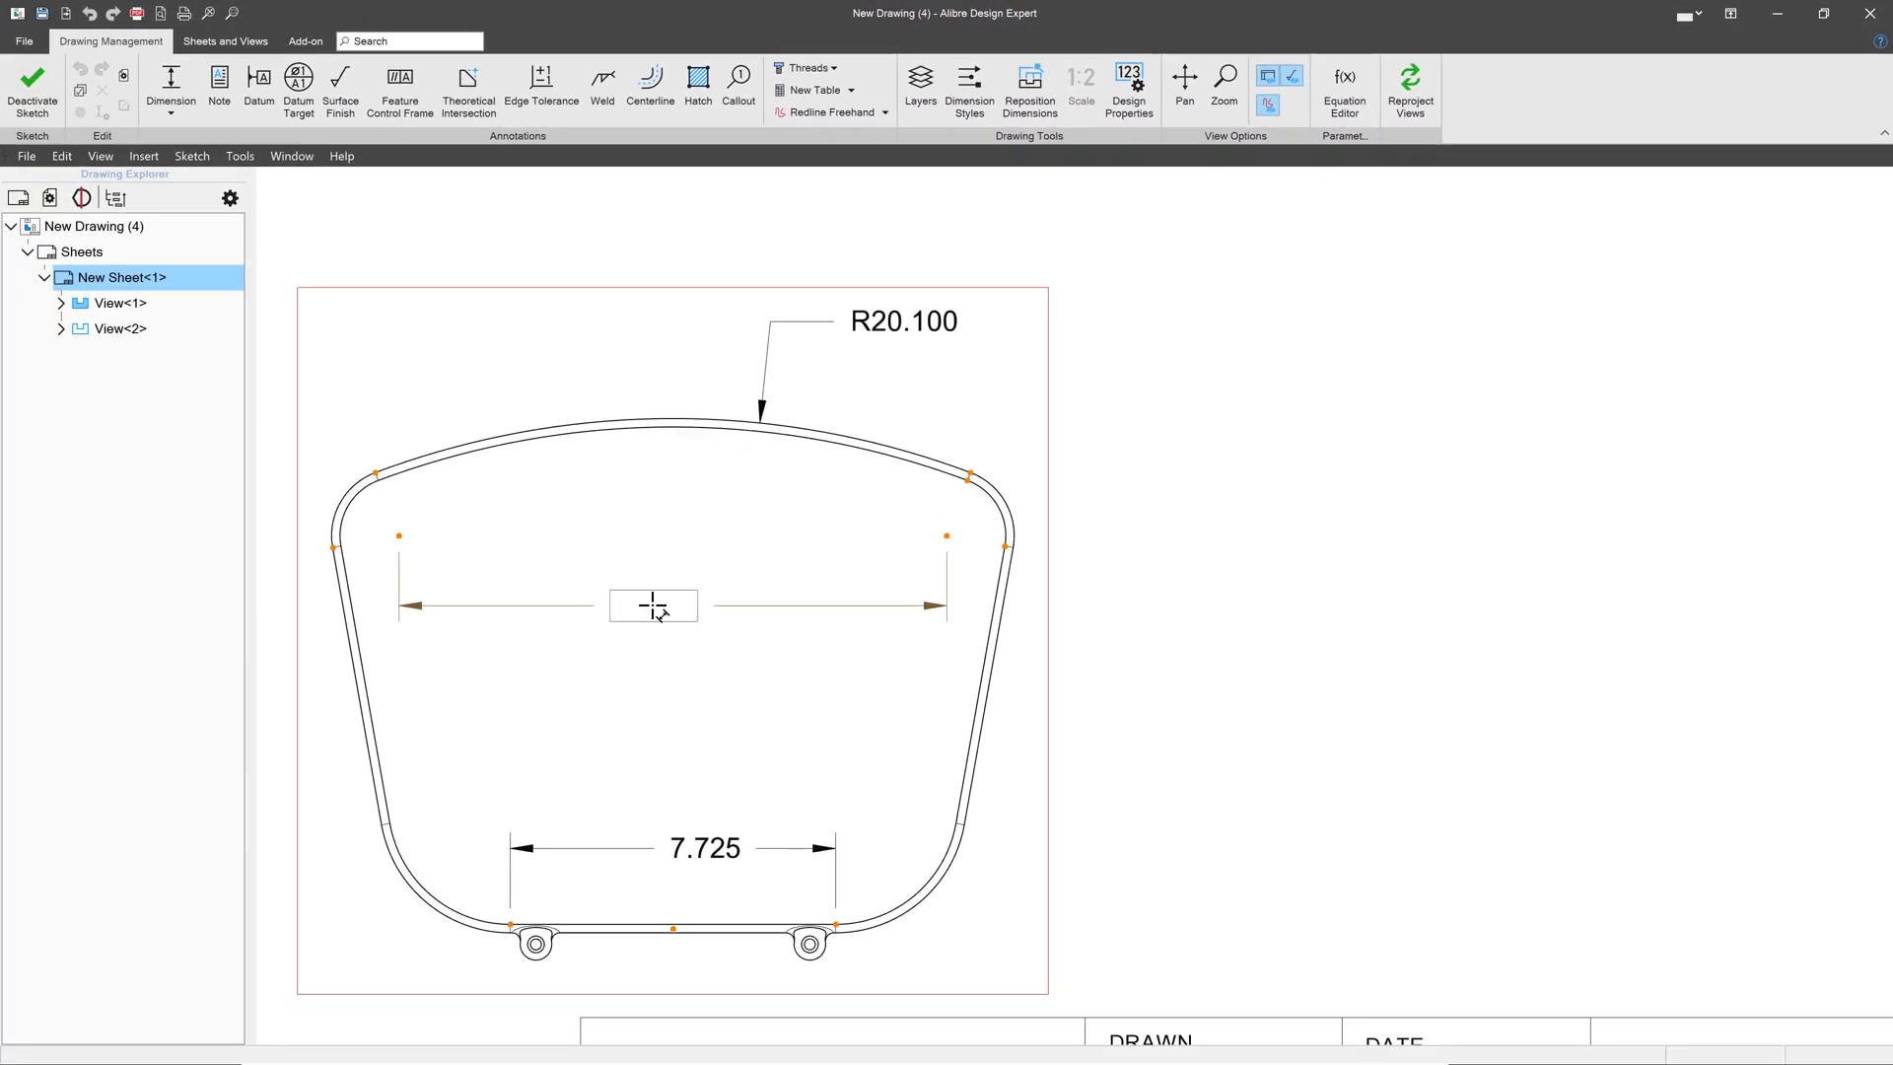
{"action": "left_click", "coordinate": [652, 605]}
{"action": "scroll", "coordinate": [1208, 579], "scroll_direction": "down", "scroll_amount": 2}
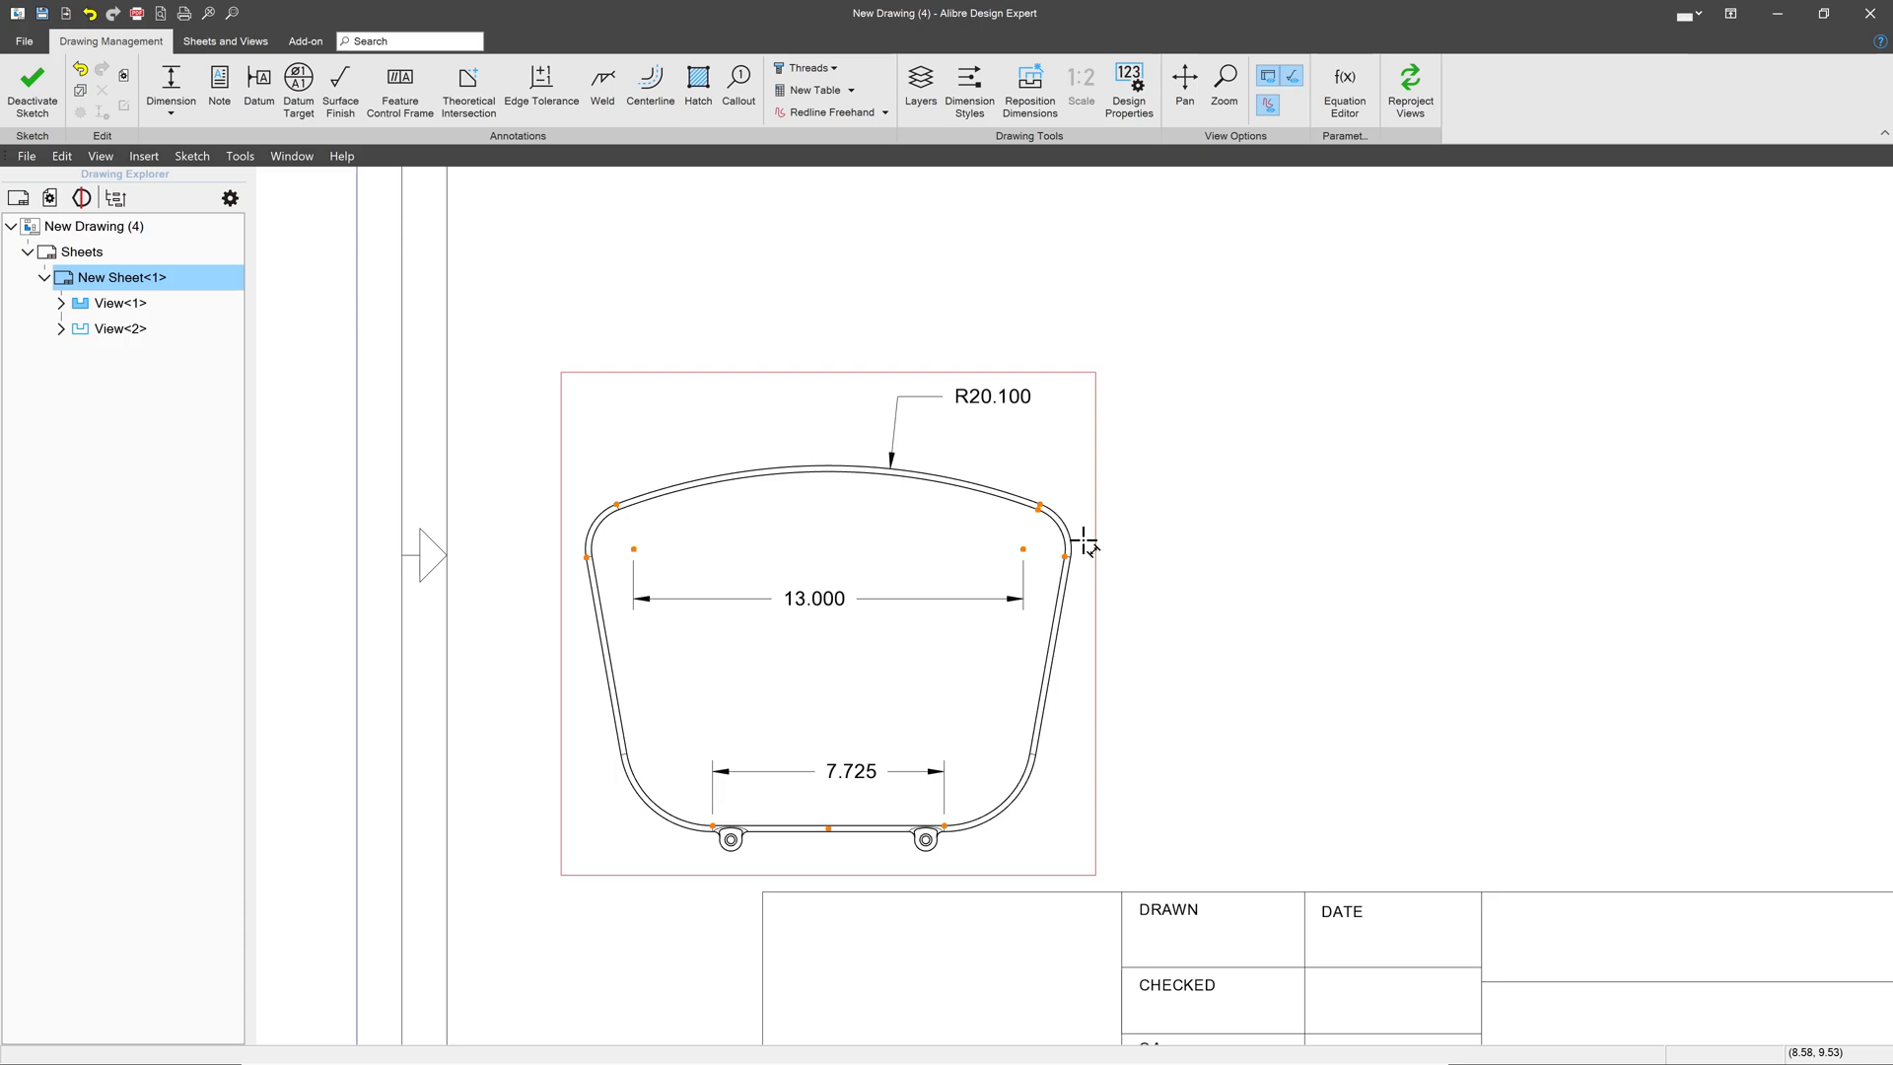
{"action": "left_click", "coordinate": [1053, 537]}
Step: Dimension the upper- and lower-right arcs vertically using the Outside Slot style
{"action": "left_click", "coordinate": [1023, 804]}
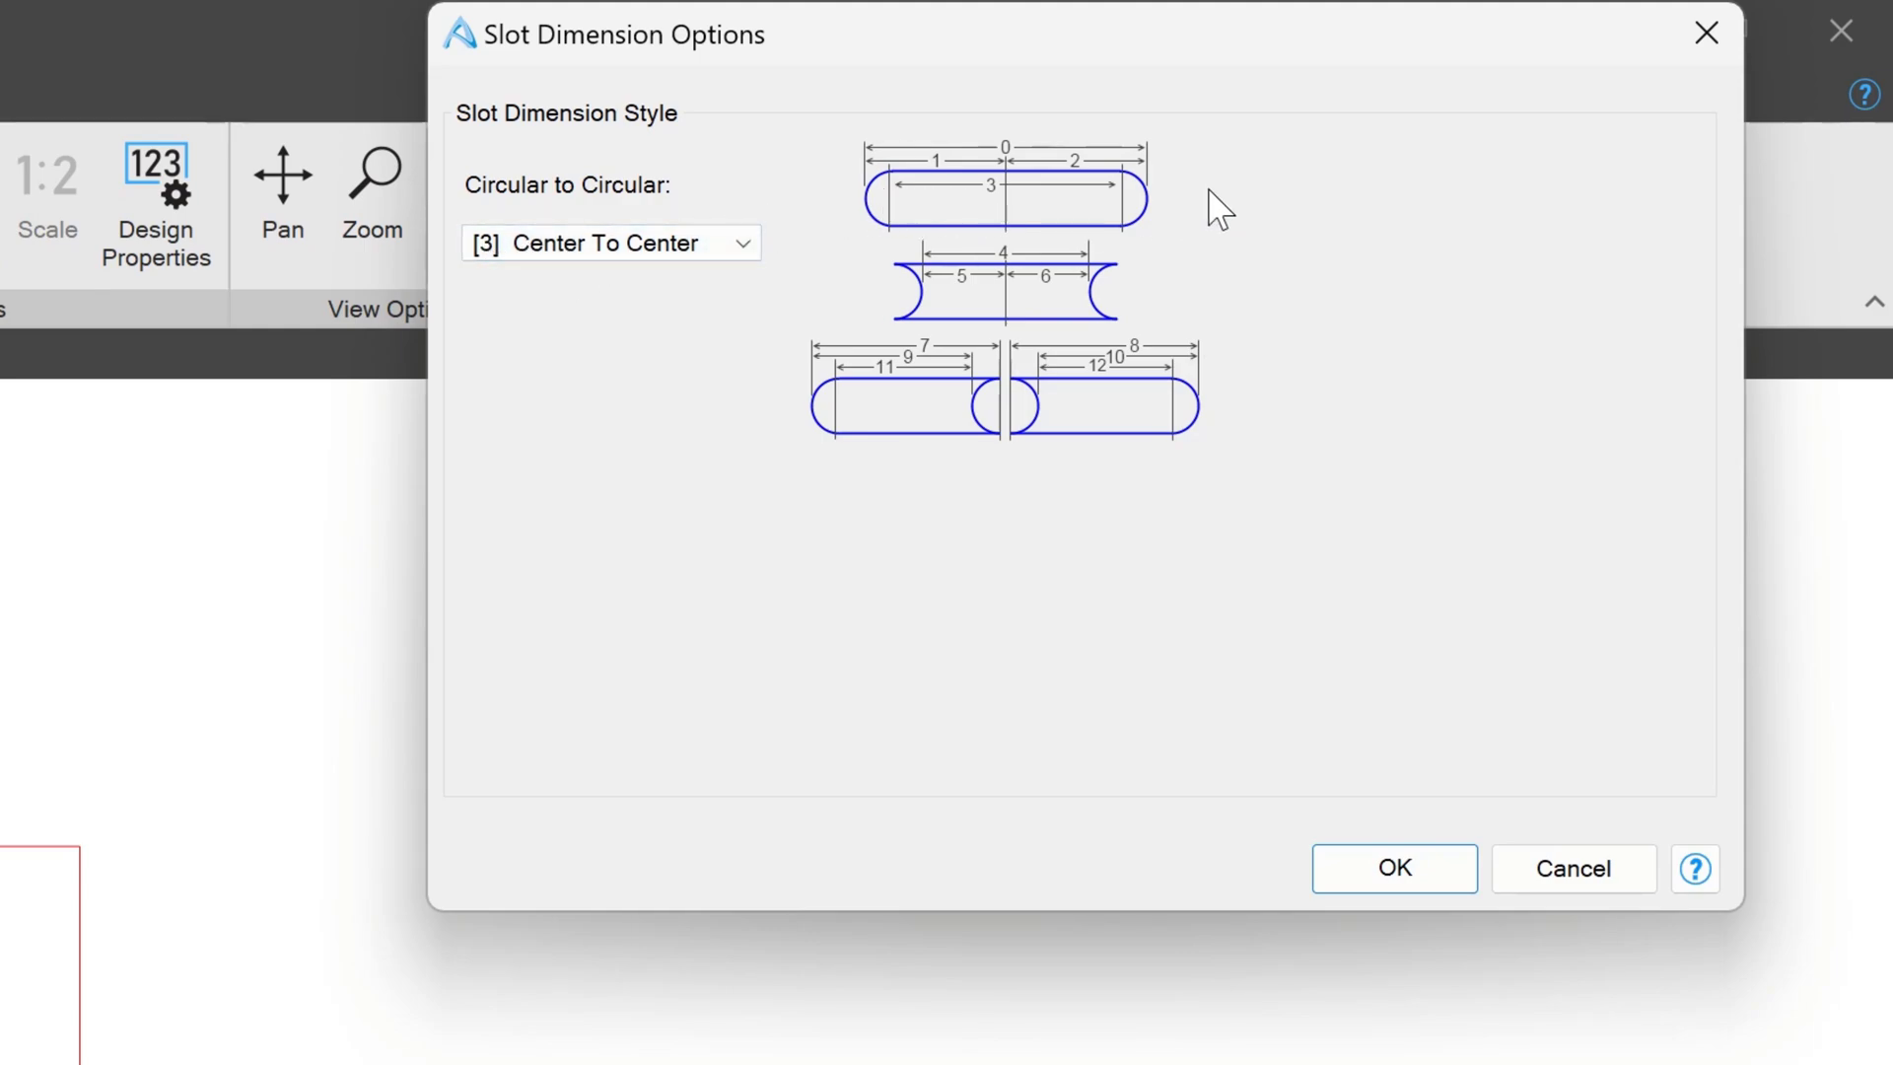
{"action": "left_click", "coordinate": [661, 244]}
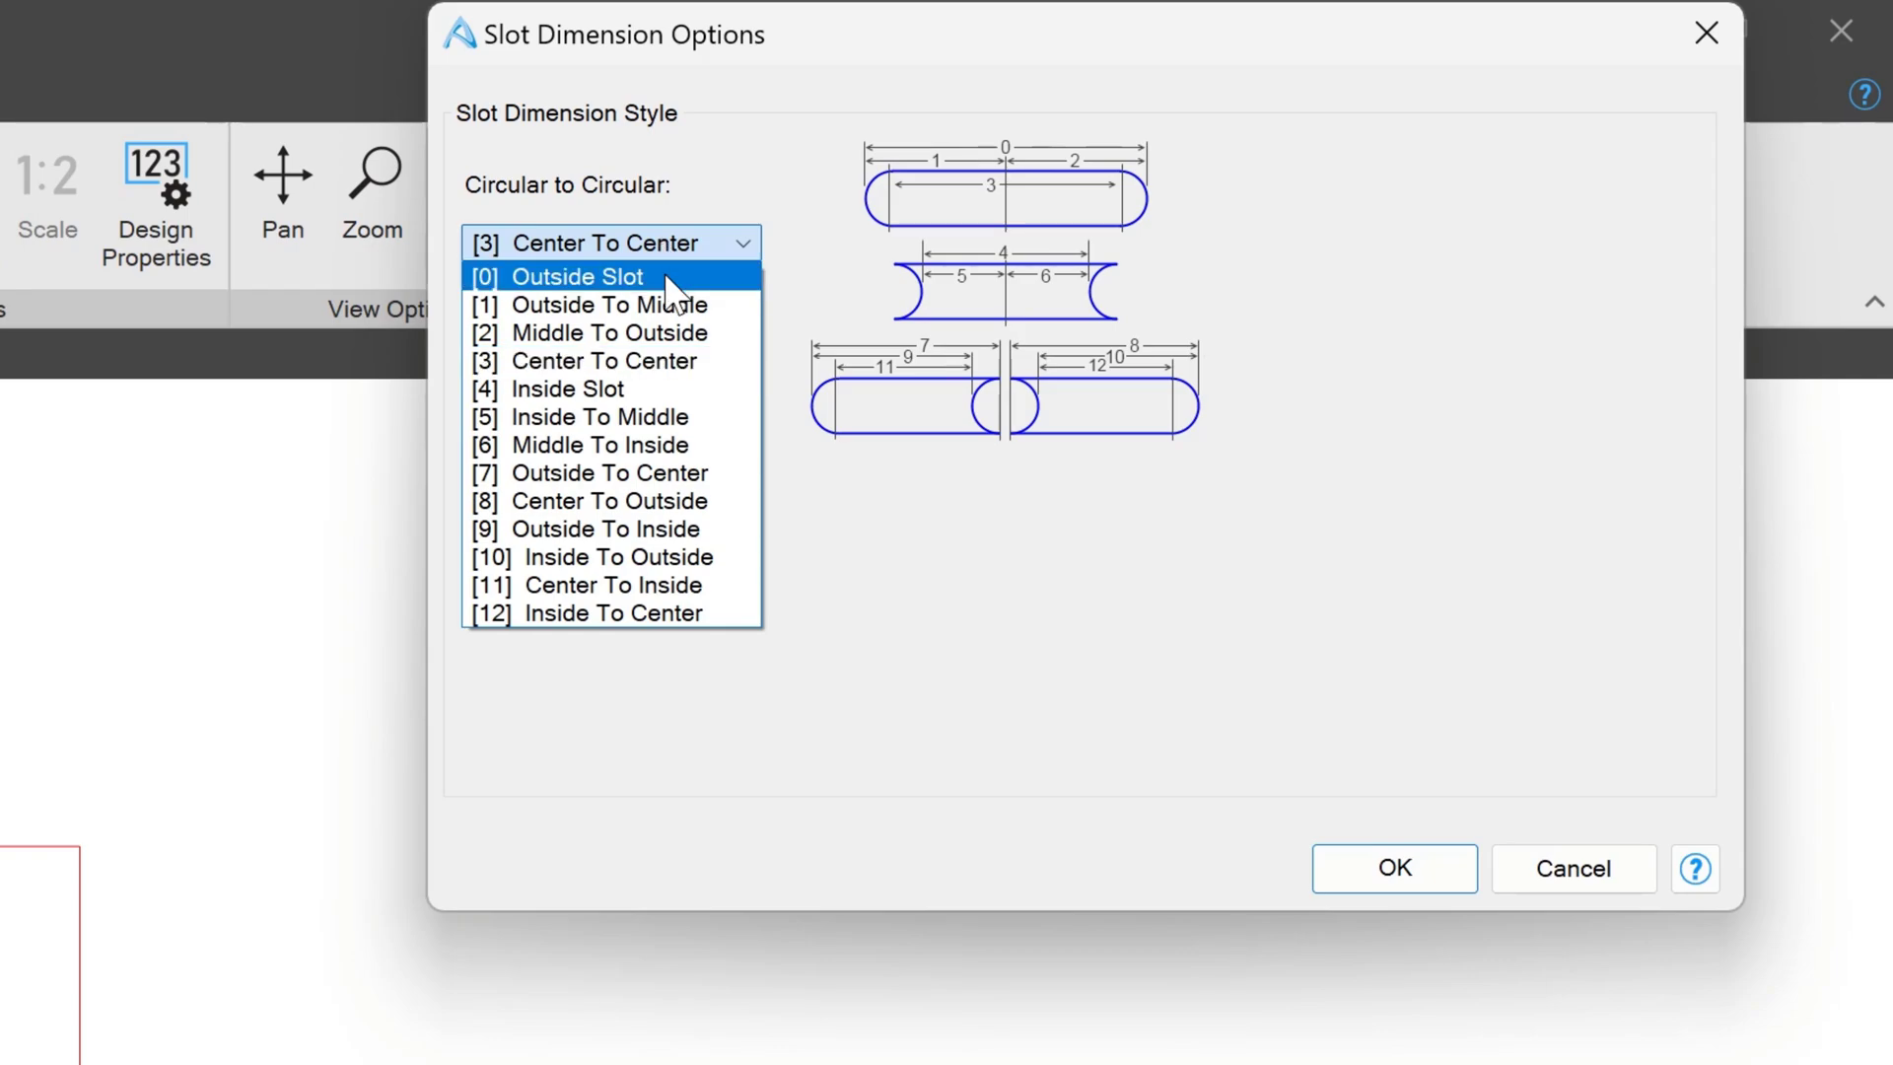
{"action": "left_click", "coordinate": [670, 279]}
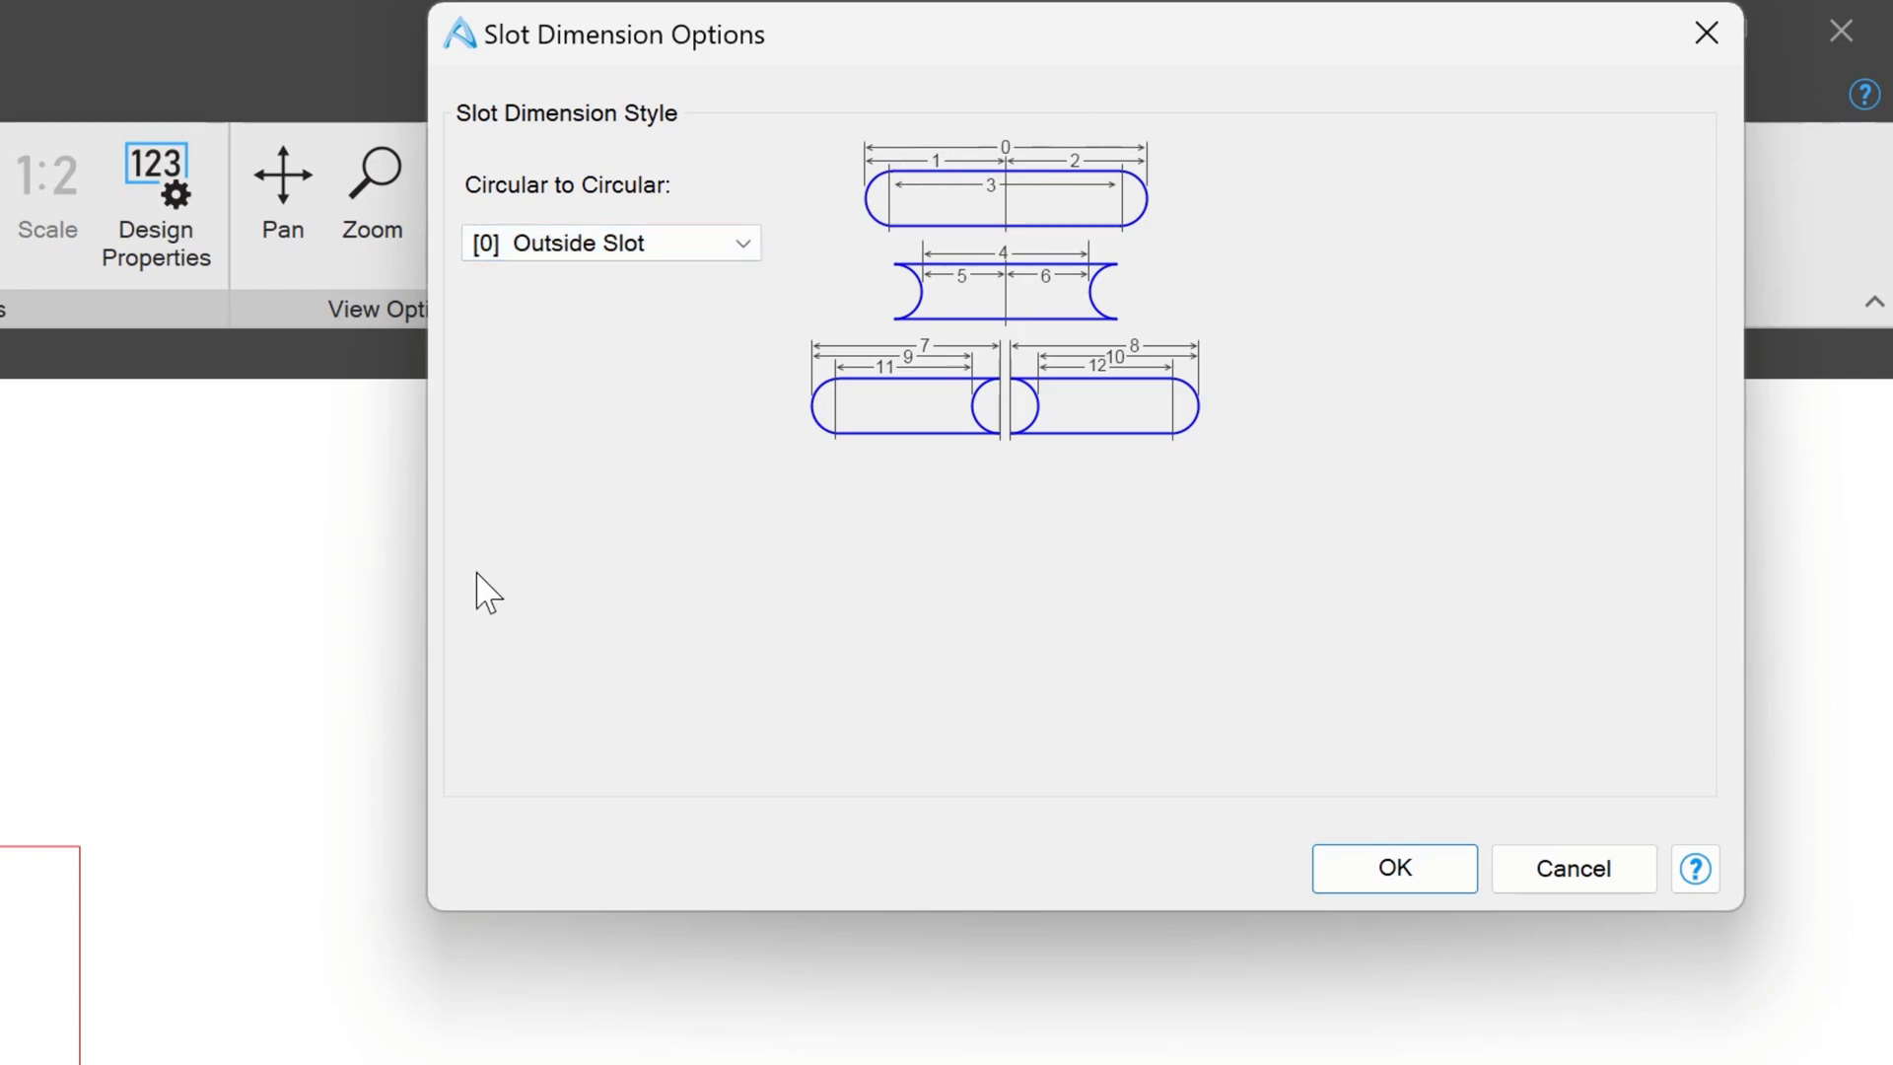
{"action": "left_click", "coordinate": [579, 245]}
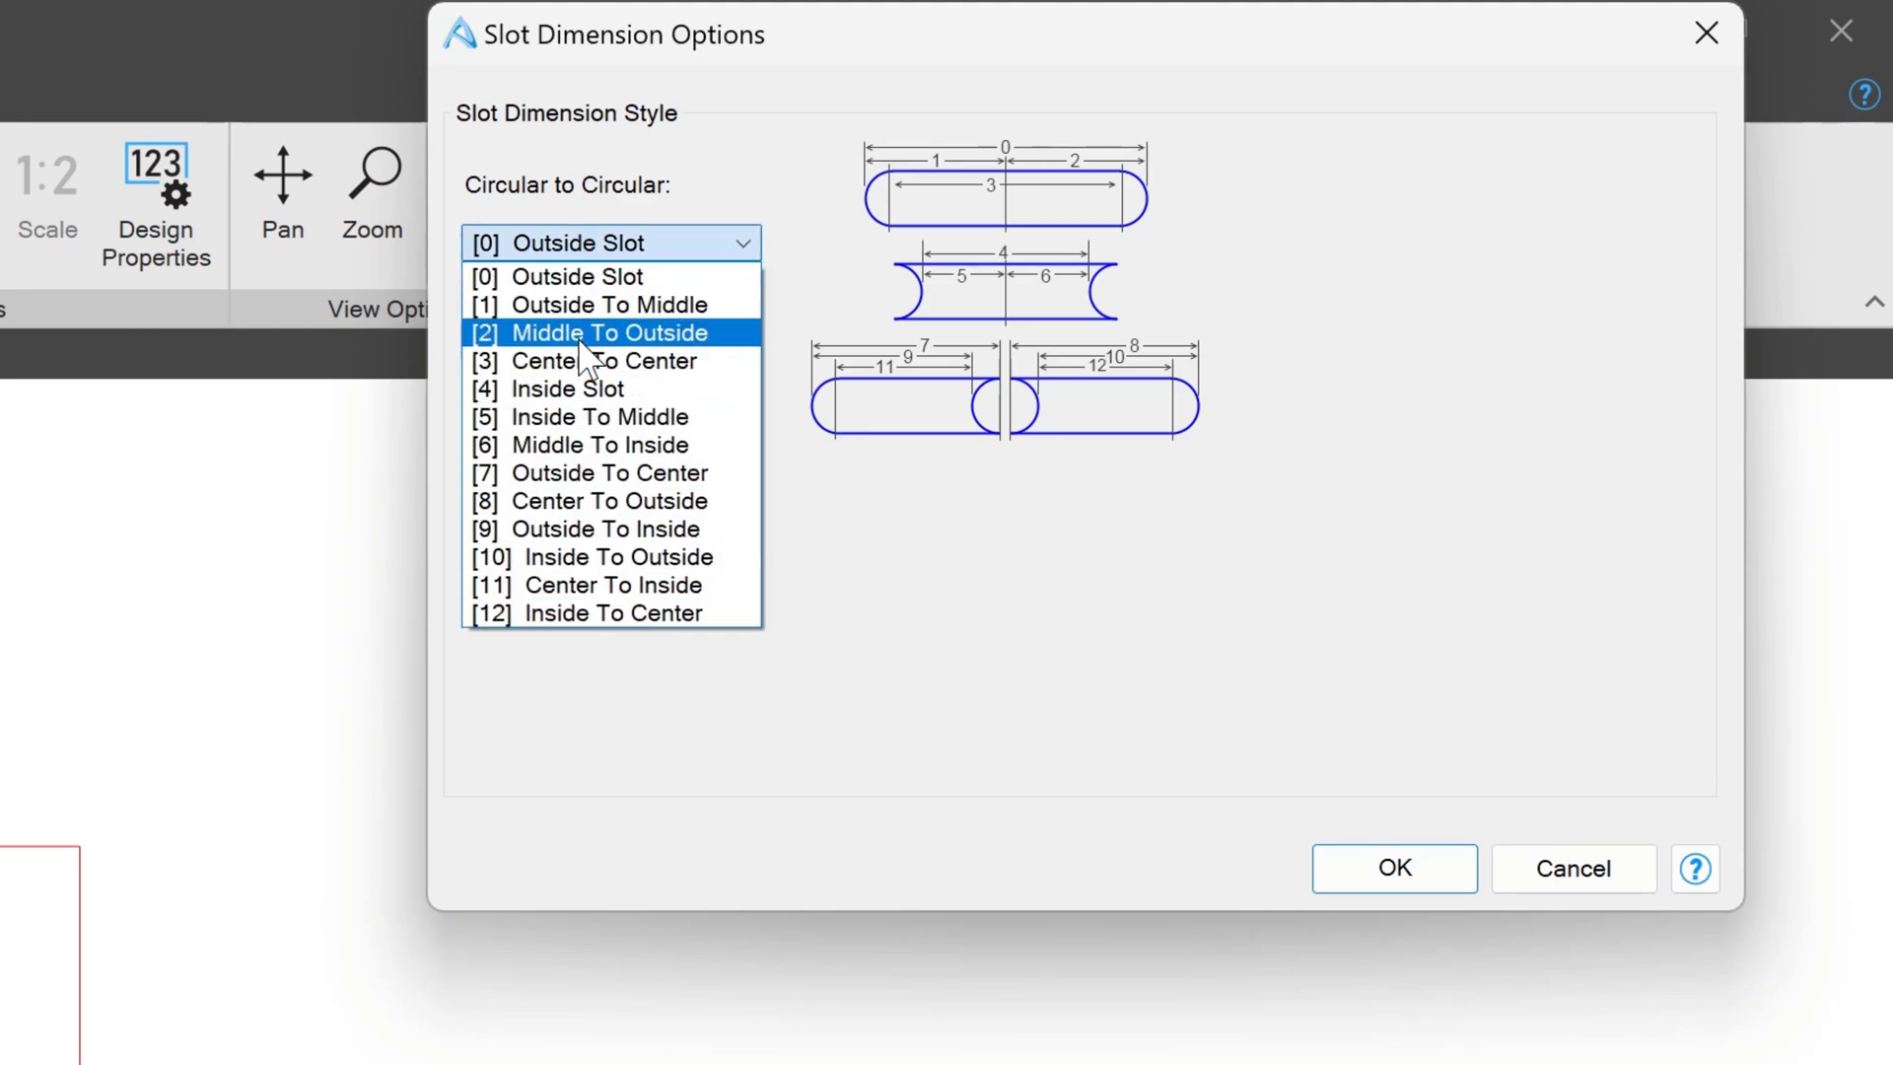
{"action": "left_click", "coordinate": [588, 281]}
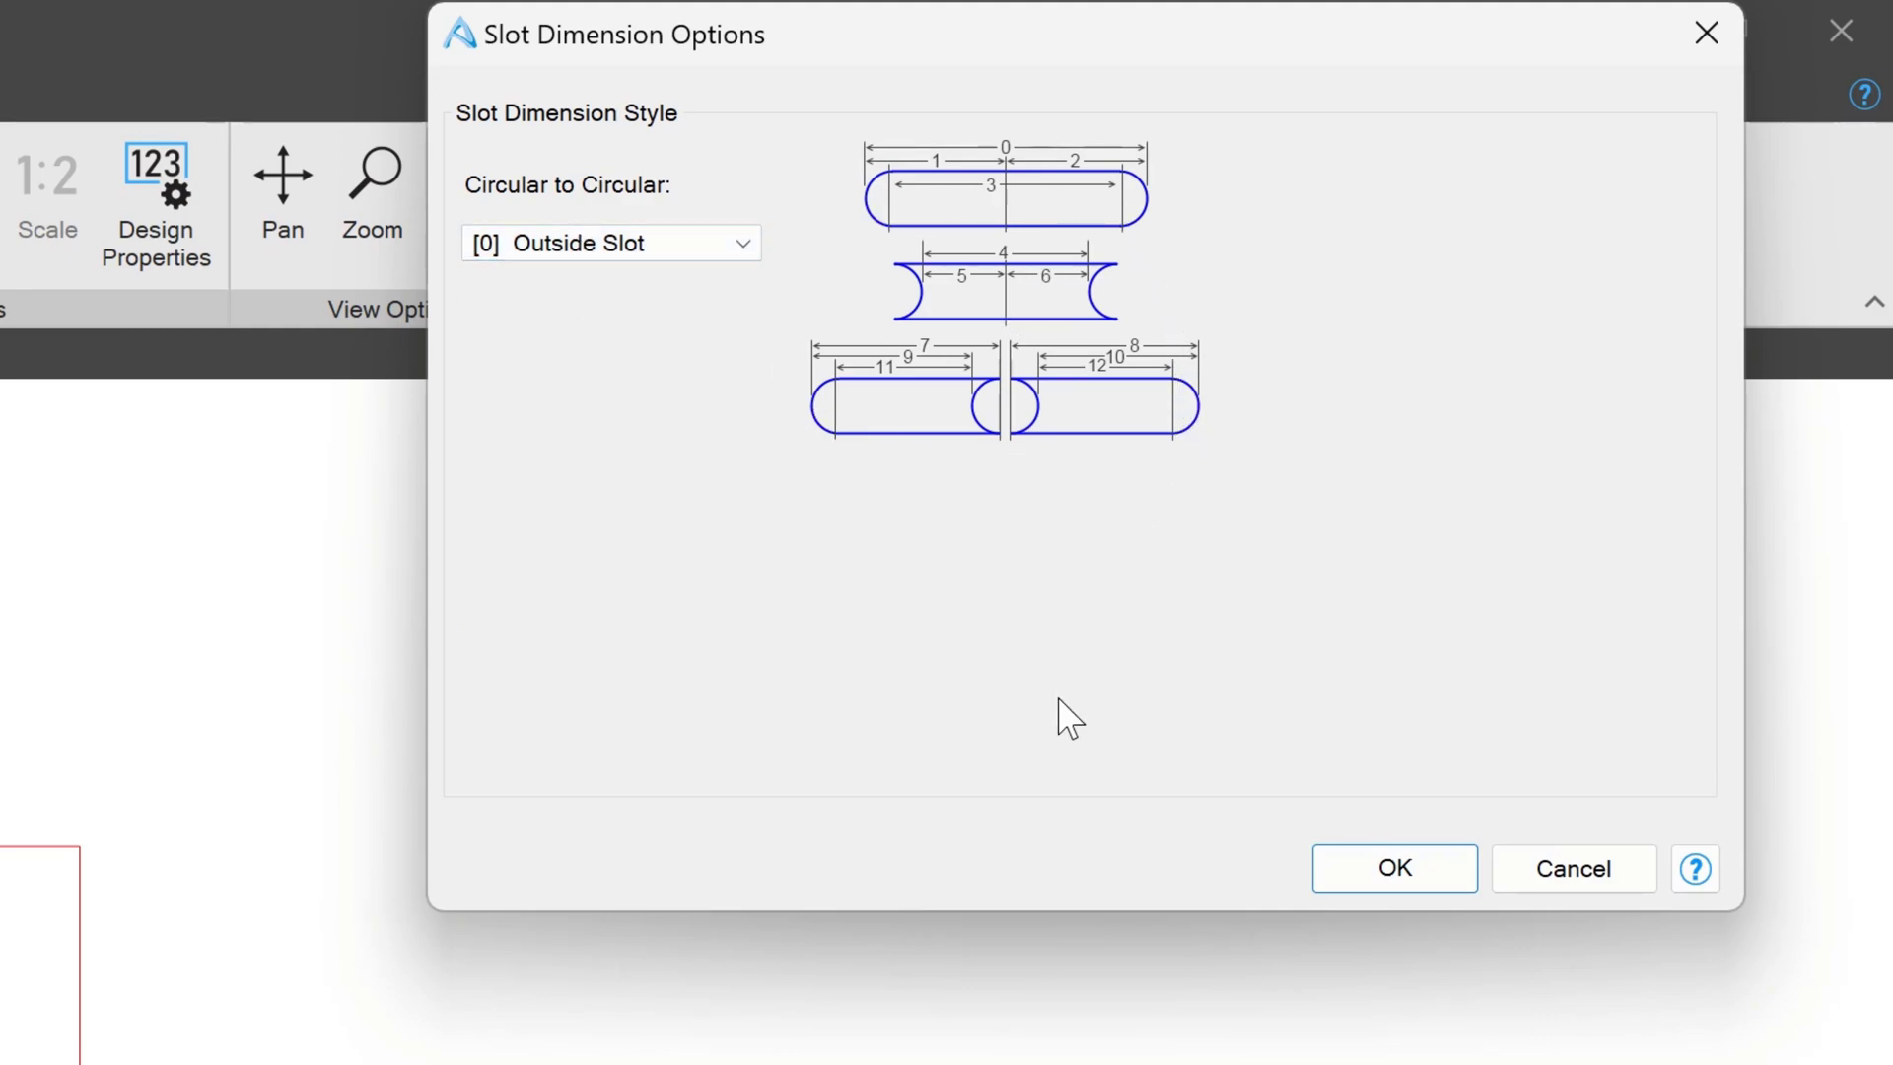
{"action": "left_click", "coordinate": [1351, 821]}
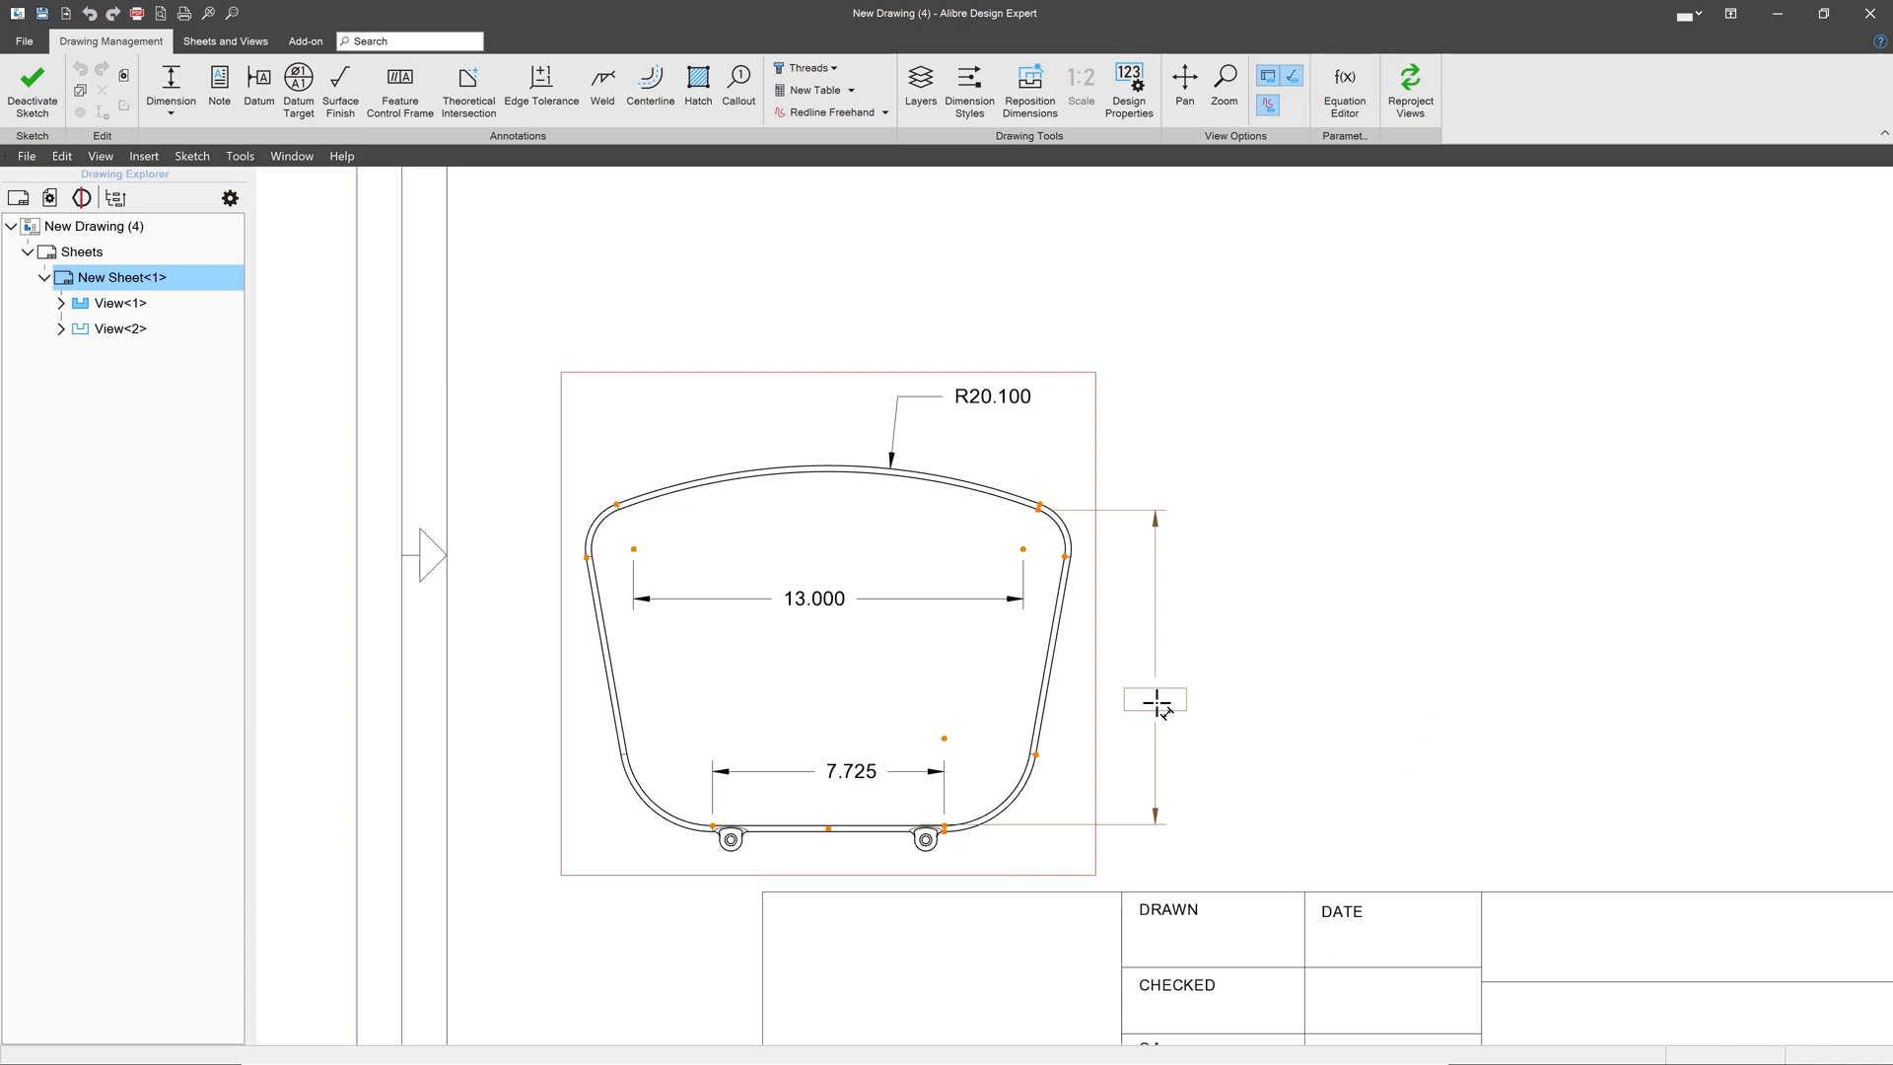
Step: Place the 10.473 vertical dimension beside the view, then delete it
{"action": "left_click", "coordinate": [1246, 698]}
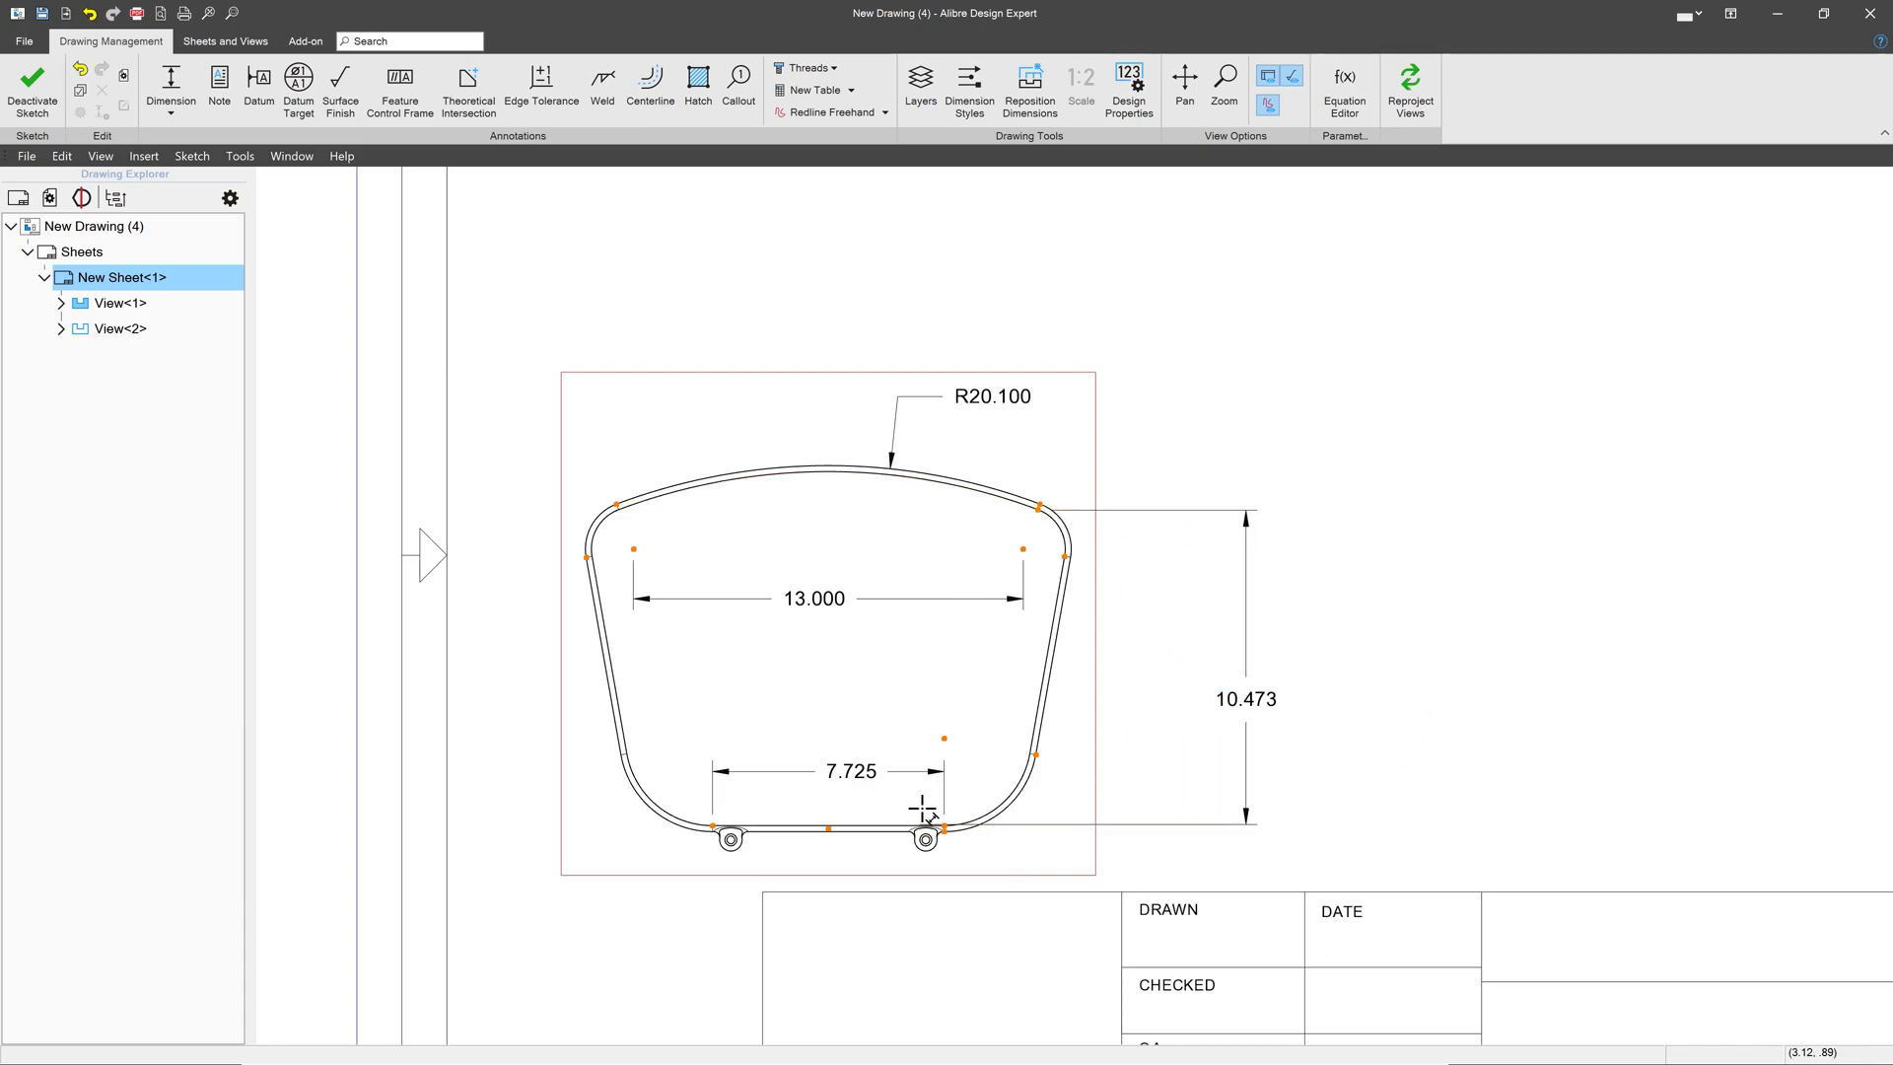
{"action": "left_click", "coordinate": [1258, 696]}
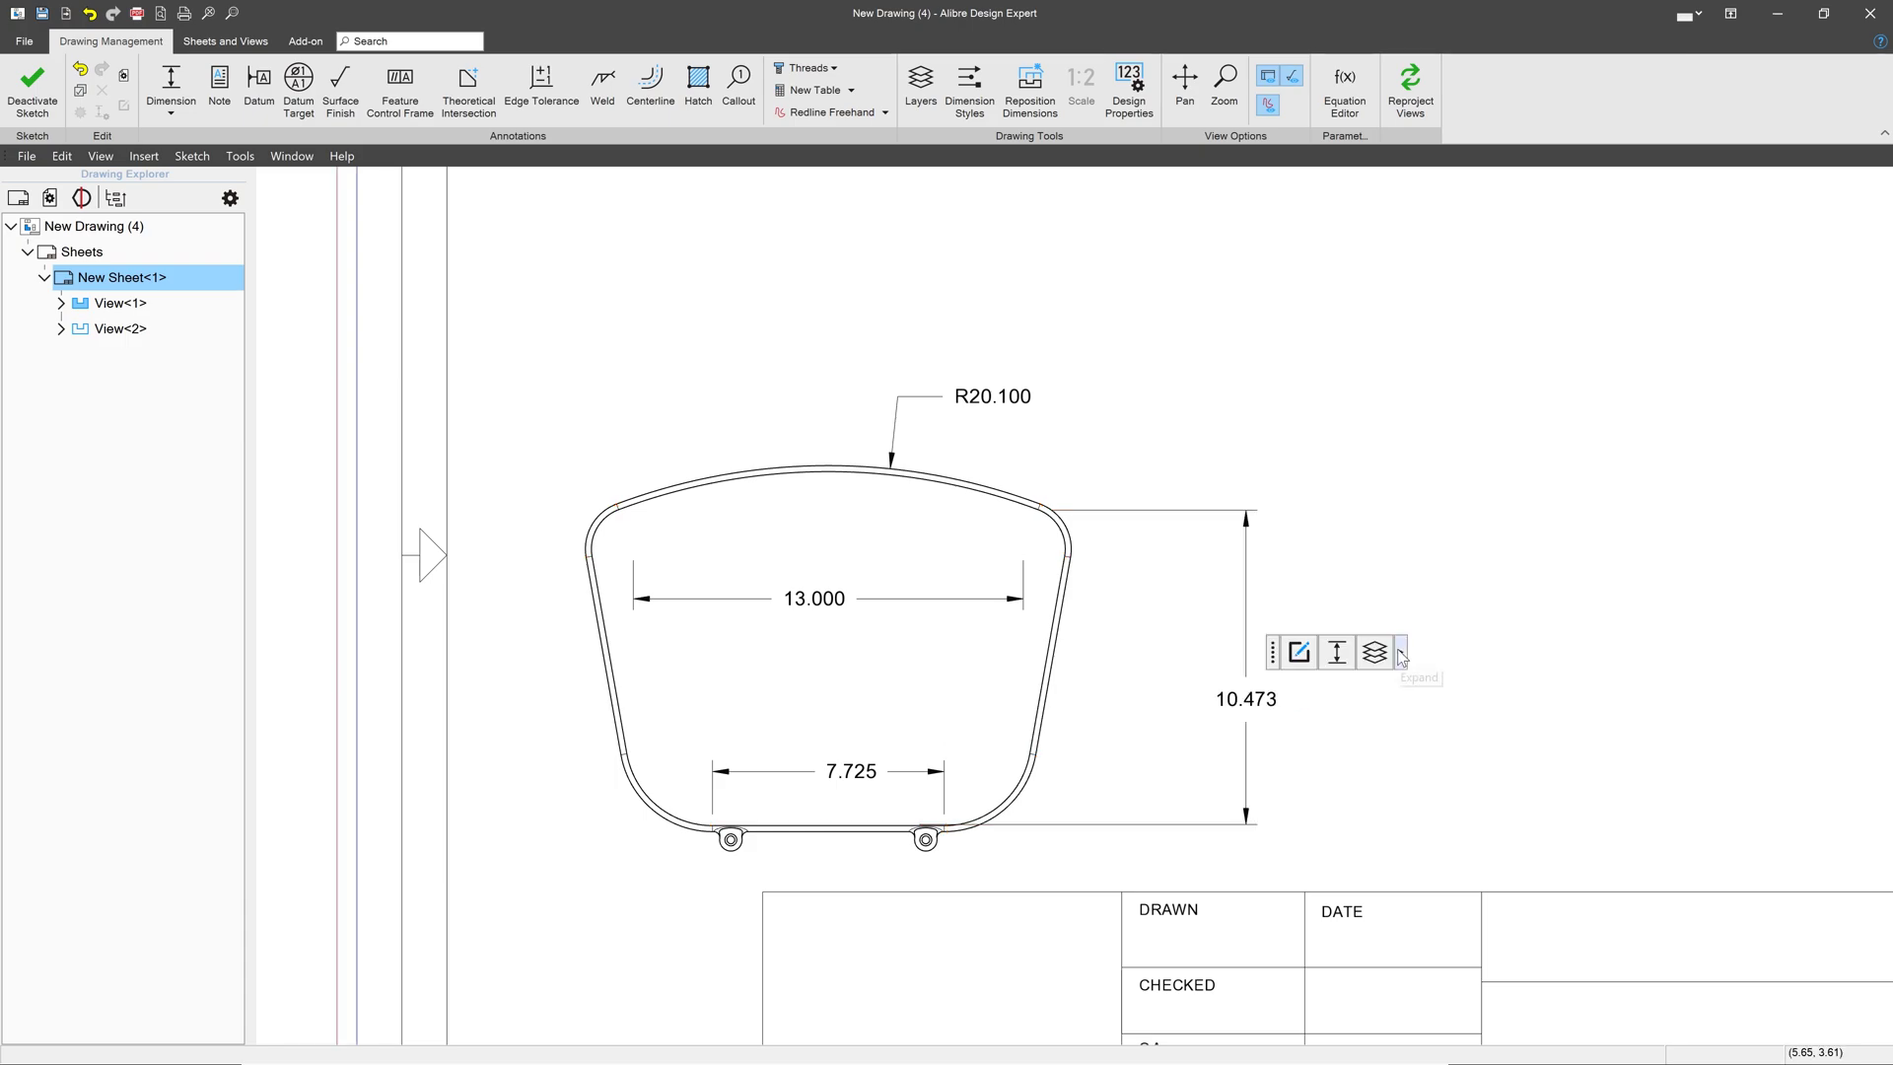
{"action": "left_click", "coordinate": [1299, 694]}
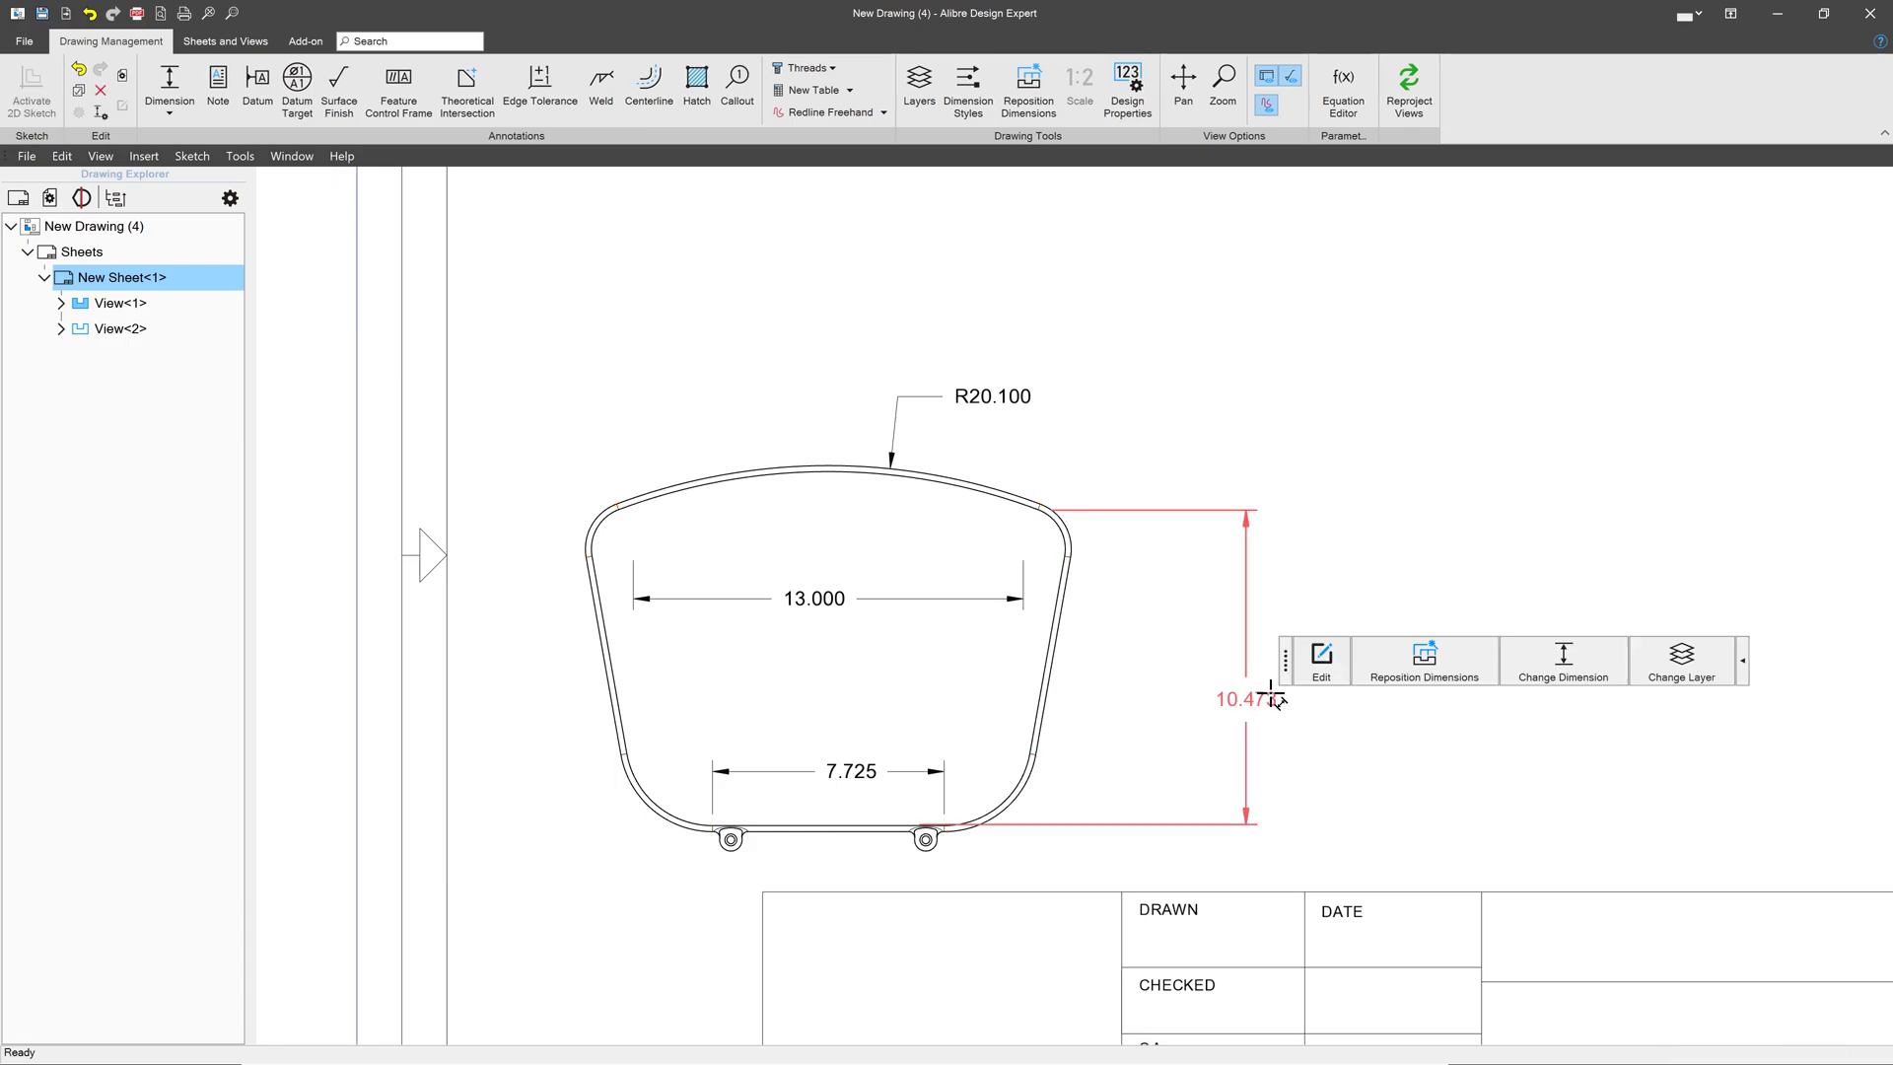
{"action": "key", "text": "Delete"}
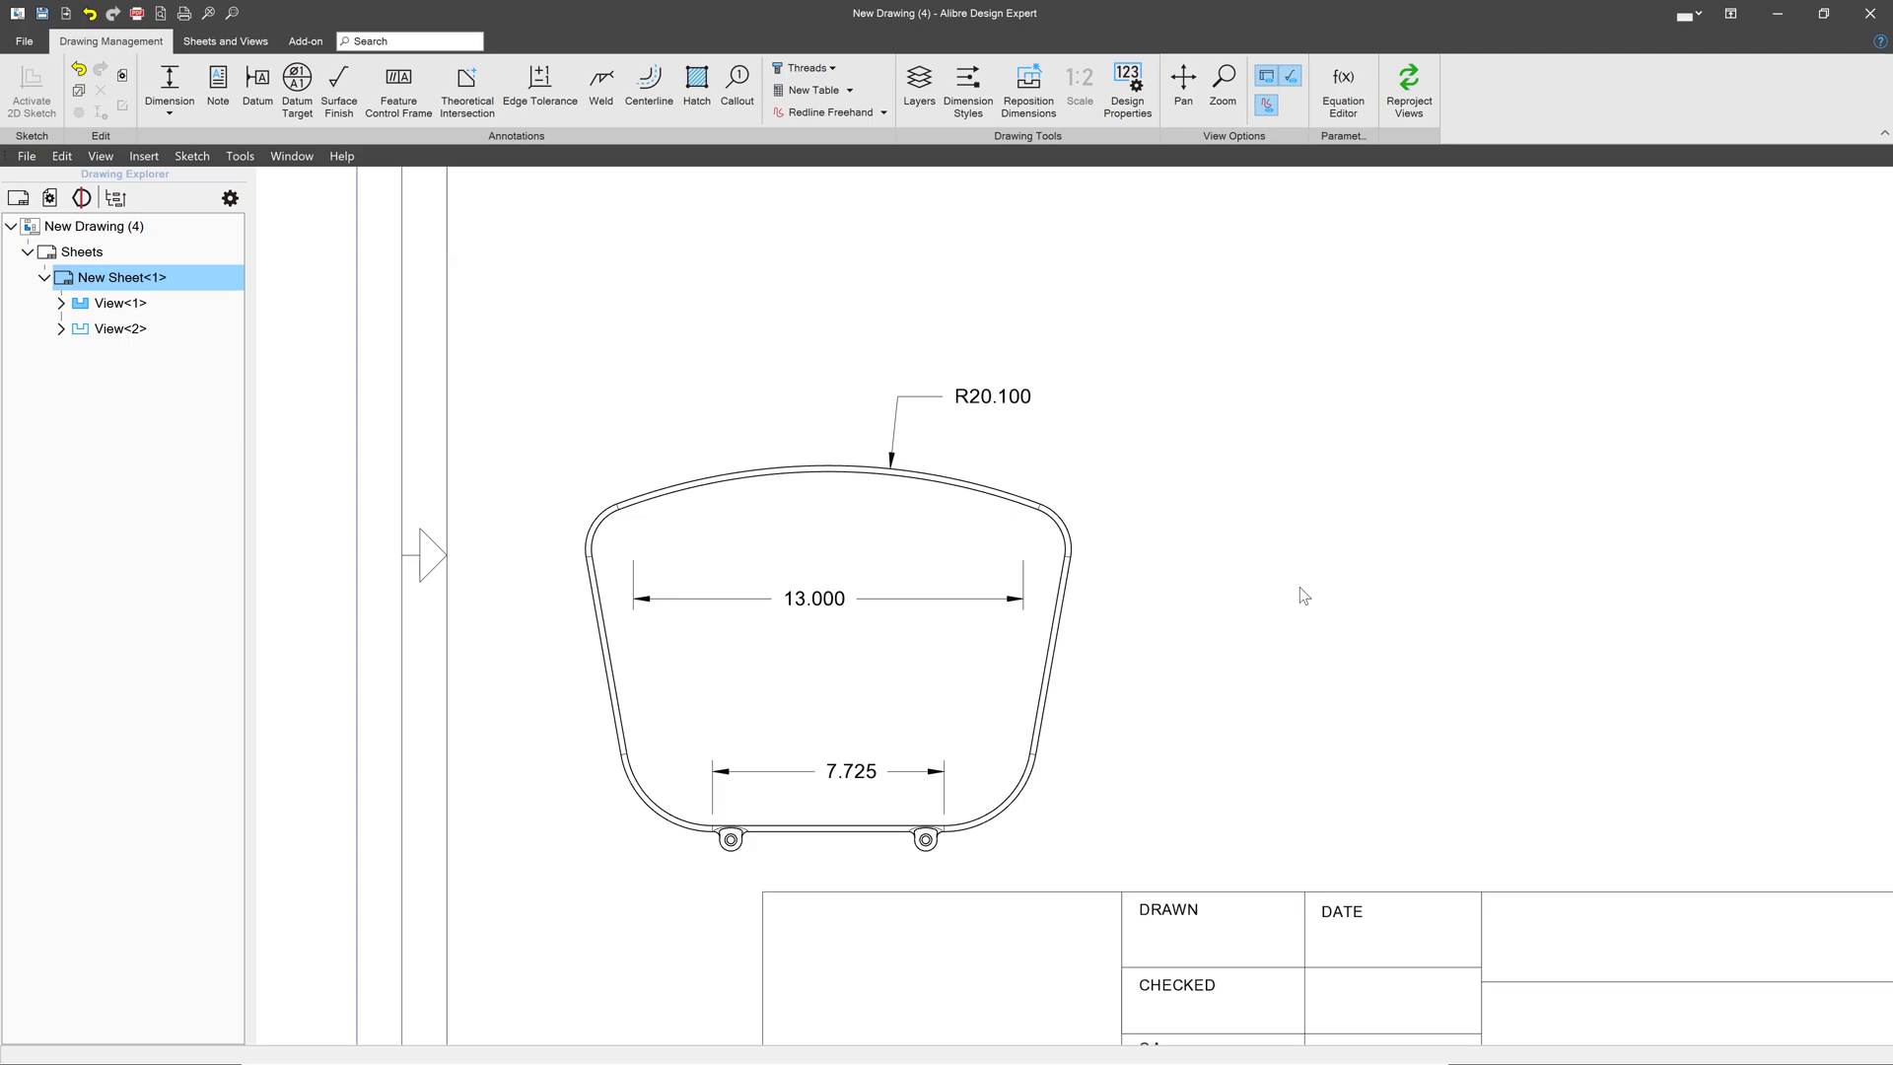
Step: Give the 13.000 dimension a Plus-Minus tolerance type
{"action": "left_click", "coordinate": [171, 87]}
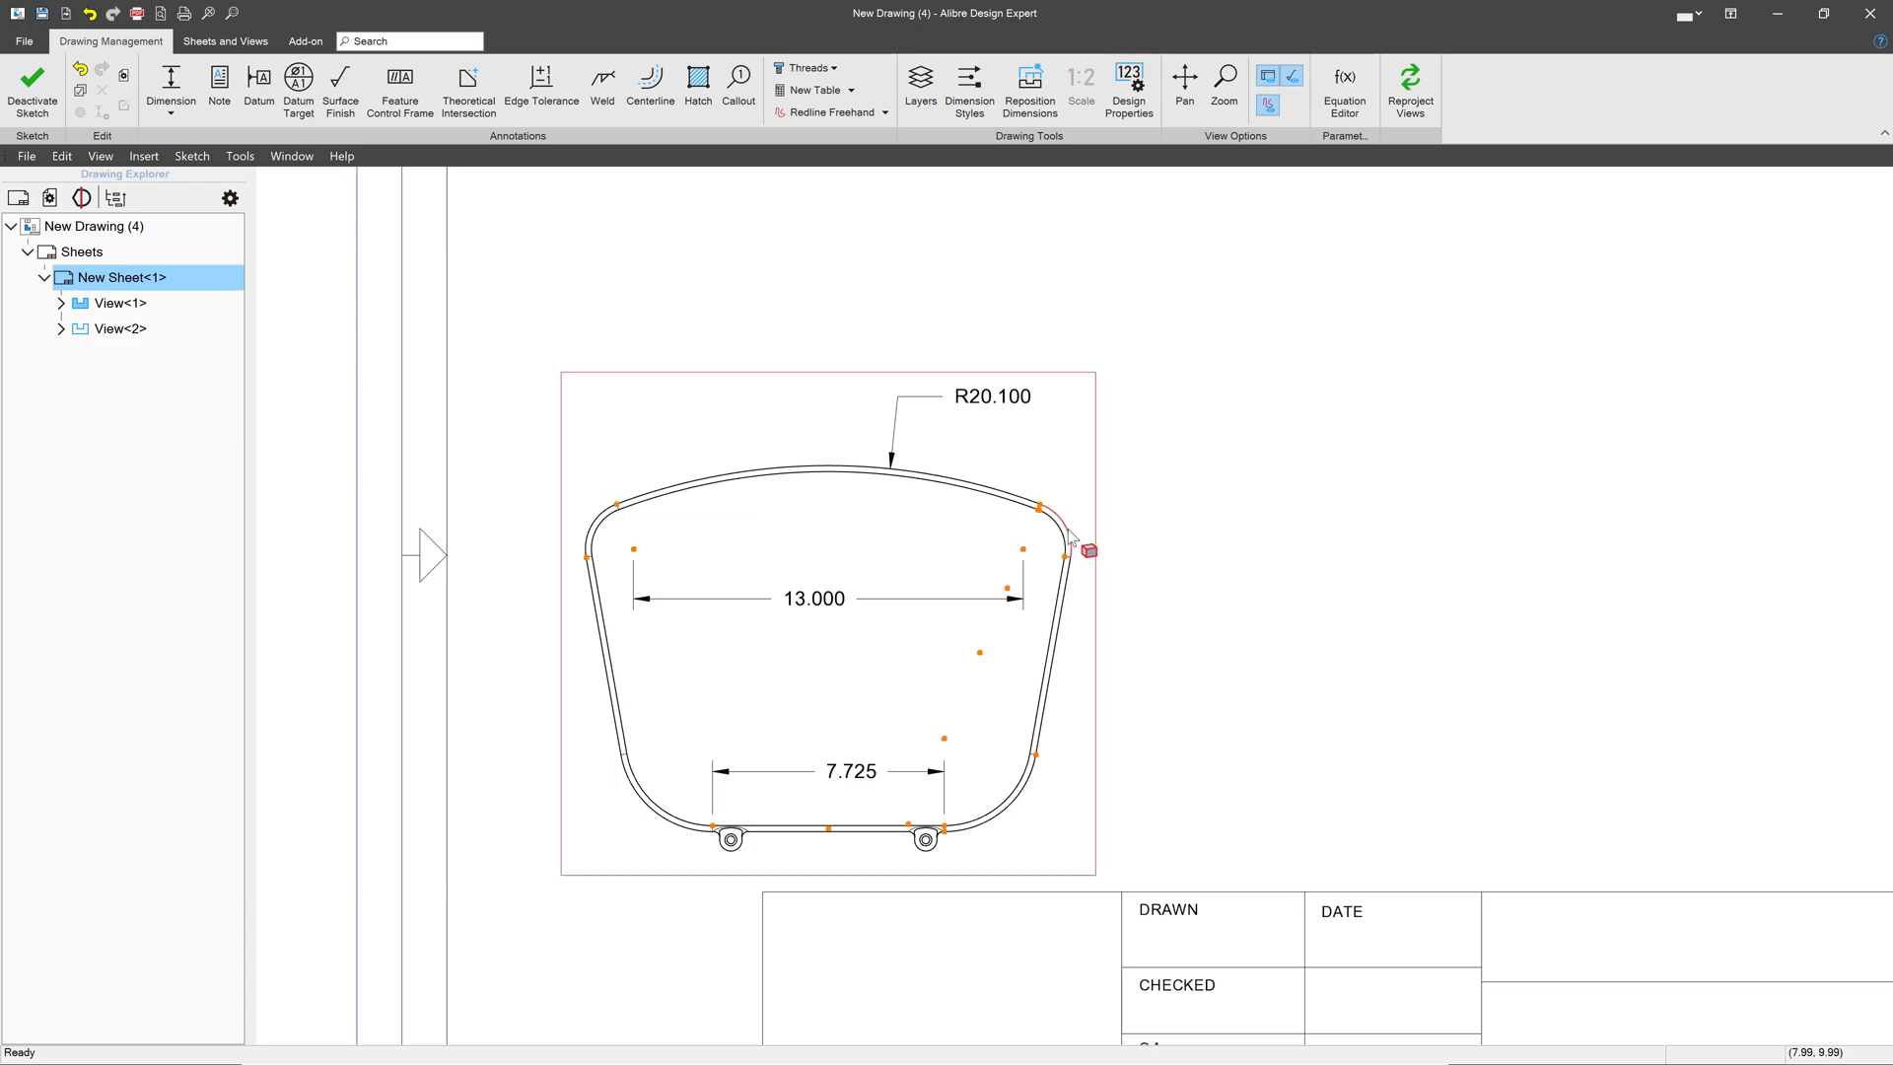
{"action": "left_click", "coordinate": [821, 597]}
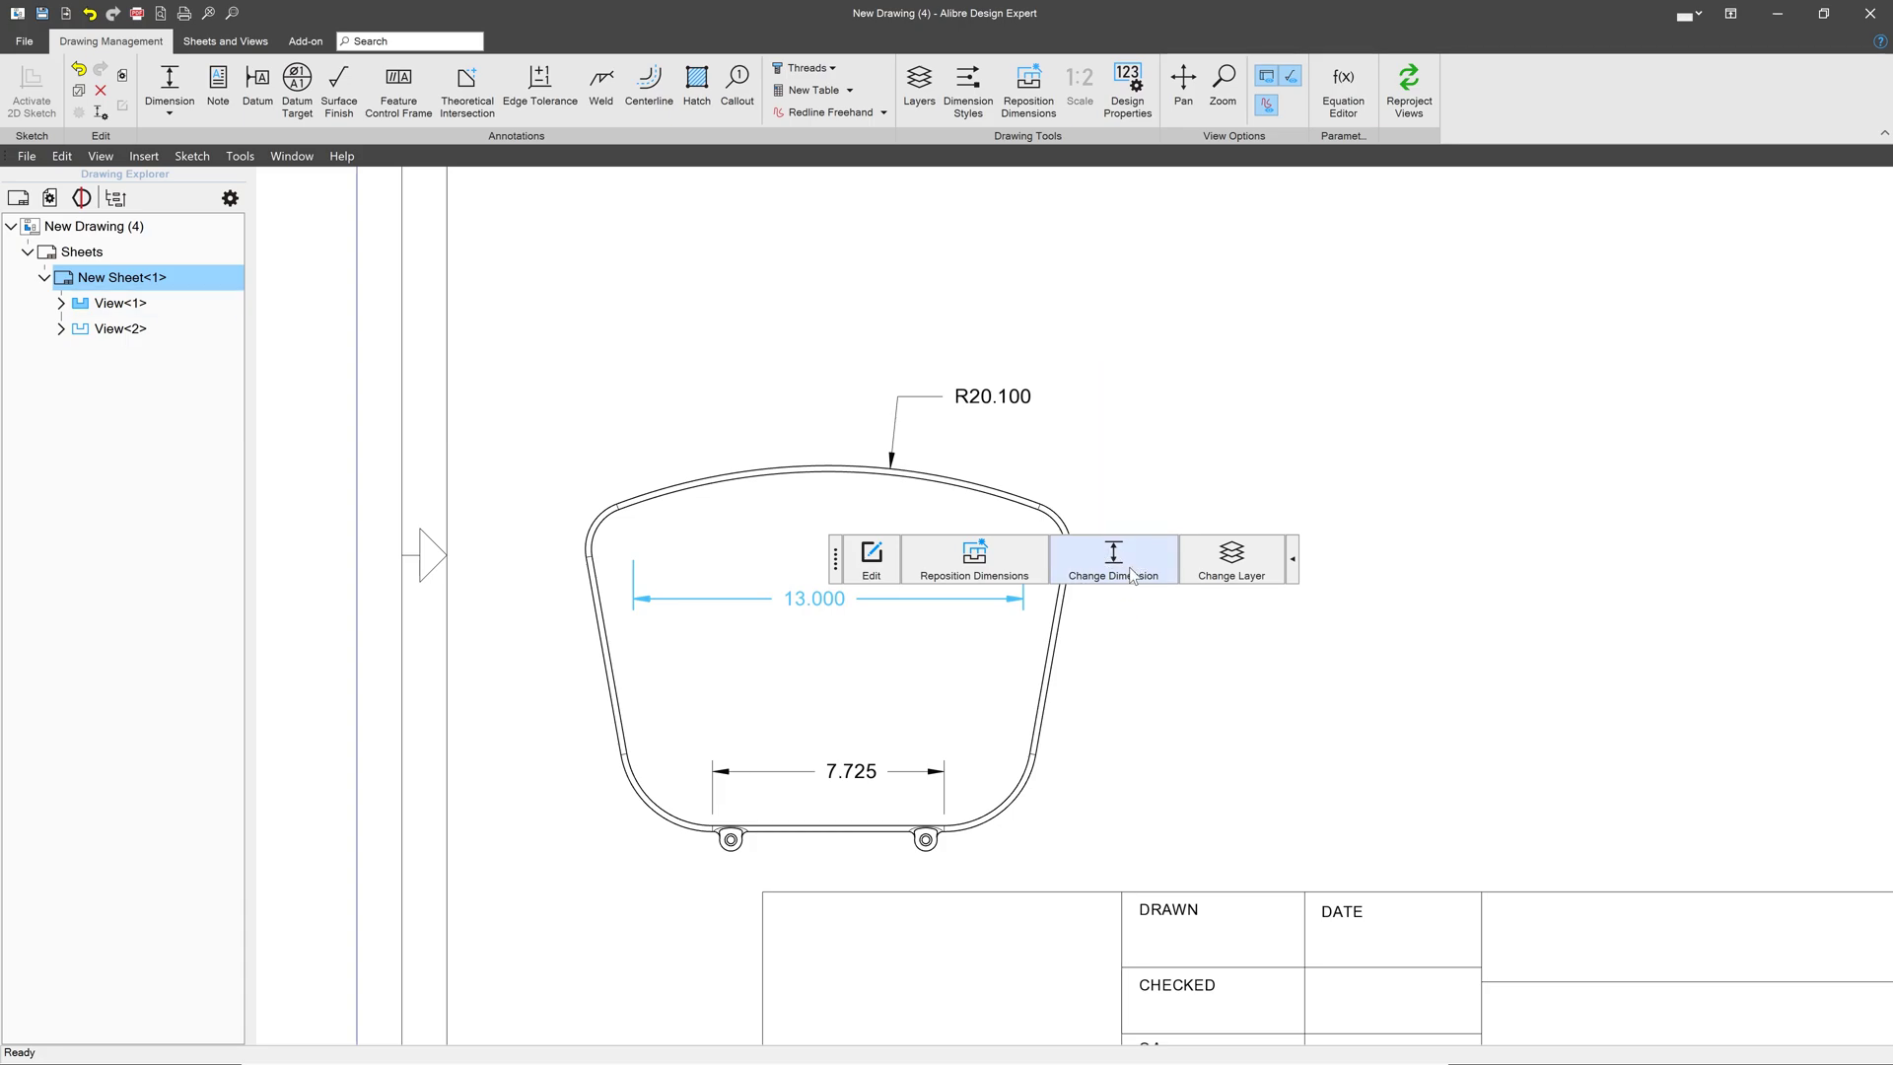
{"action": "left_click", "coordinate": [1075, 580]}
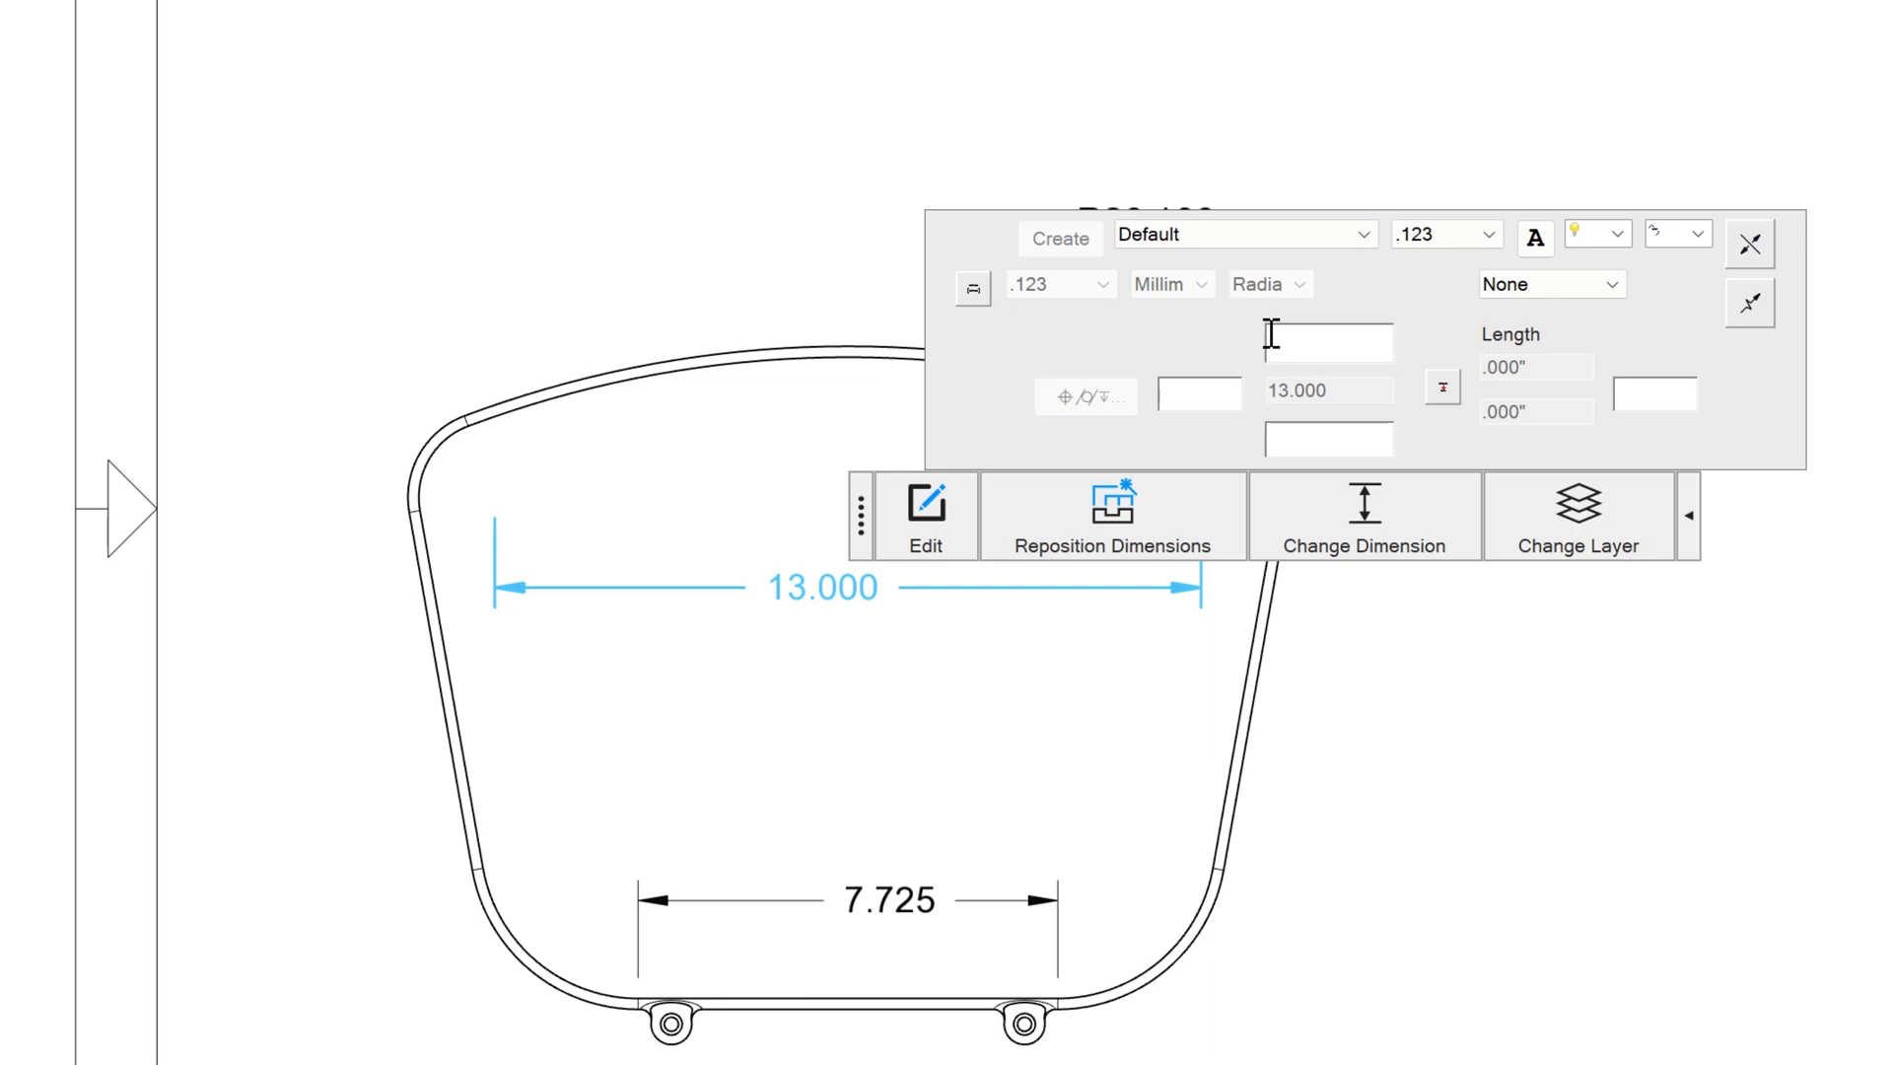
{"action": "left_click", "coordinate": [1591, 296]}
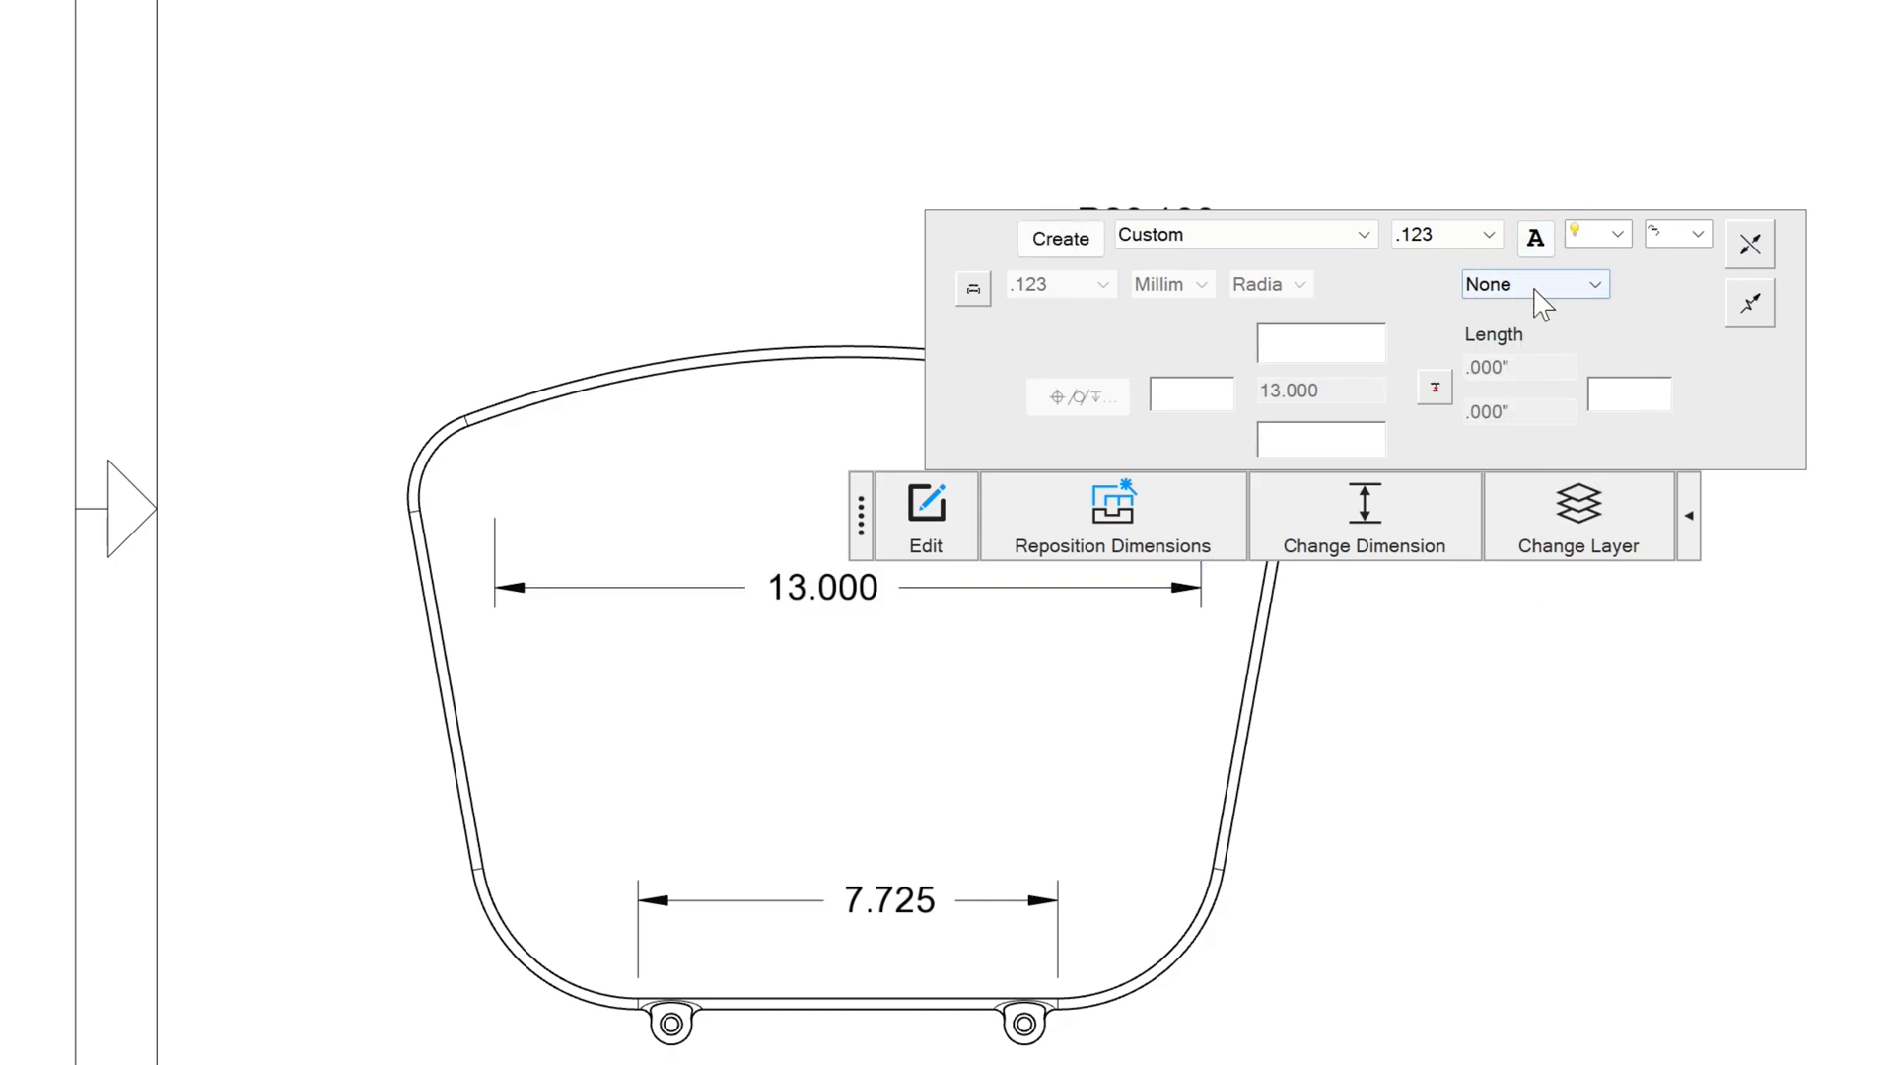
{"action": "left_click", "coordinate": [1535, 287]}
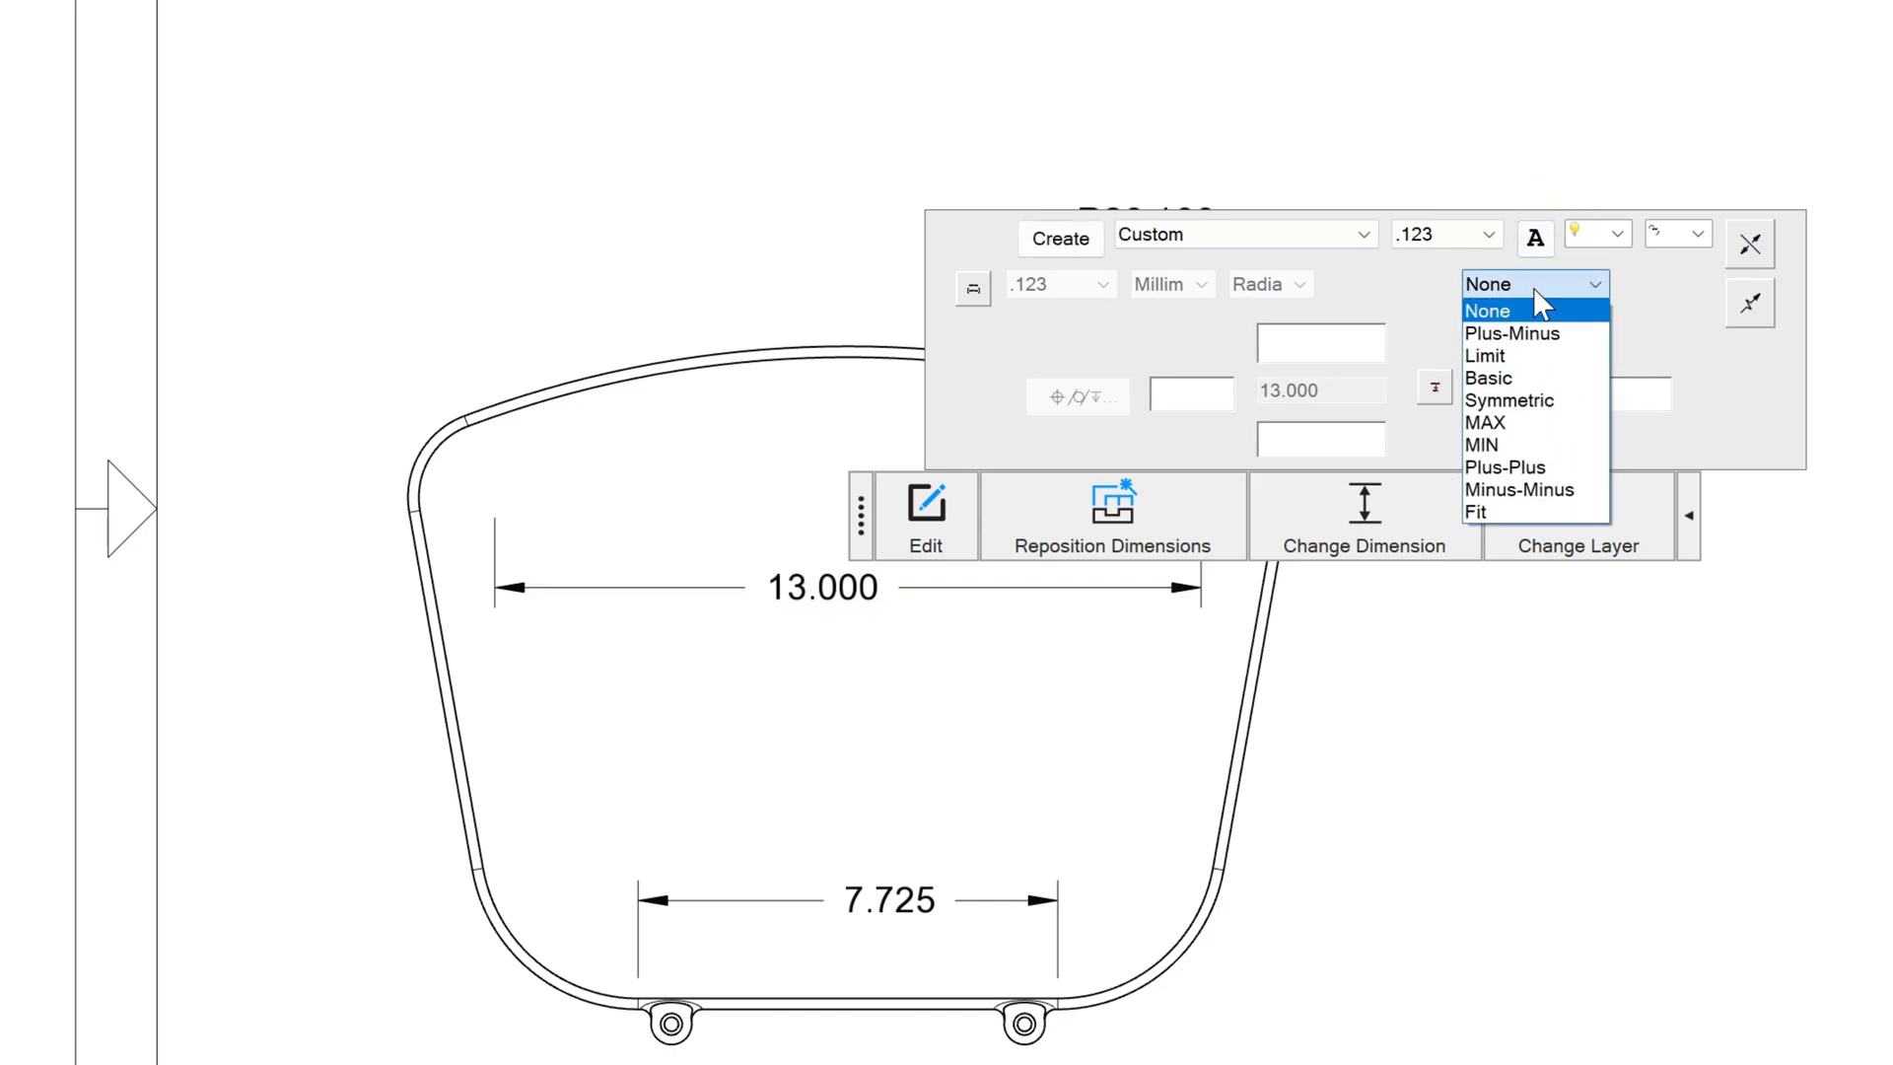
{"action": "left_click", "coordinate": [1515, 342]}
Step: Enter .0625 upper and .125 lower tolerance values and apply them
{"action": "double_click", "coordinate": [1544, 368]}
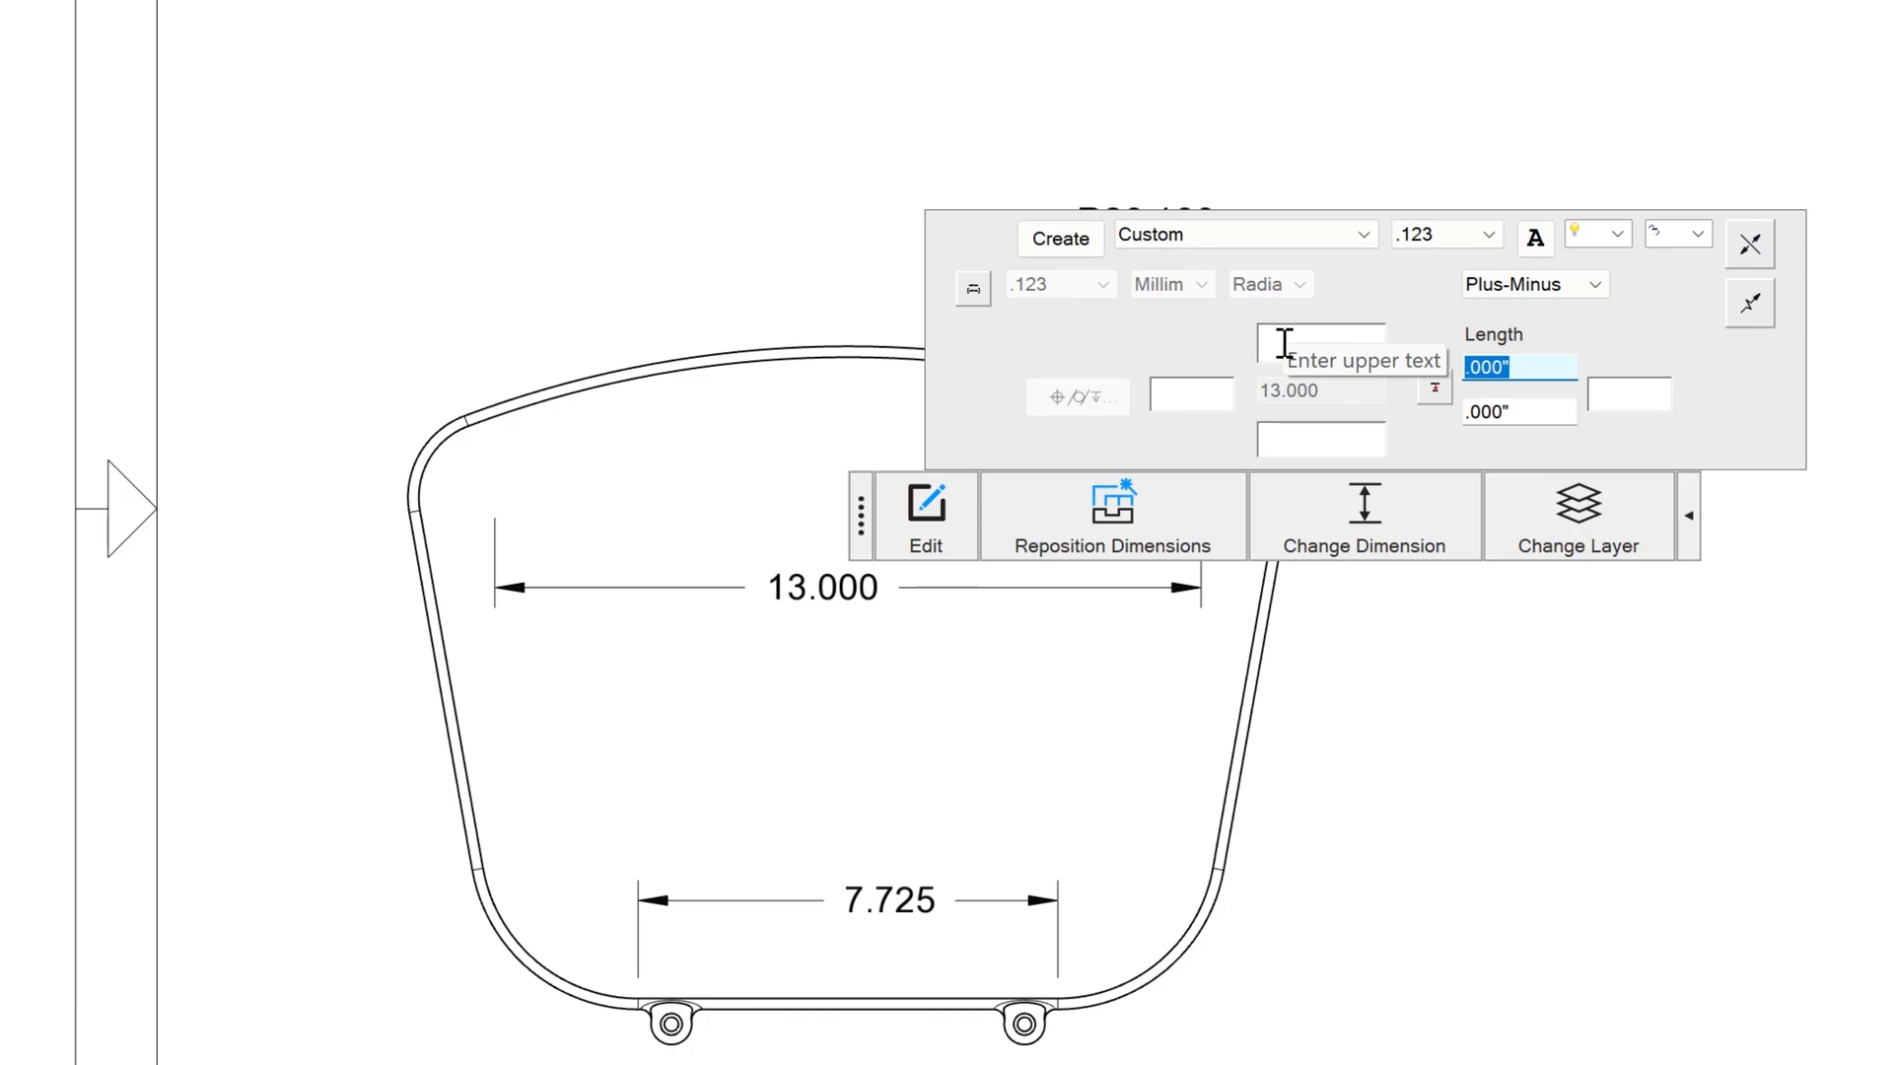
{"action": "type", "text": ".0625"}
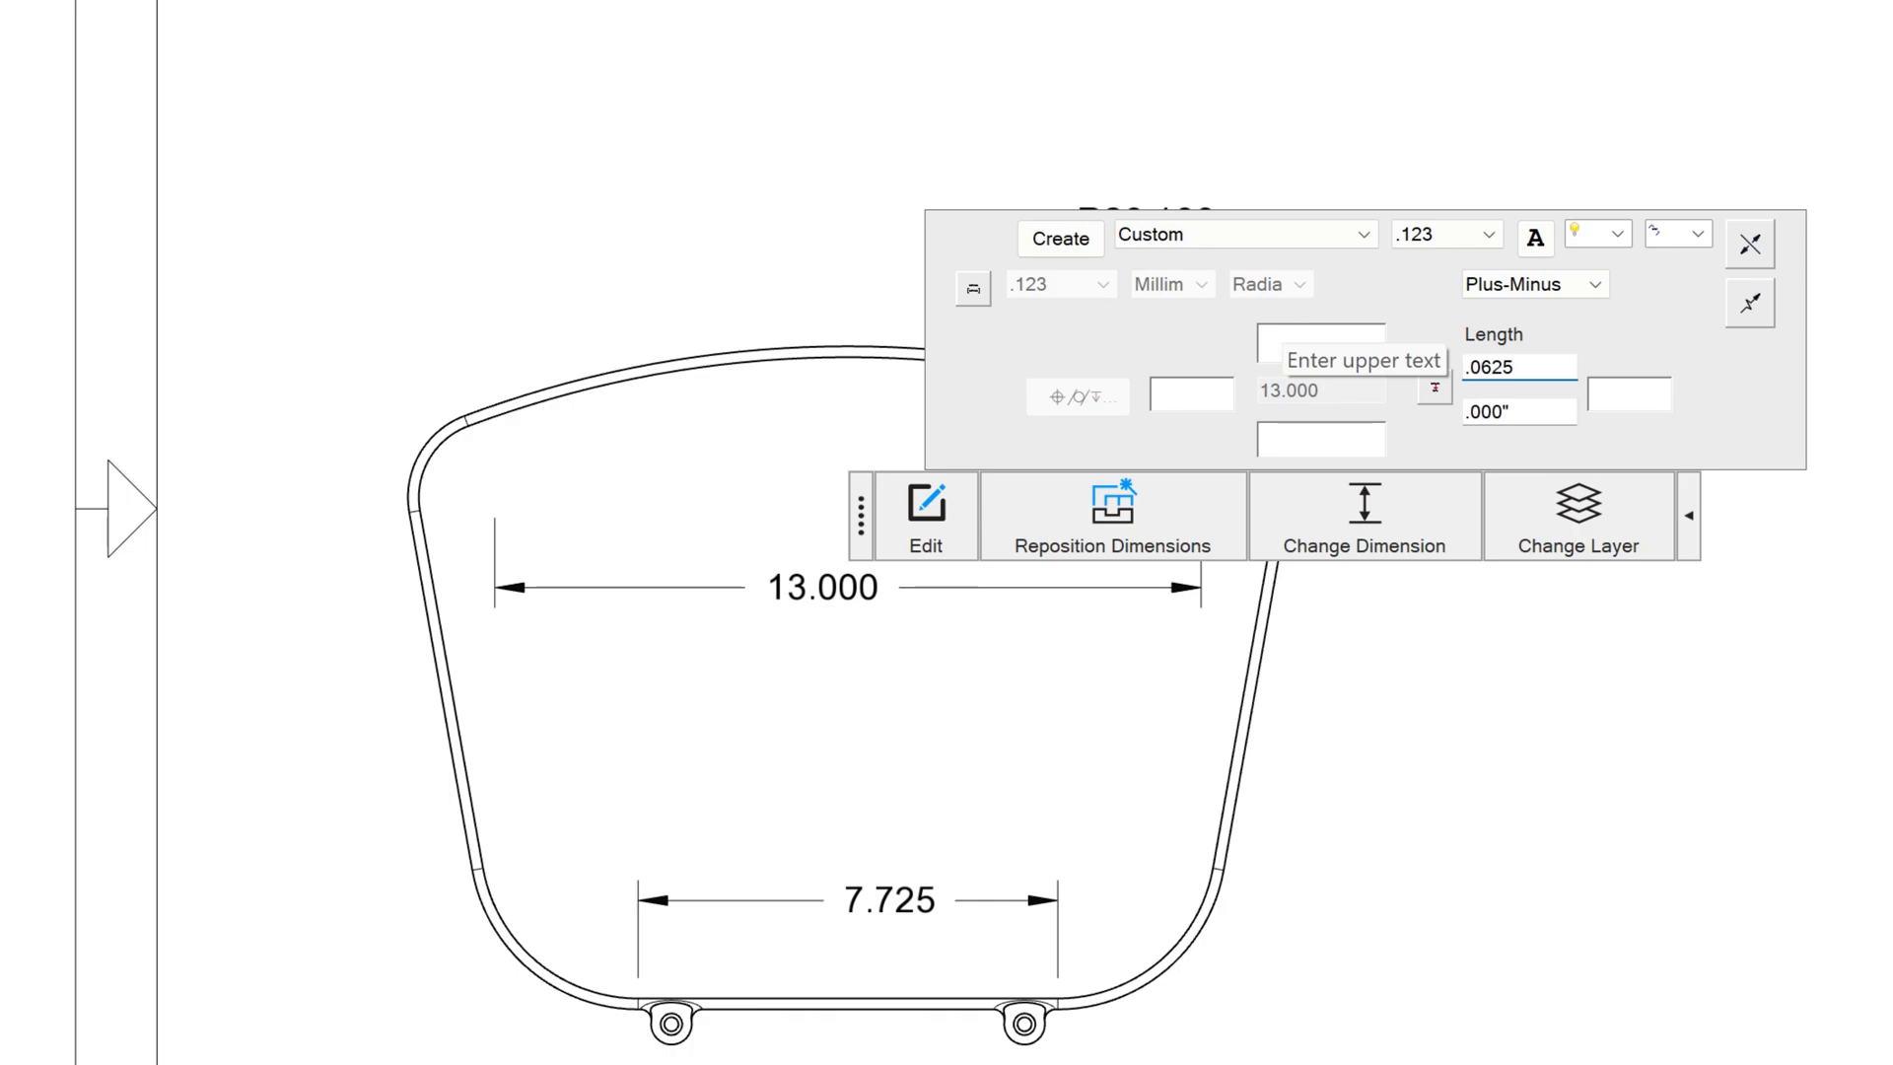
{"action": "double_click", "coordinate": [1528, 412]}
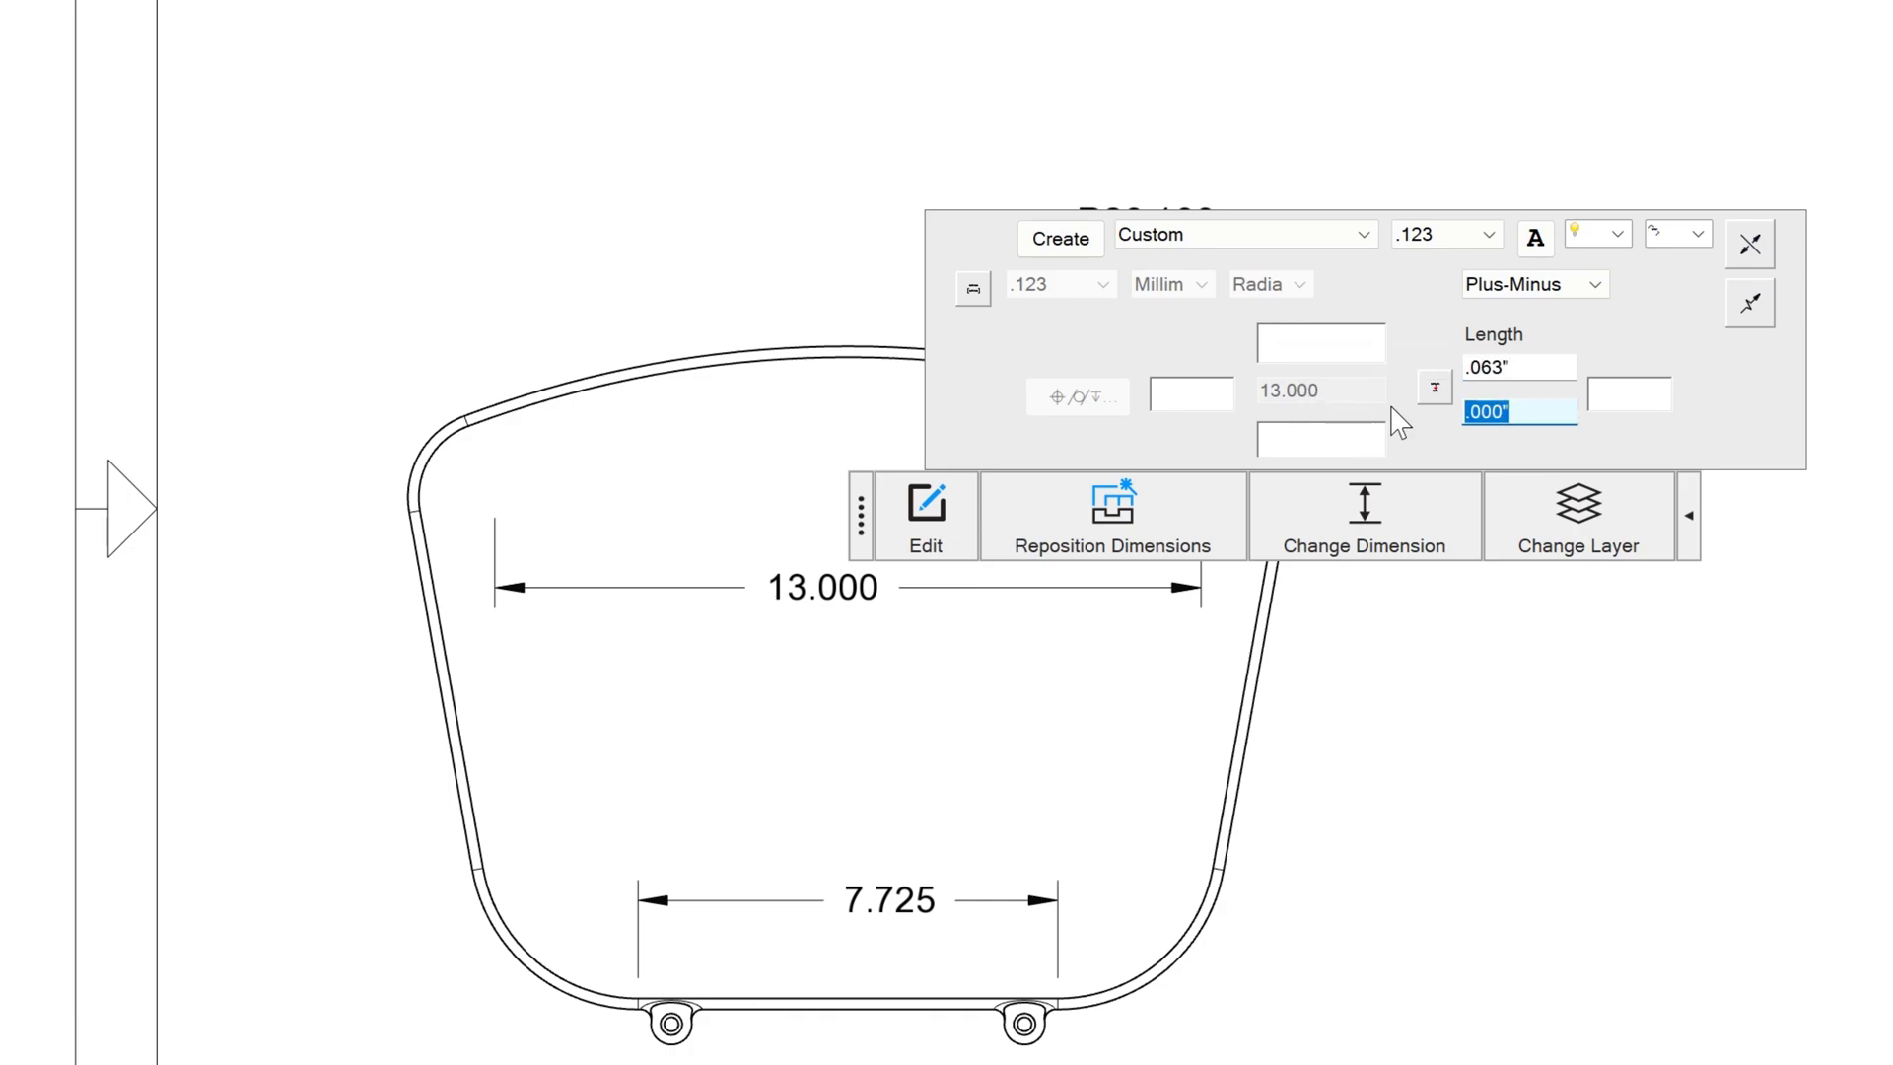
{"action": "type", "text": ".125"}
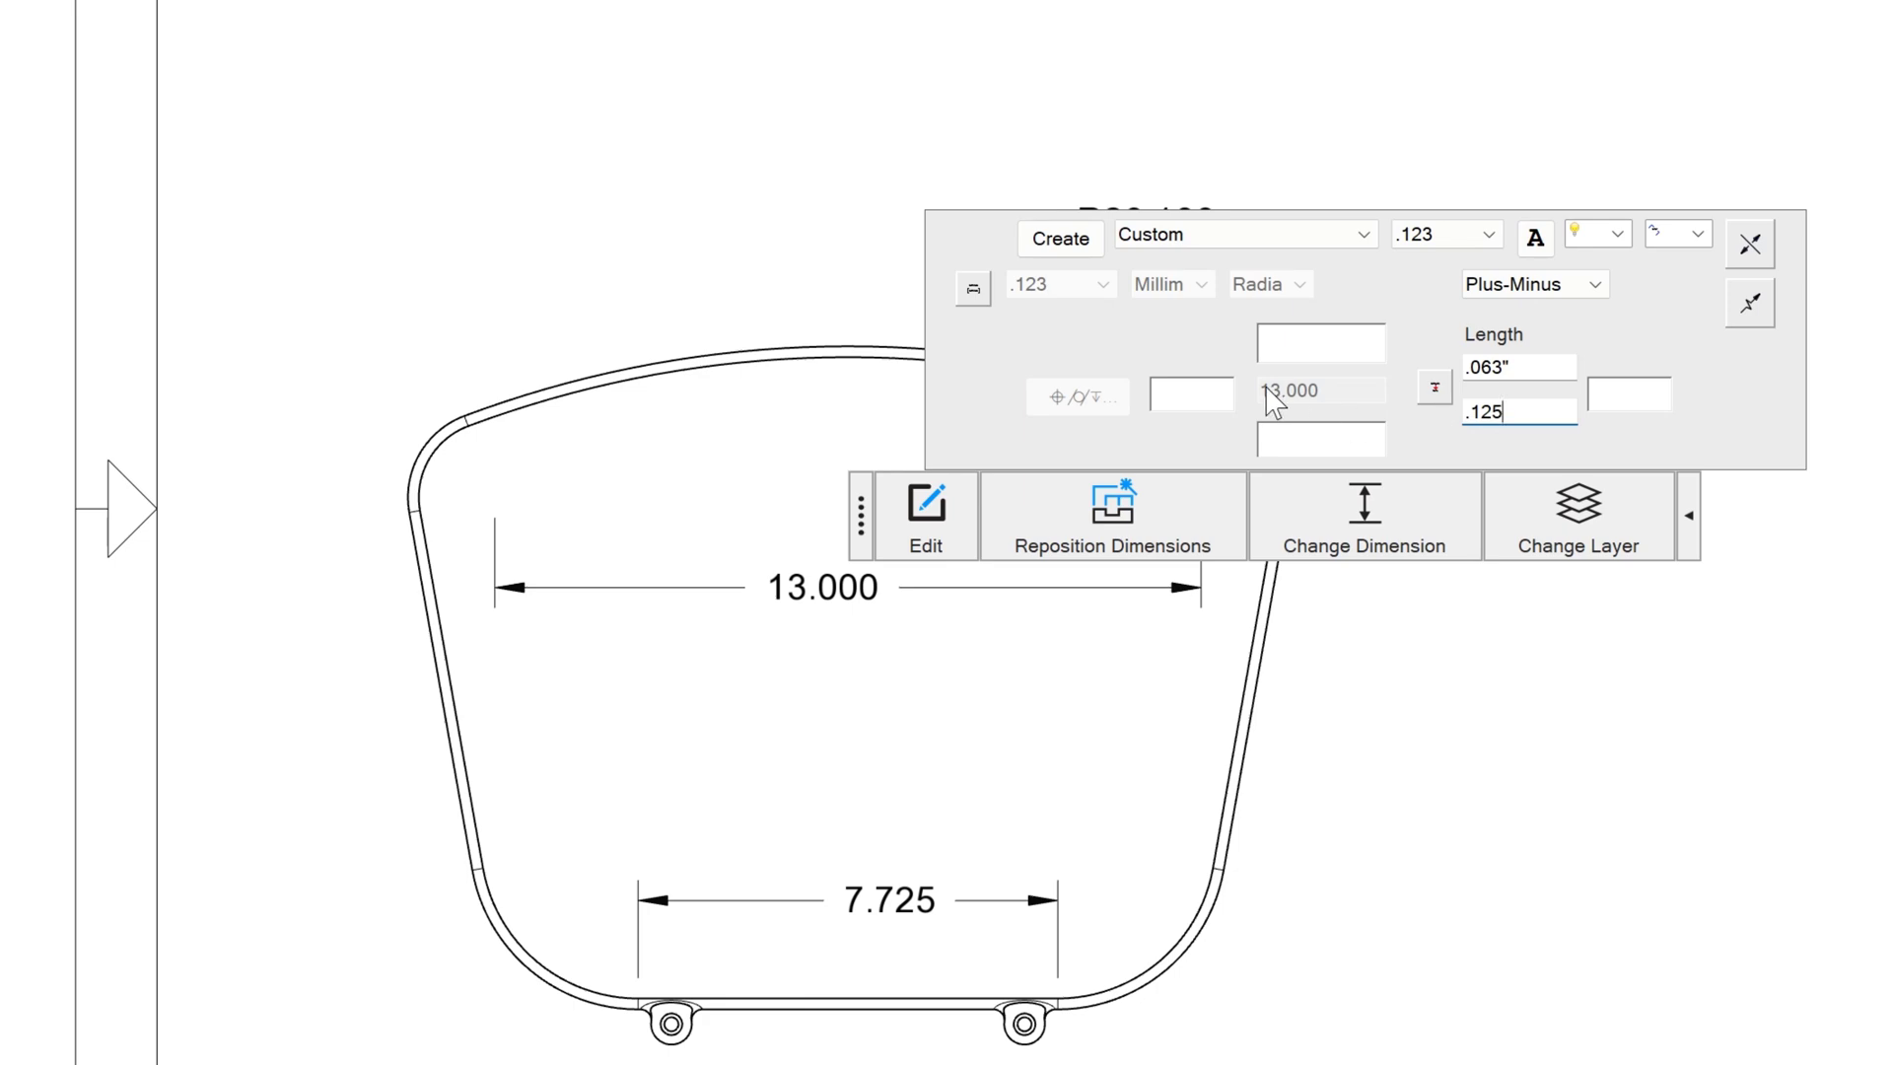
{"action": "left_click", "coordinate": [1304, 111]}
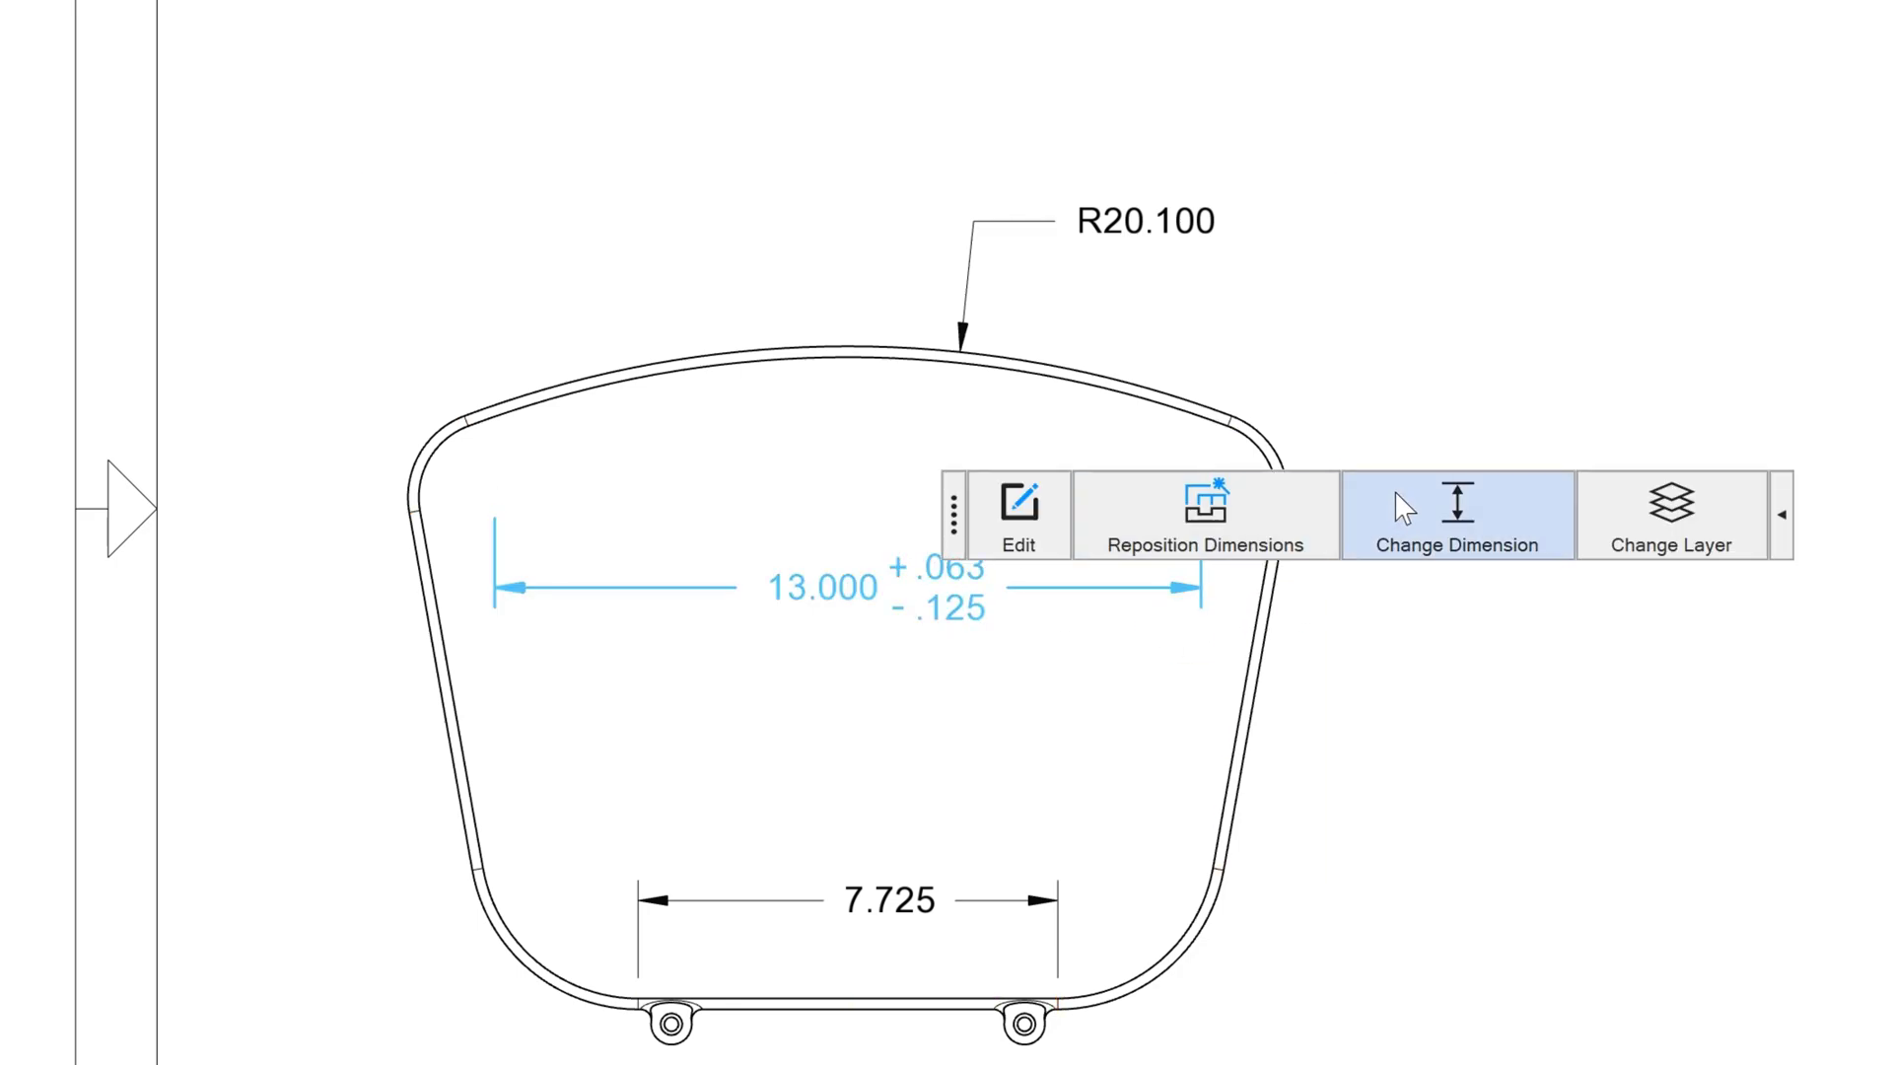
Step: Switch the 13.000 tolerance to Limit, then reopen the tolerance list to choose Basic
{"action": "left_click", "coordinate": [1644, 285]}
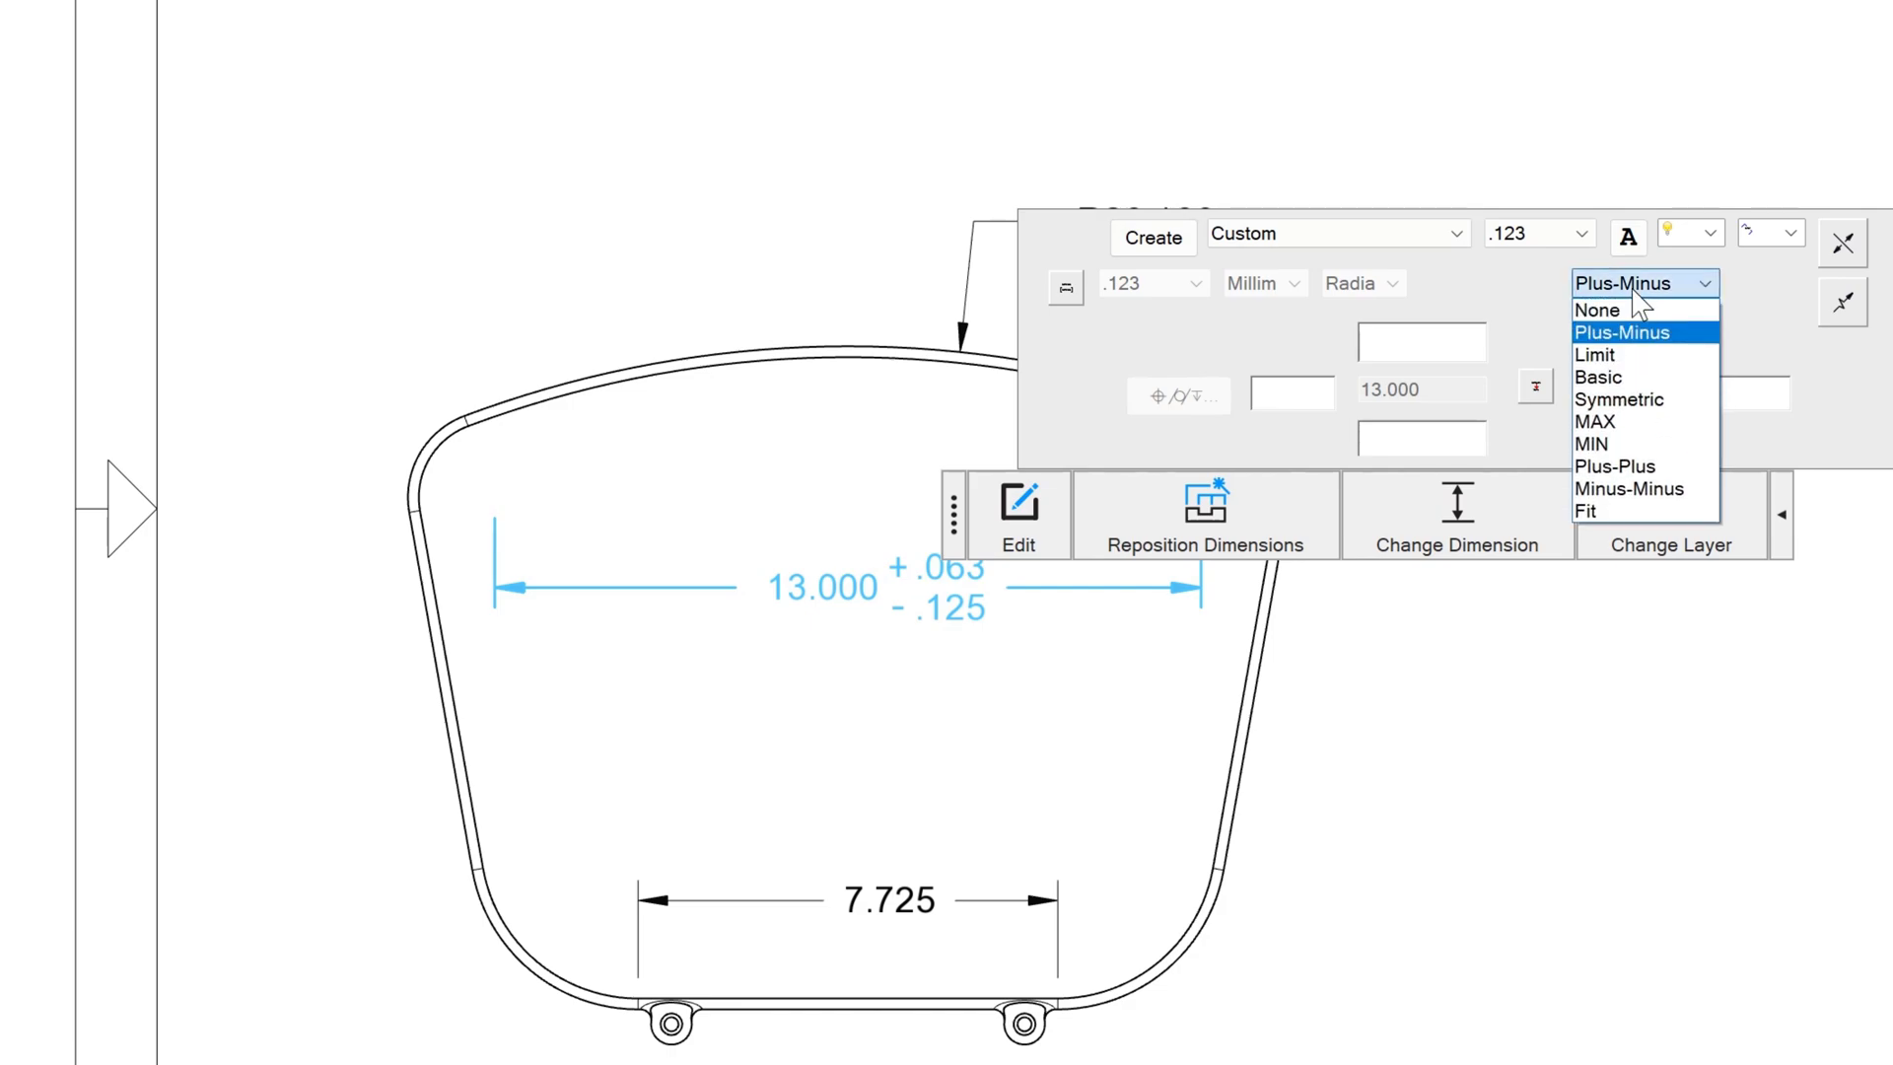
{"action": "left_click", "coordinate": [1639, 348]}
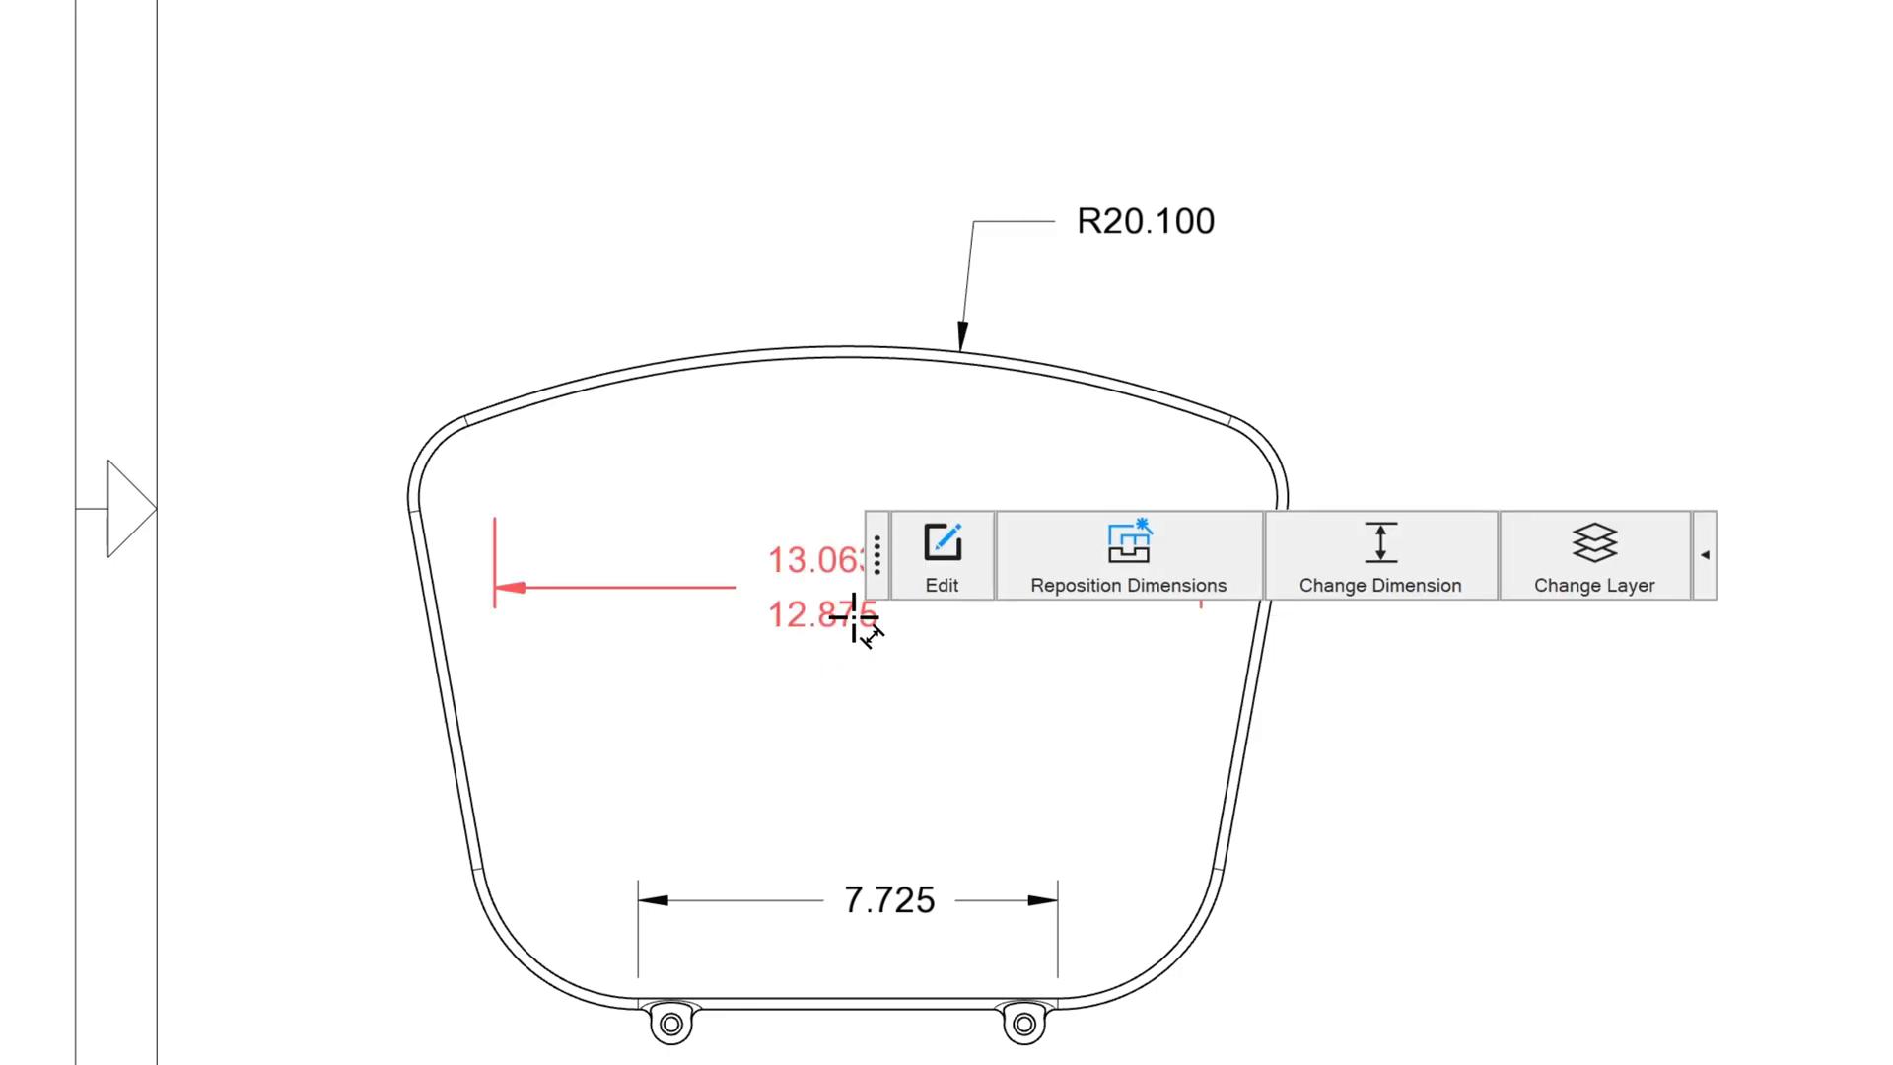
{"action": "mouse_move", "coordinate": [1398, 586]}
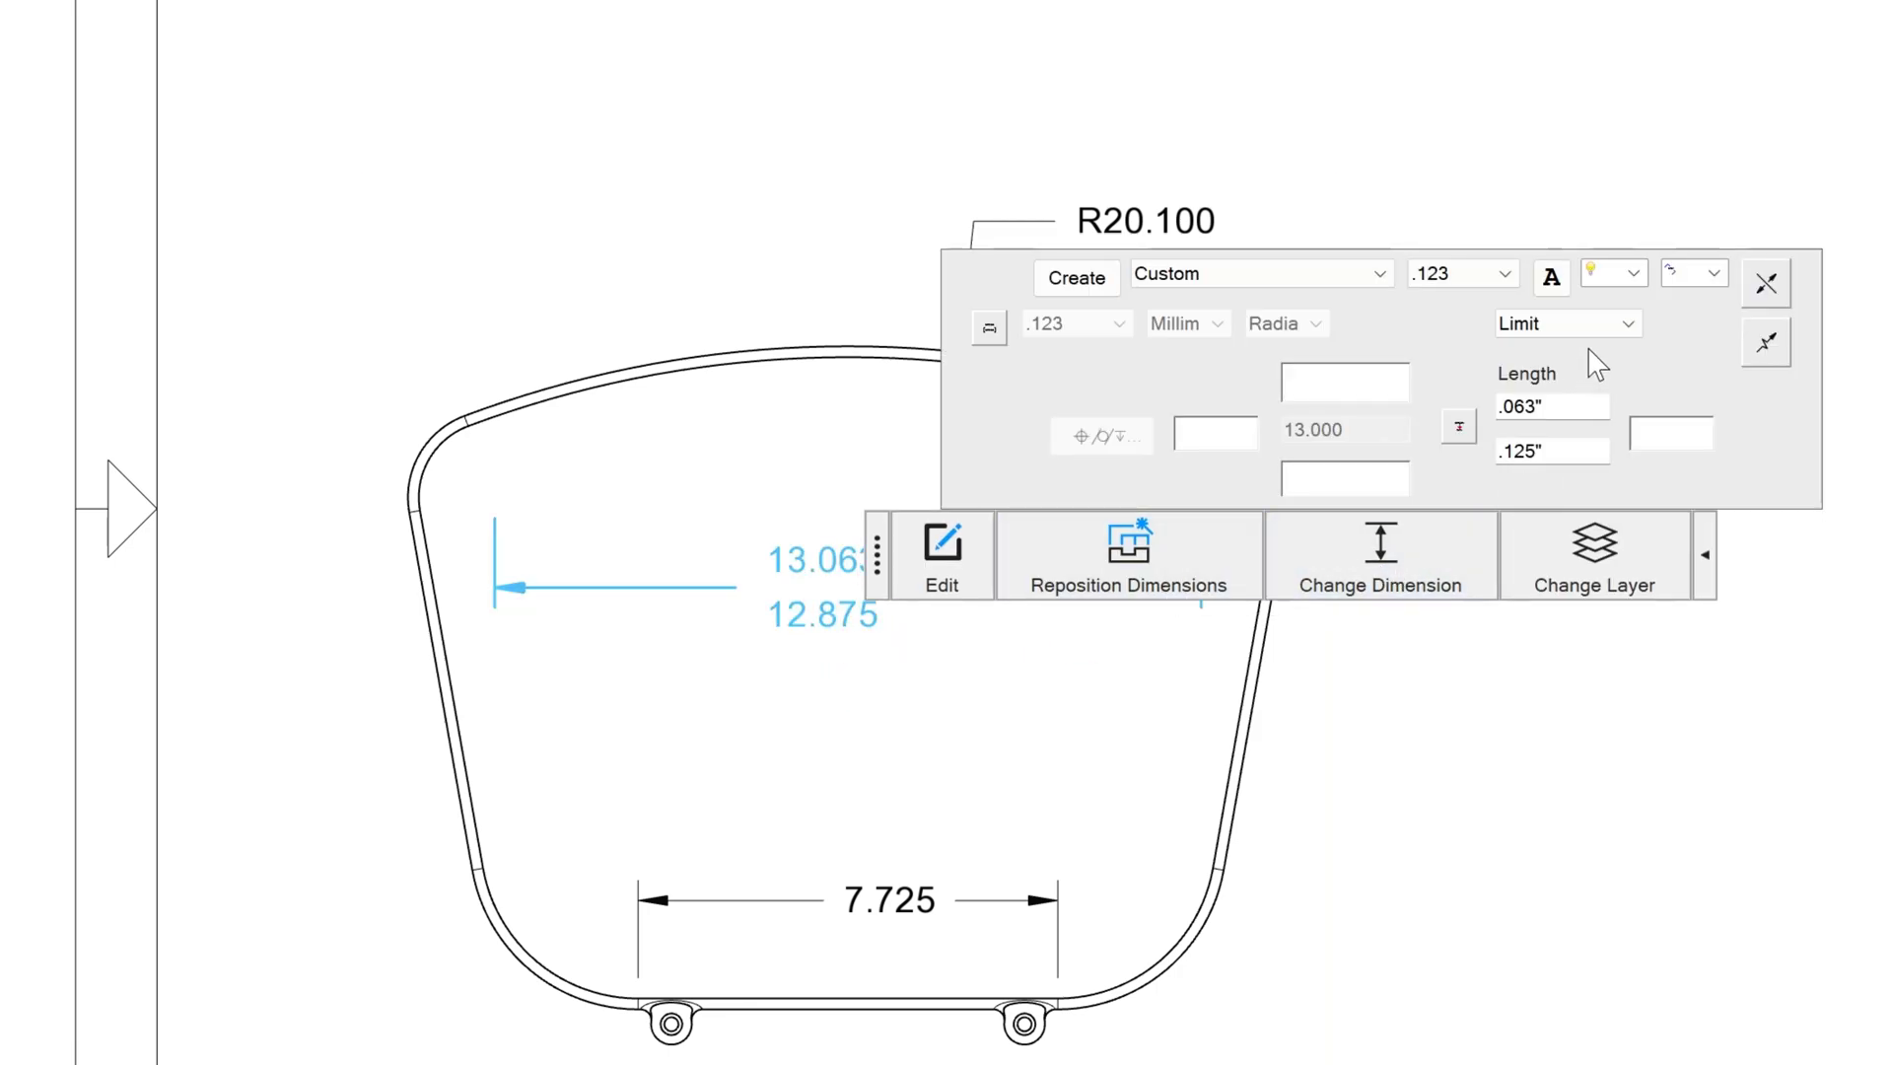
{"action": "left_click", "coordinate": [1591, 325]}
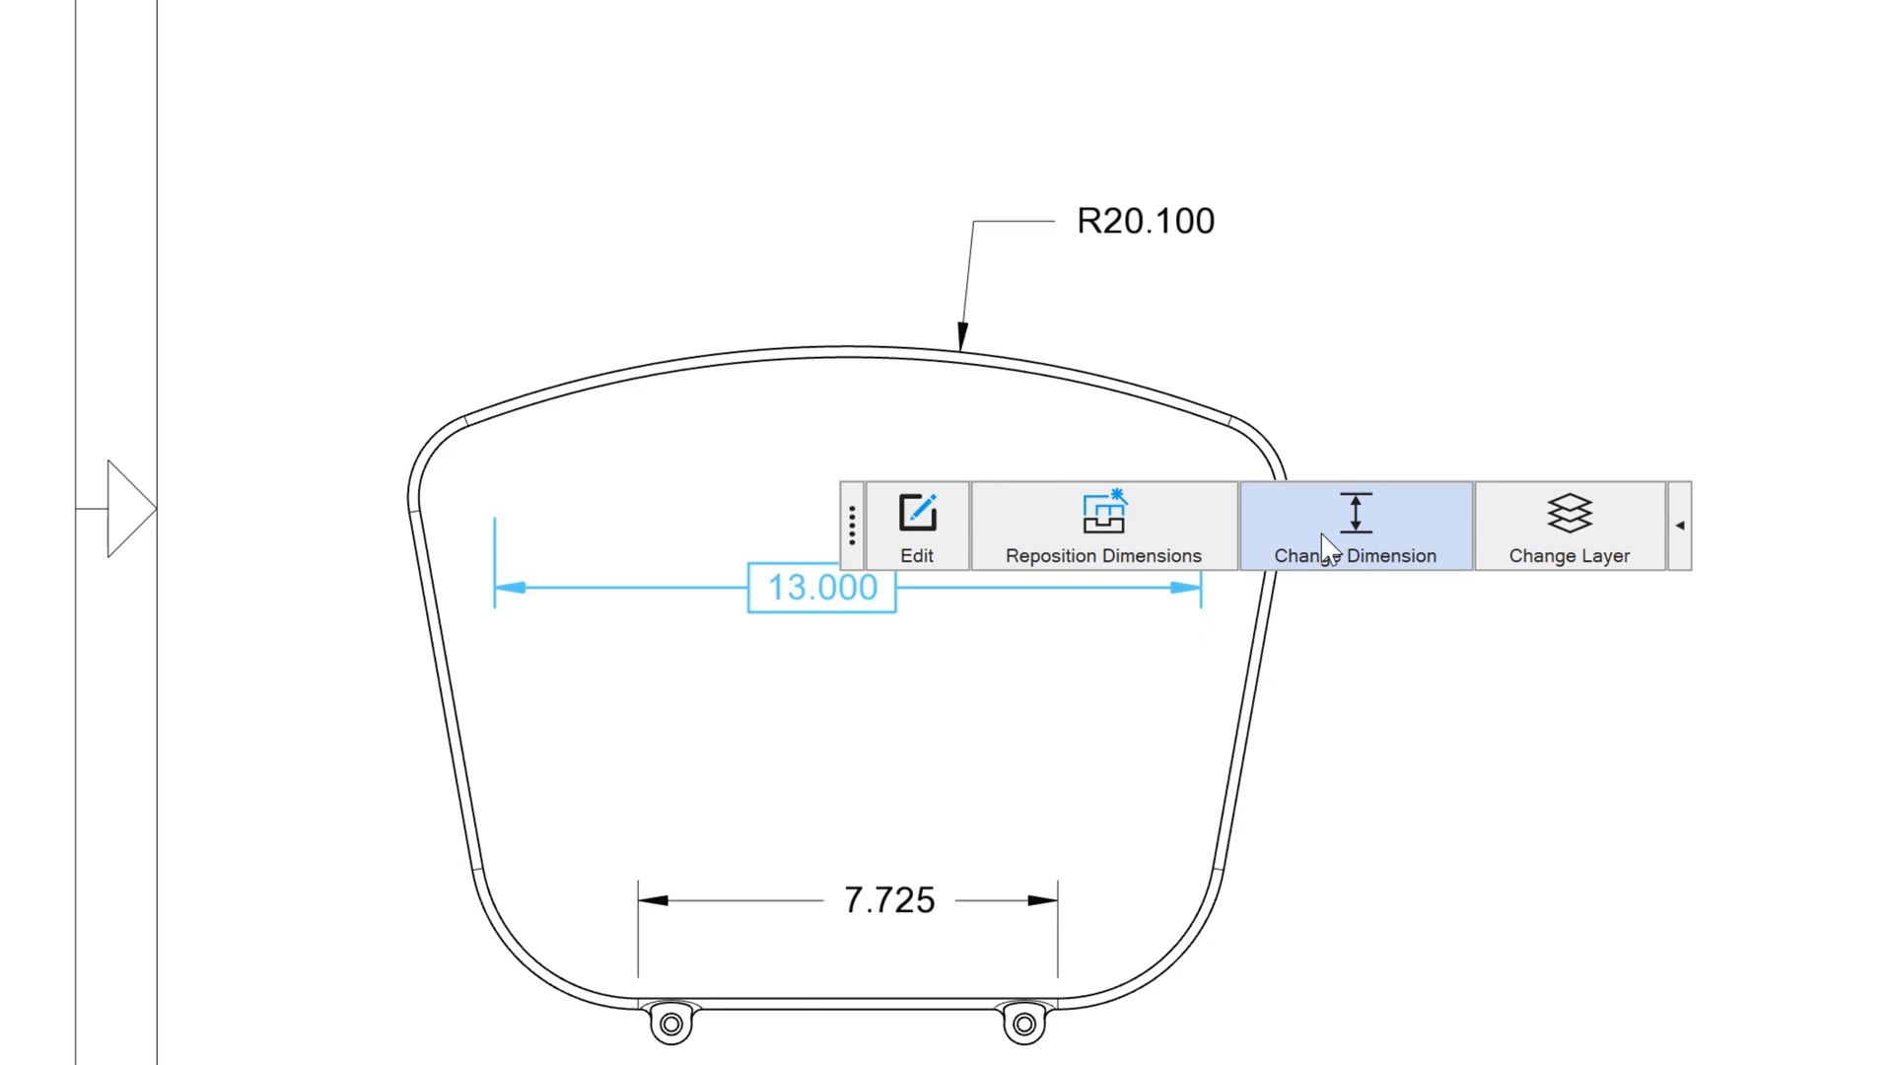
Step: Set a Symmetric .125 tolerance on the 13.000 dimension
{"action": "mouse_move", "coordinate": [1322, 575]}
{"action": "left_click", "coordinate": [1508, 296]}
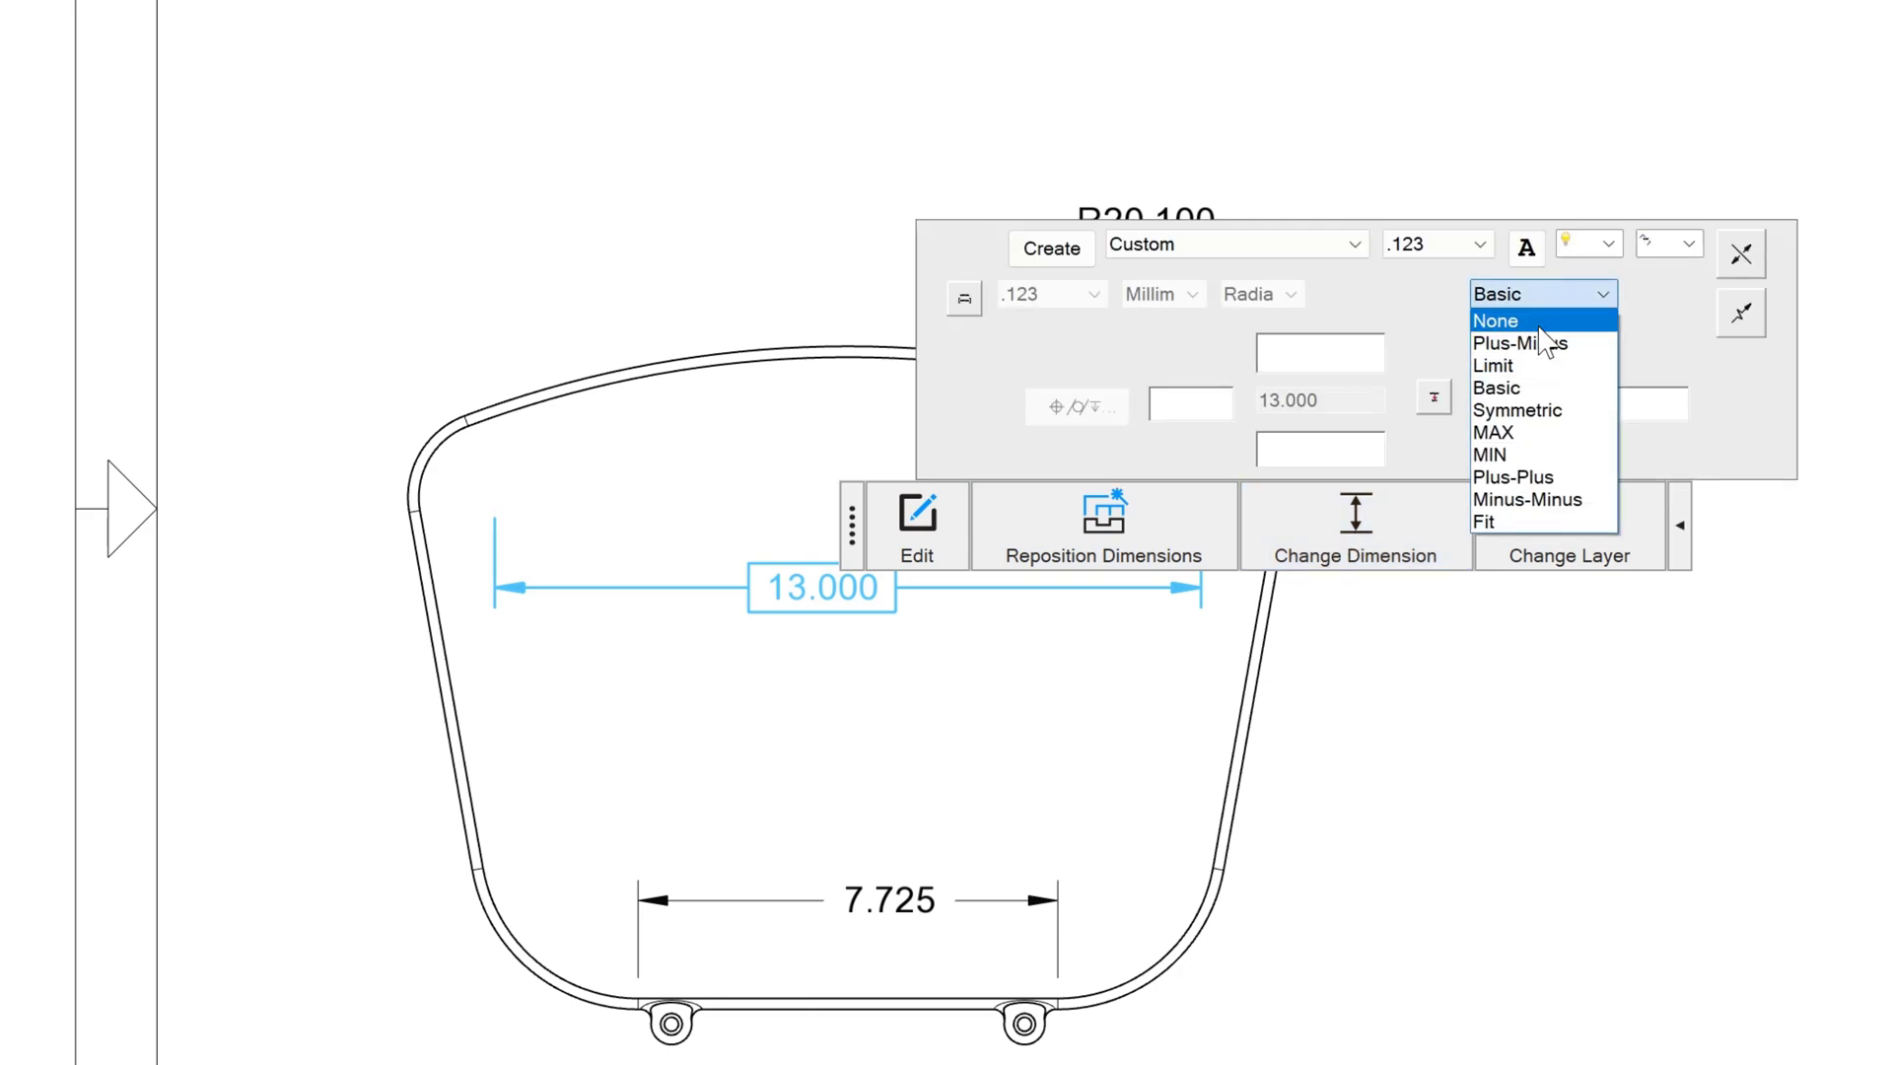
{"action": "left_click", "coordinate": [1504, 422]}
{"action": "left_click", "coordinate": [1498, 375]}
{"action": "double_click", "coordinate": [1520, 377]}
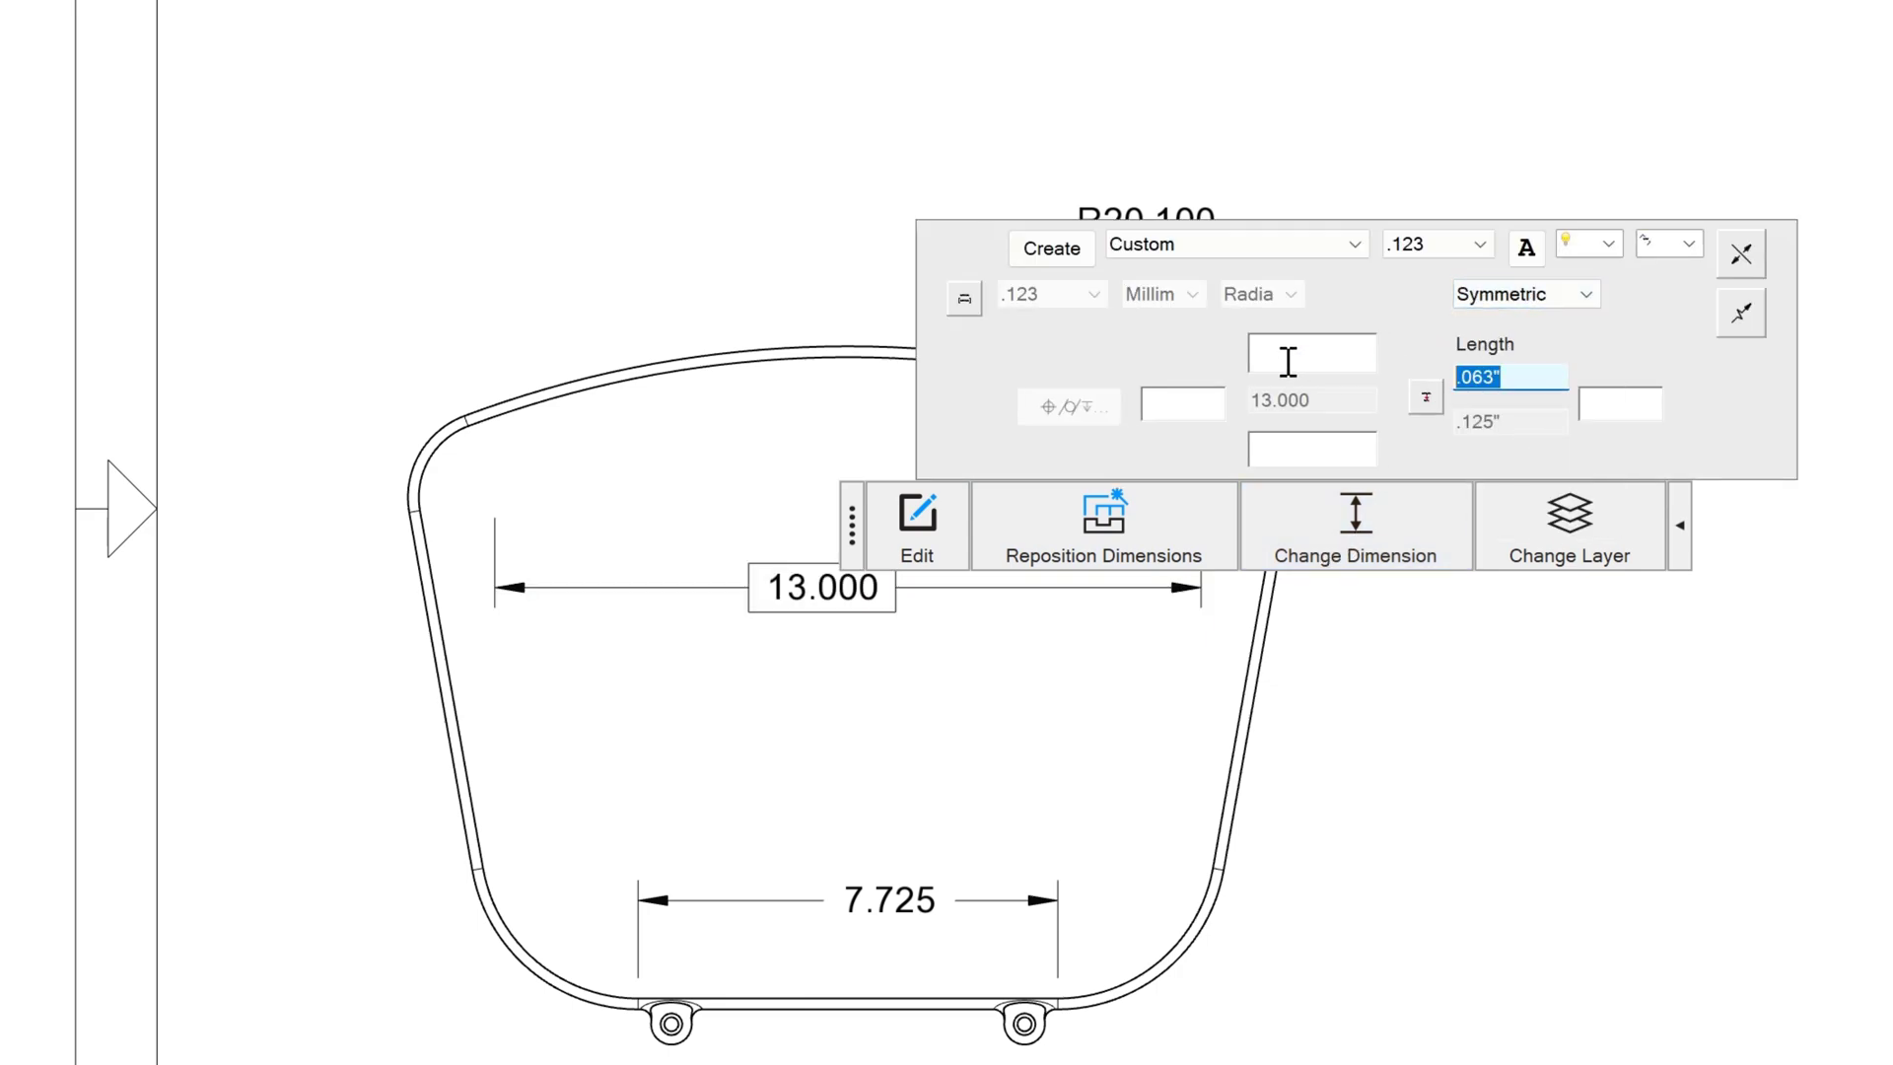
{"action": "type", "text": "."}
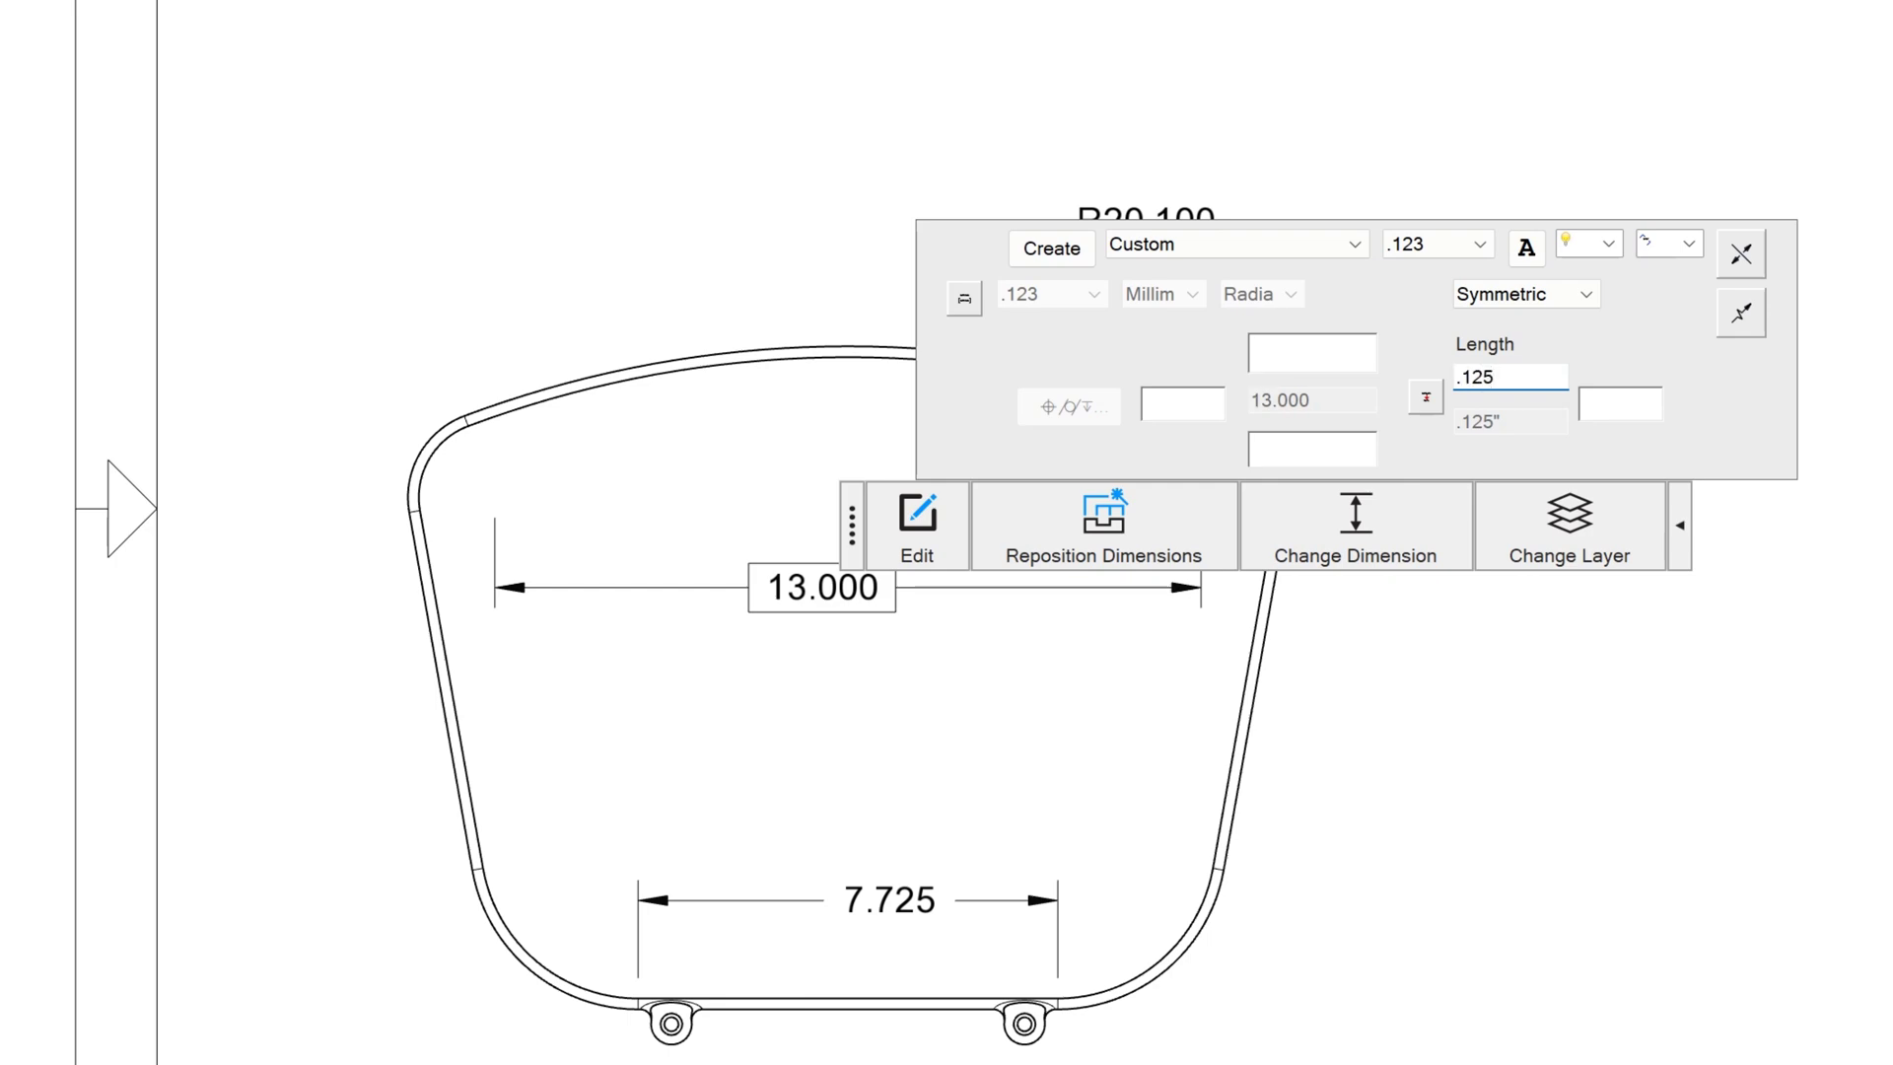
{"action": "type", "text": "125"}
{"action": "key", "text": "Return"}
{"action": "left_click", "coordinate": [858, 211]}
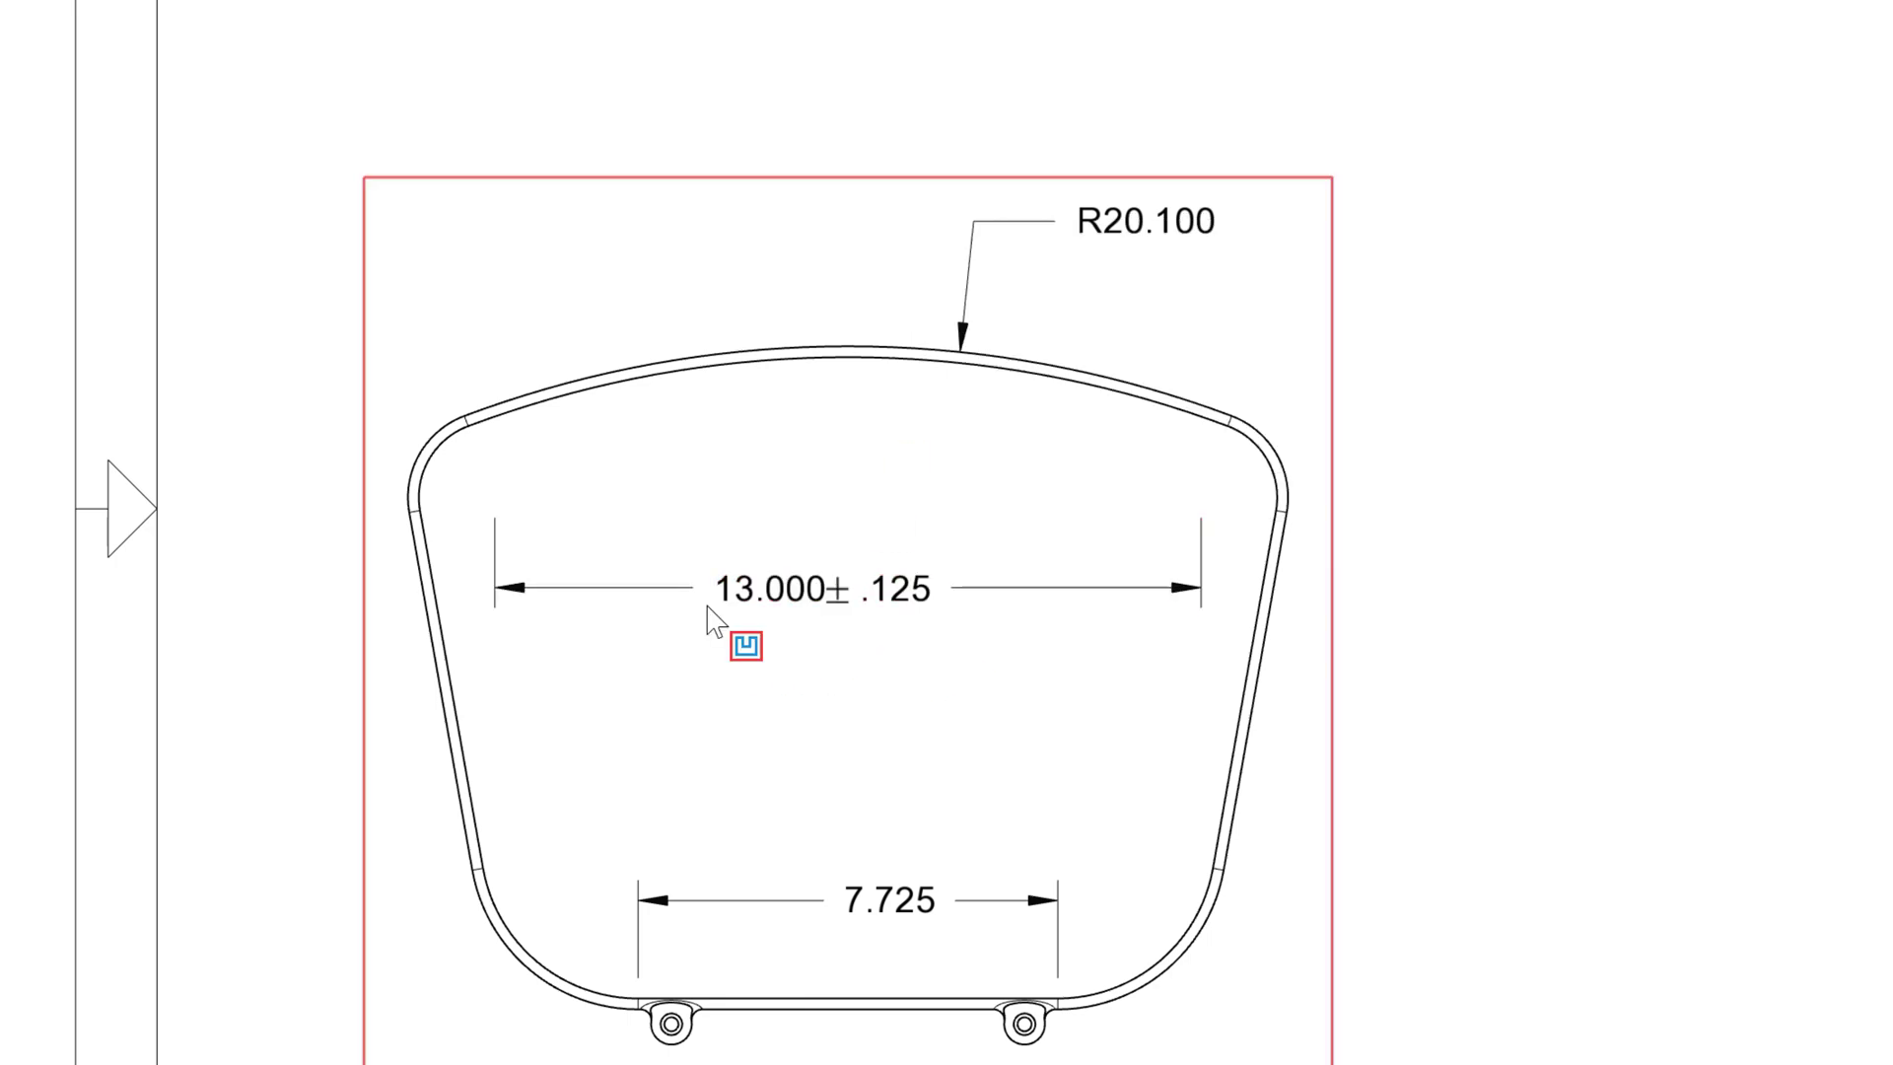
Step: Try the MAX tolerance style on the 13.000 dimension
{"action": "left_click", "coordinate": [802, 589]}
{"action": "left_click", "coordinate": [1321, 528]}
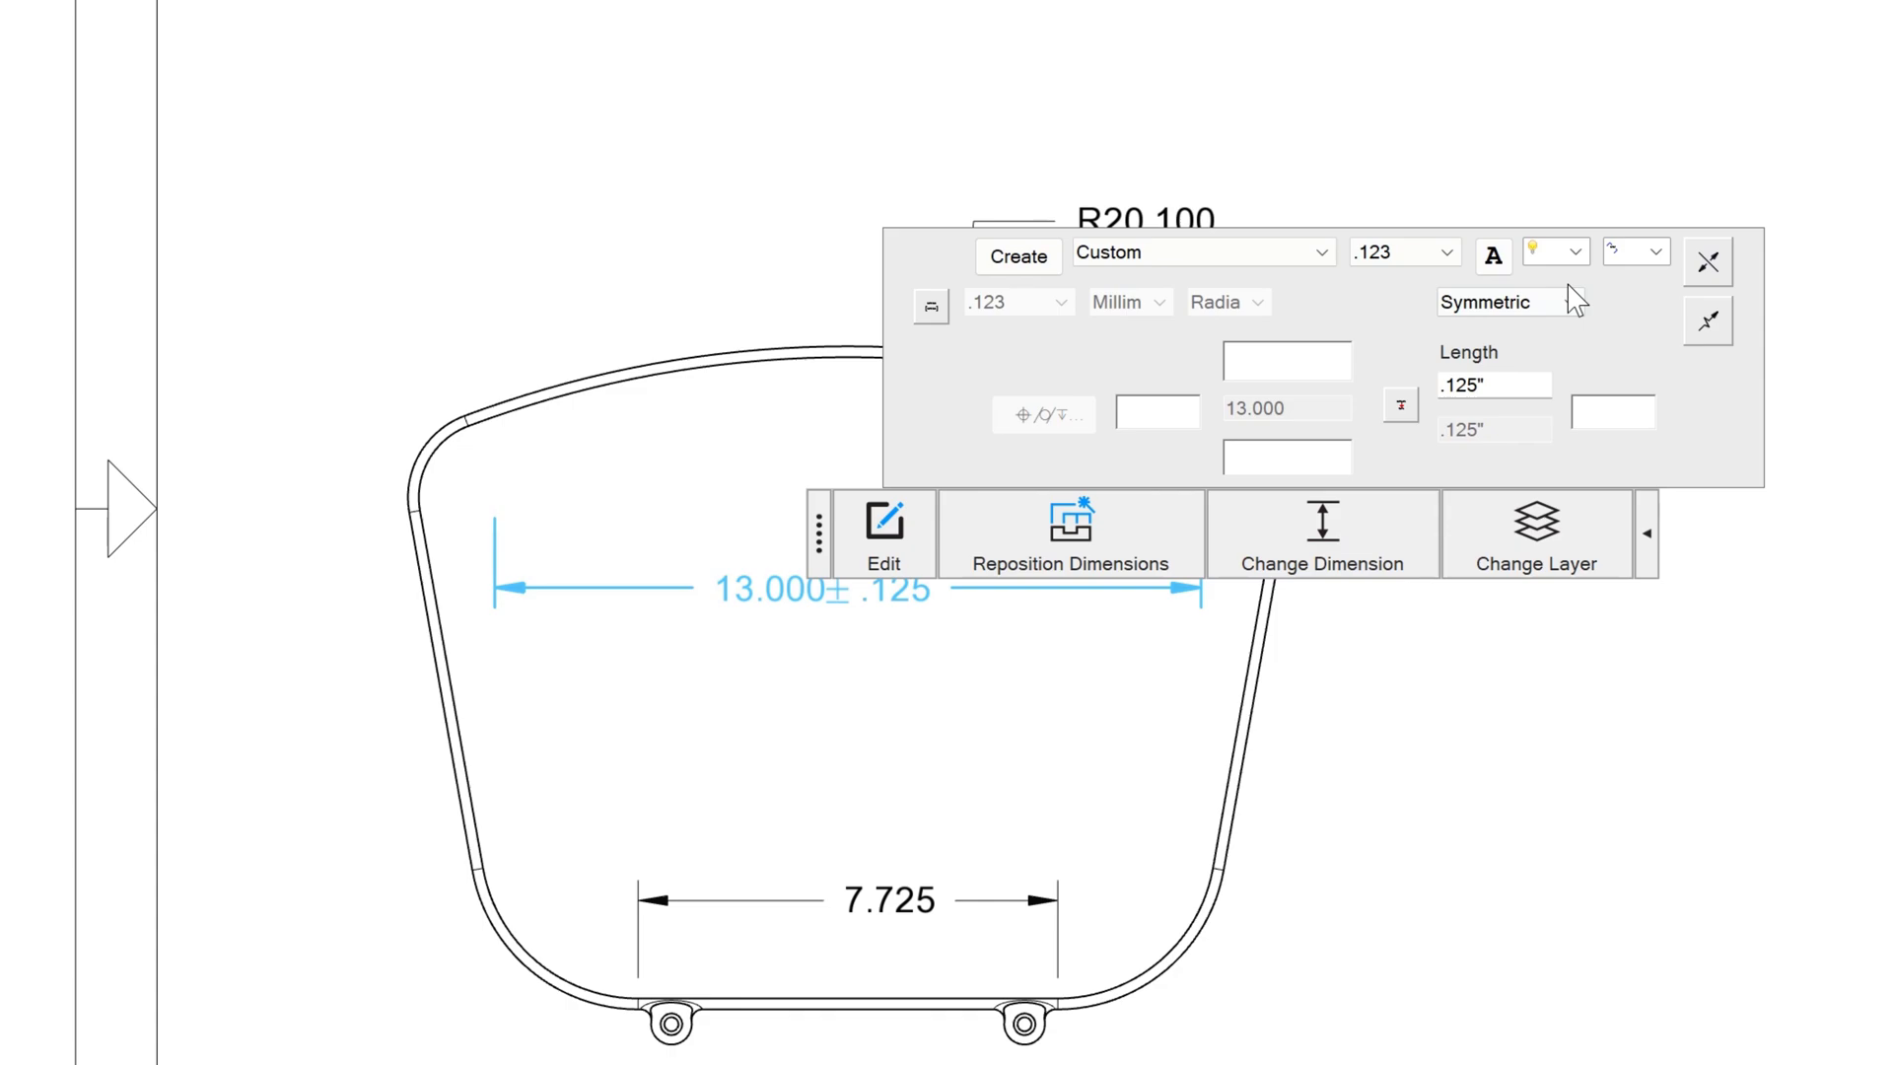
{"action": "left_click", "coordinate": [1572, 301]}
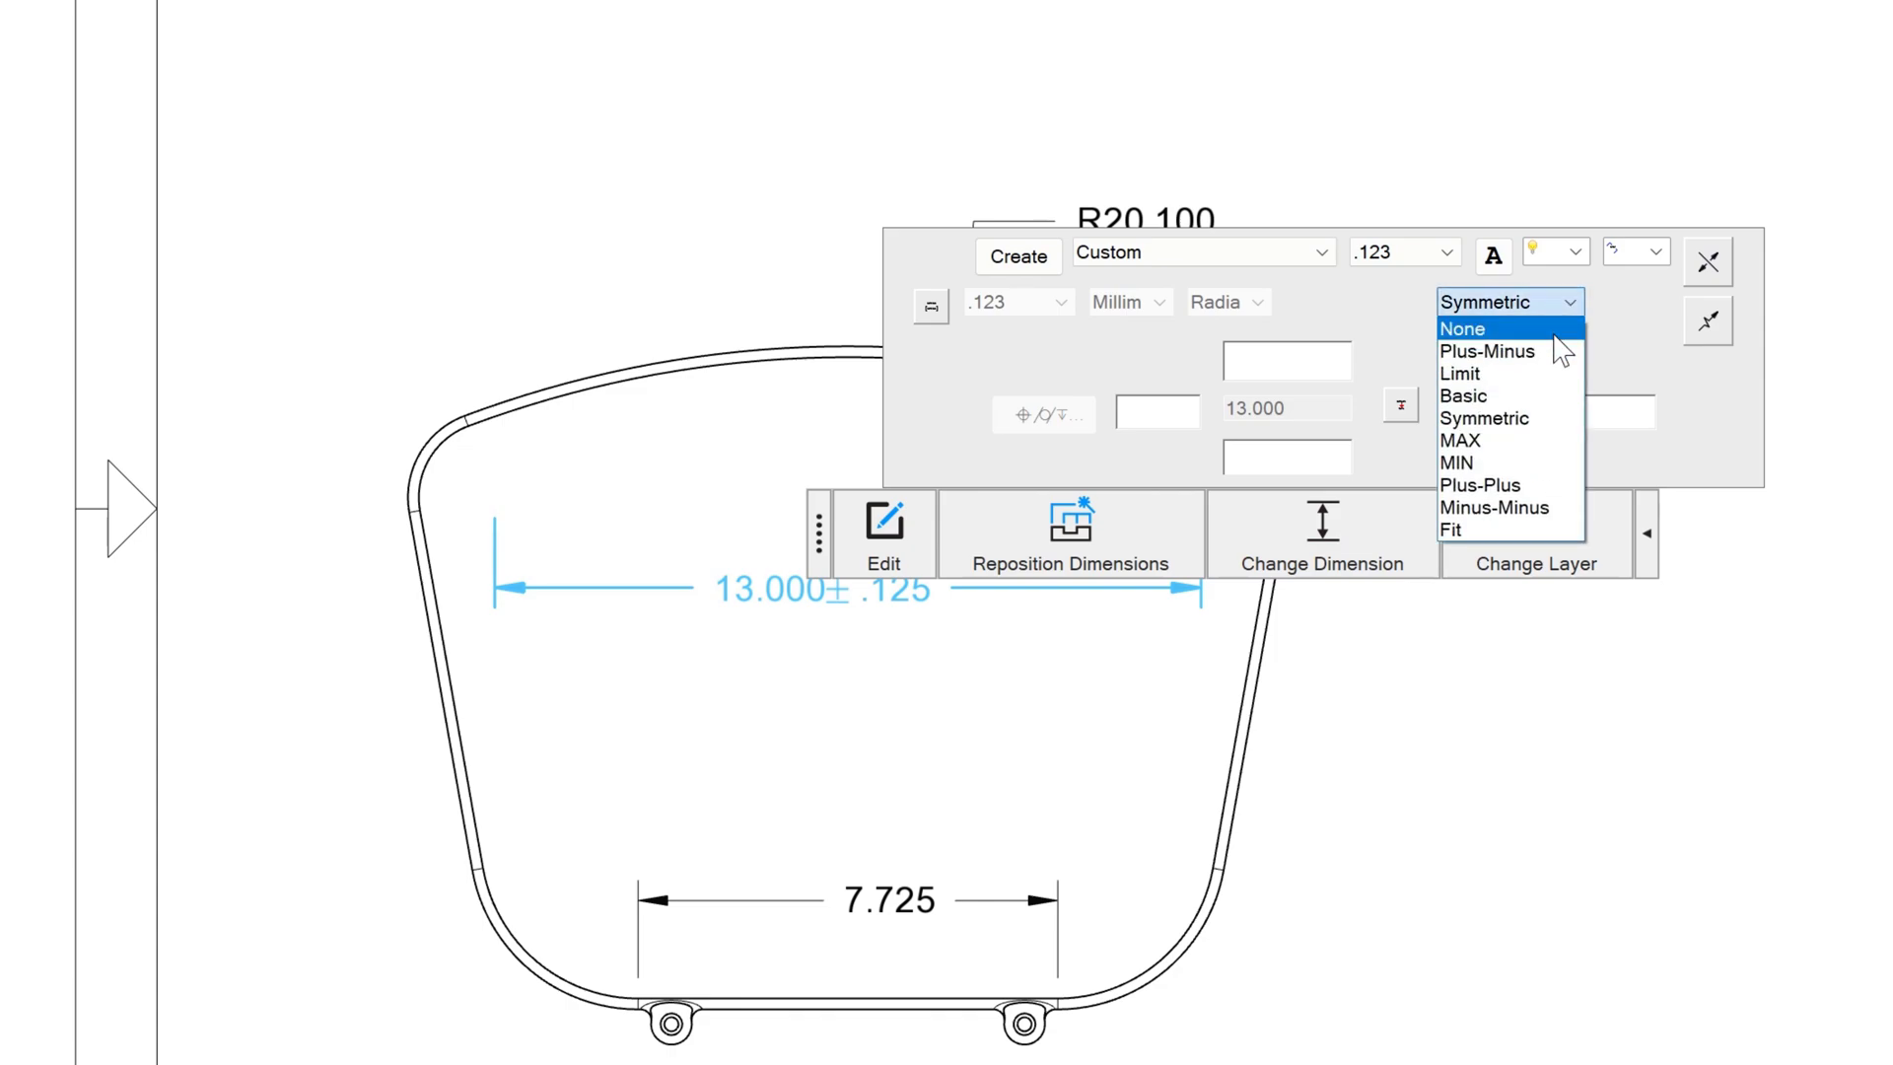
{"action": "left_click", "coordinate": [1550, 446]}
{"action": "left_click", "coordinate": [866, 655]}
Step: Switch the tolerance via Plus-Minus back to Symmetric and close the editor
{"action": "left_click", "coordinate": [858, 595]}
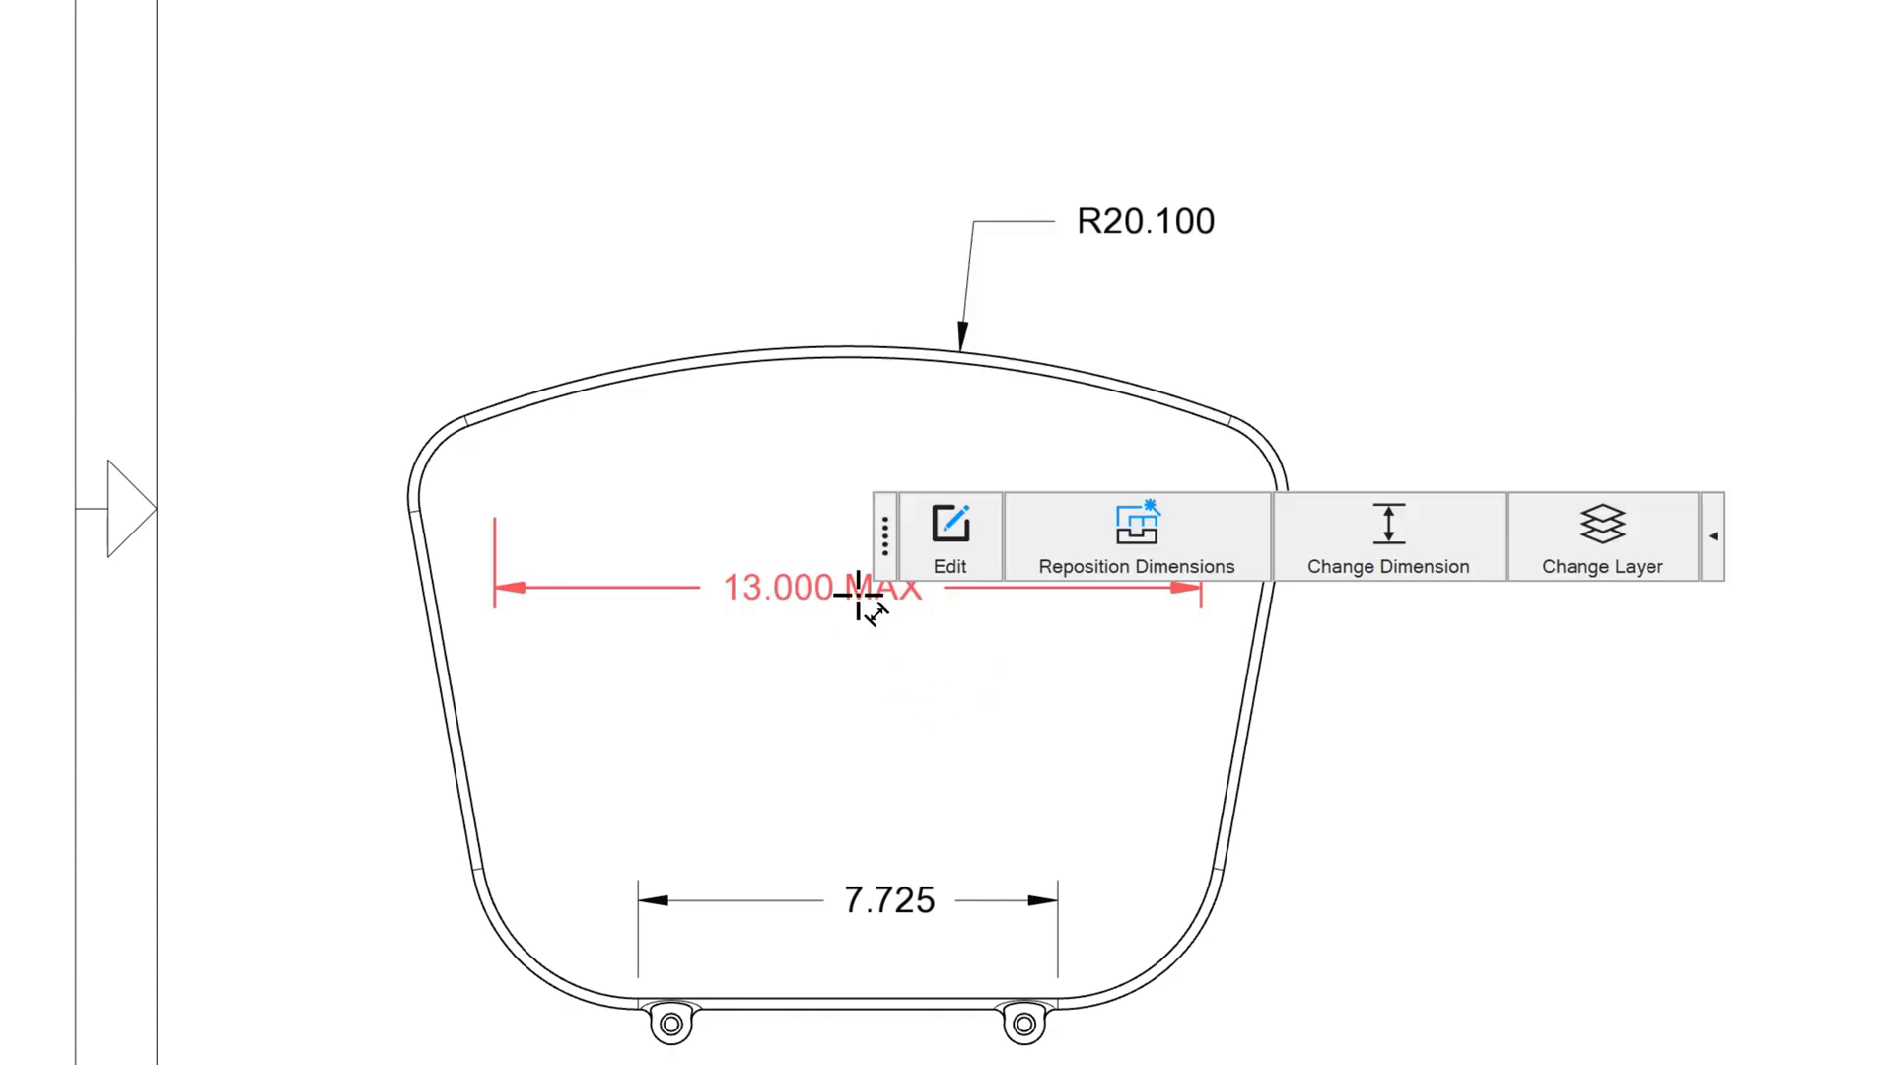
{"action": "left_click", "coordinate": [1375, 570]}
{"action": "left_click", "coordinate": [1572, 305]}
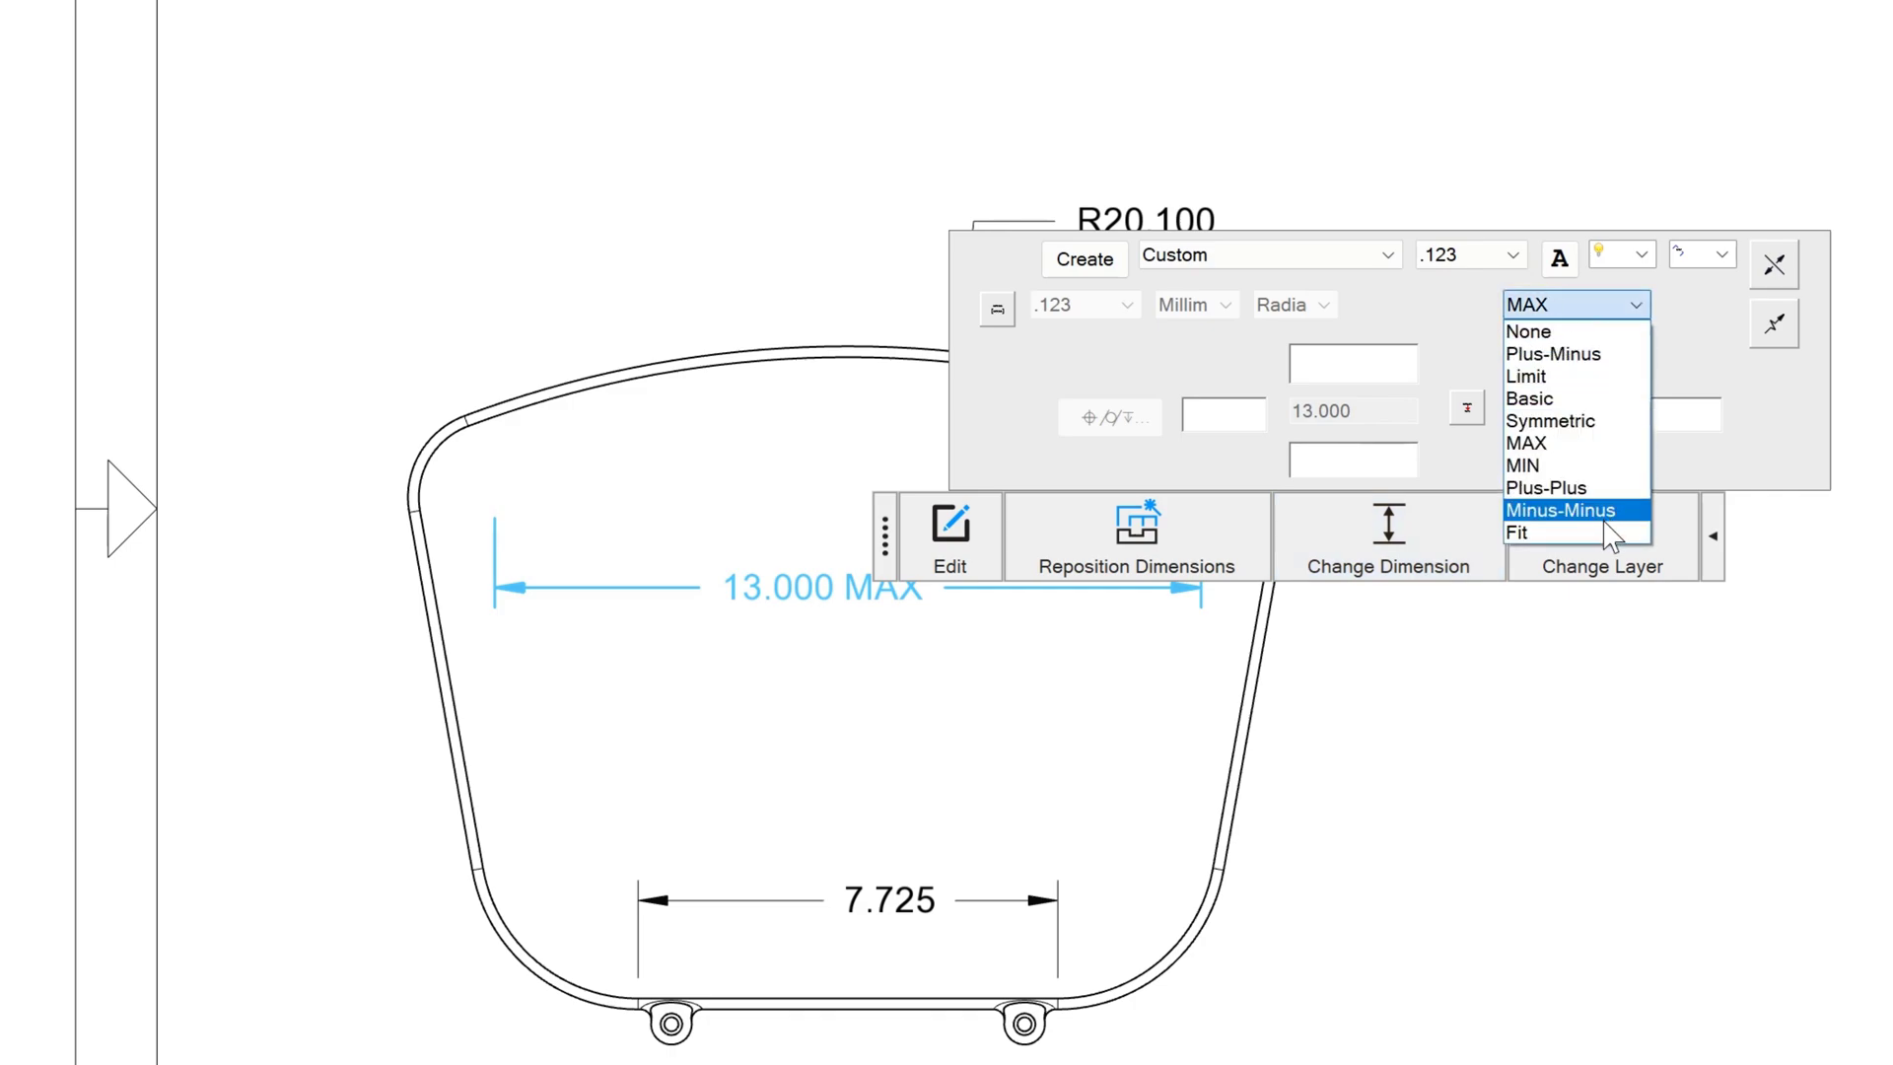
{"action": "left_click", "coordinate": [1587, 355]}
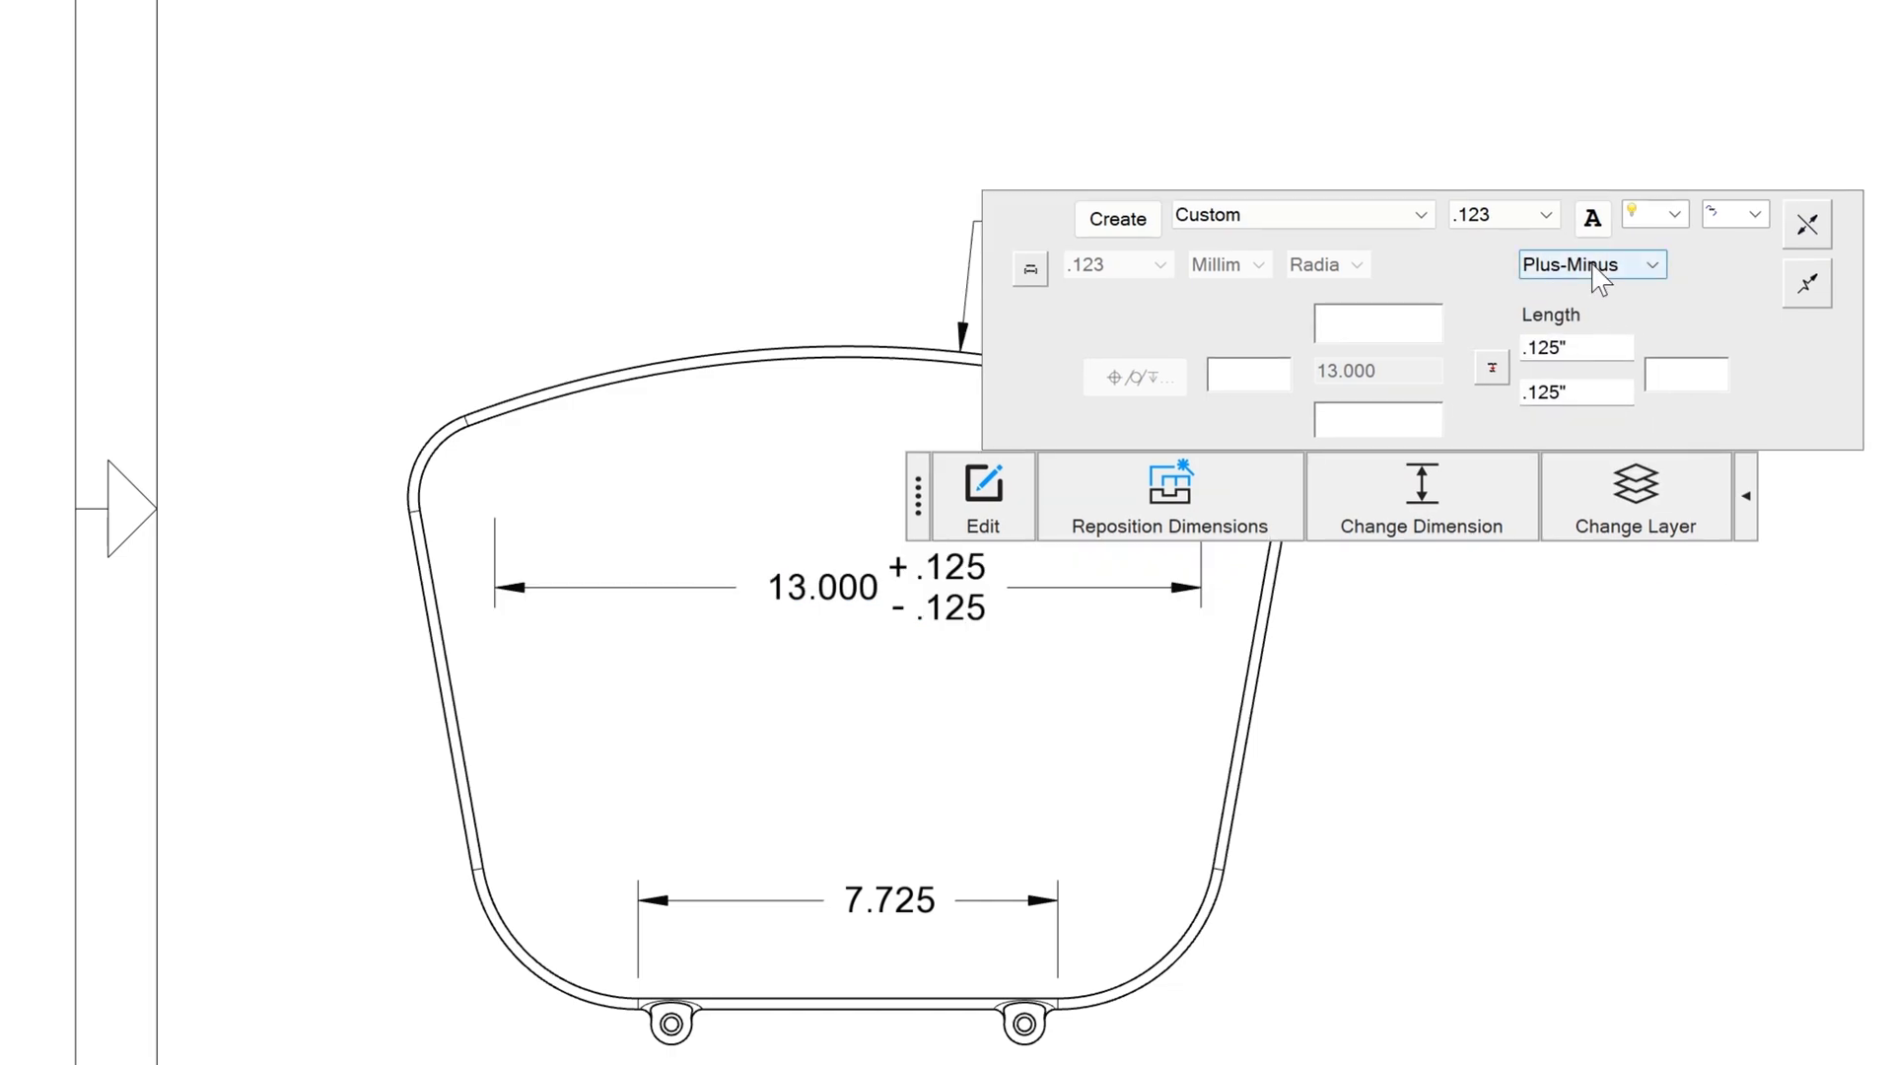
{"action": "left_click", "coordinate": [1592, 264]}
{"action": "left_click", "coordinate": [1585, 384]}
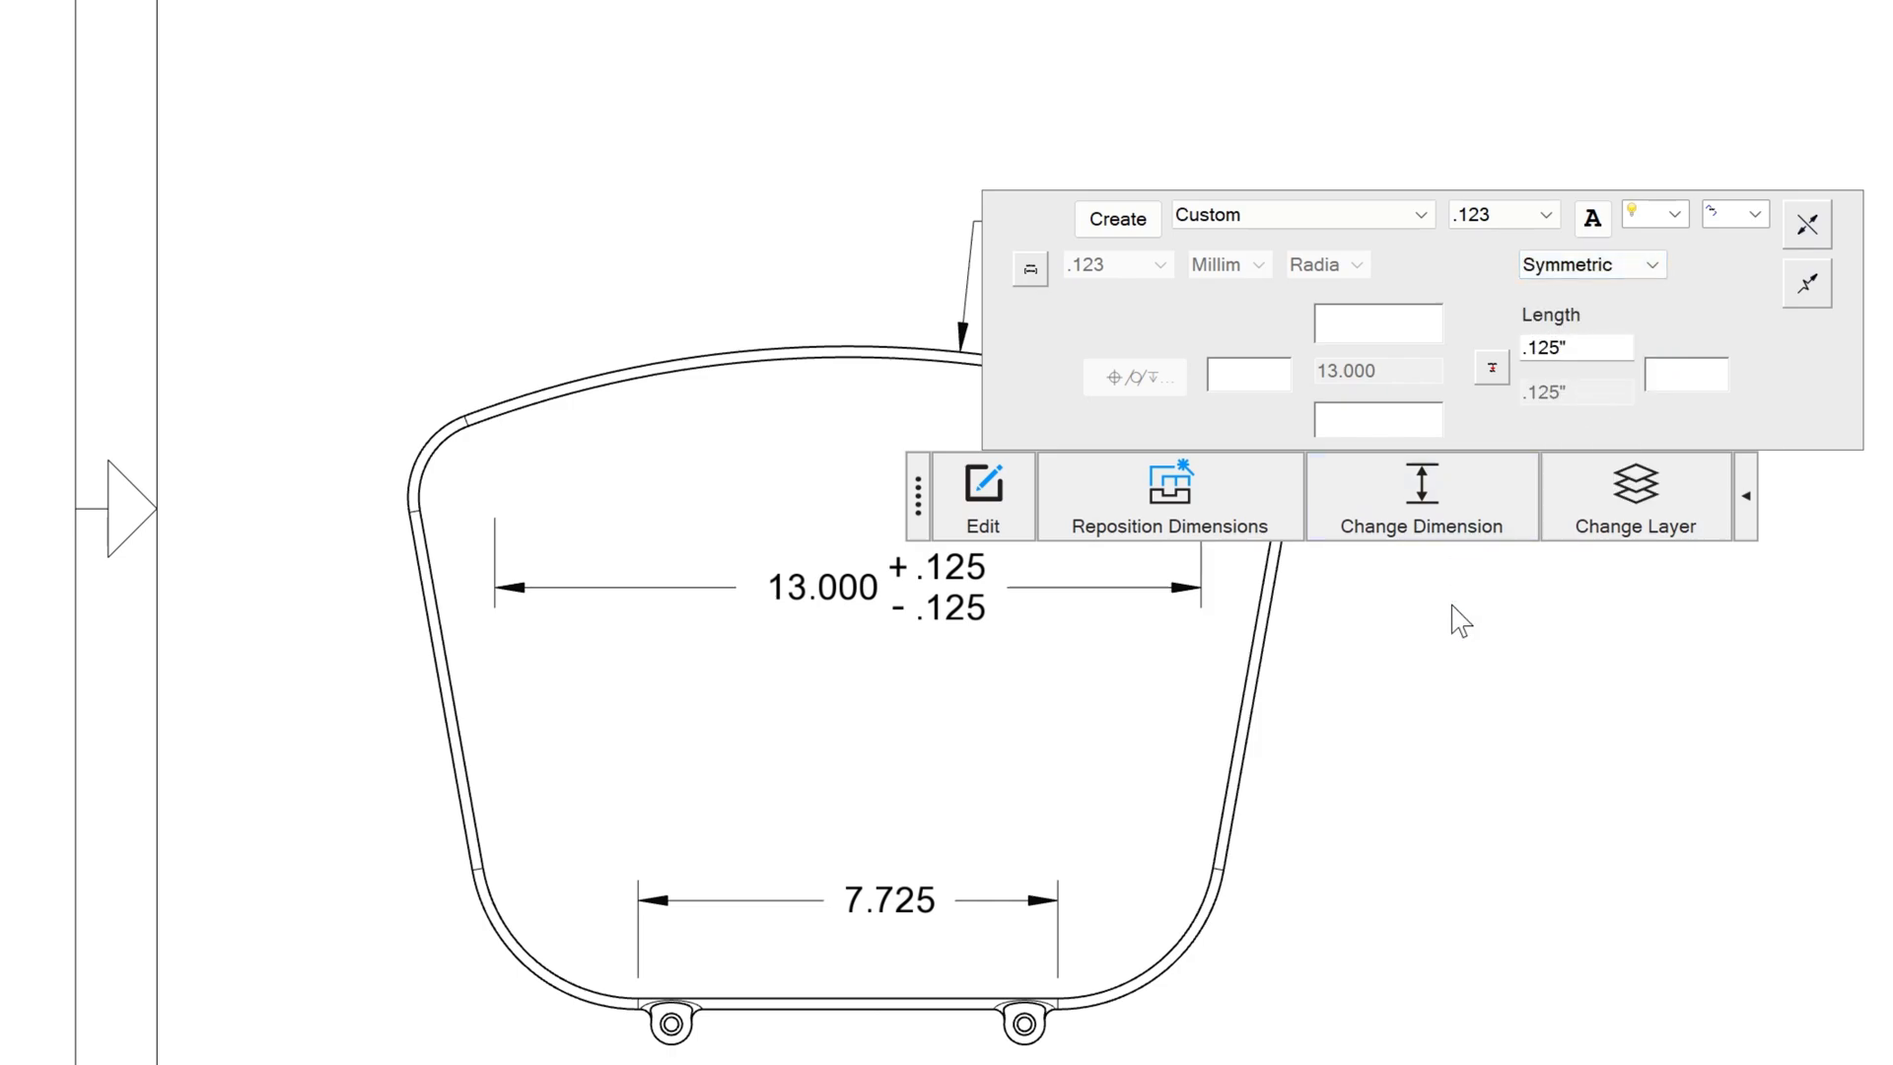
{"action": "left_click", "coordinate": [1455, 674]}
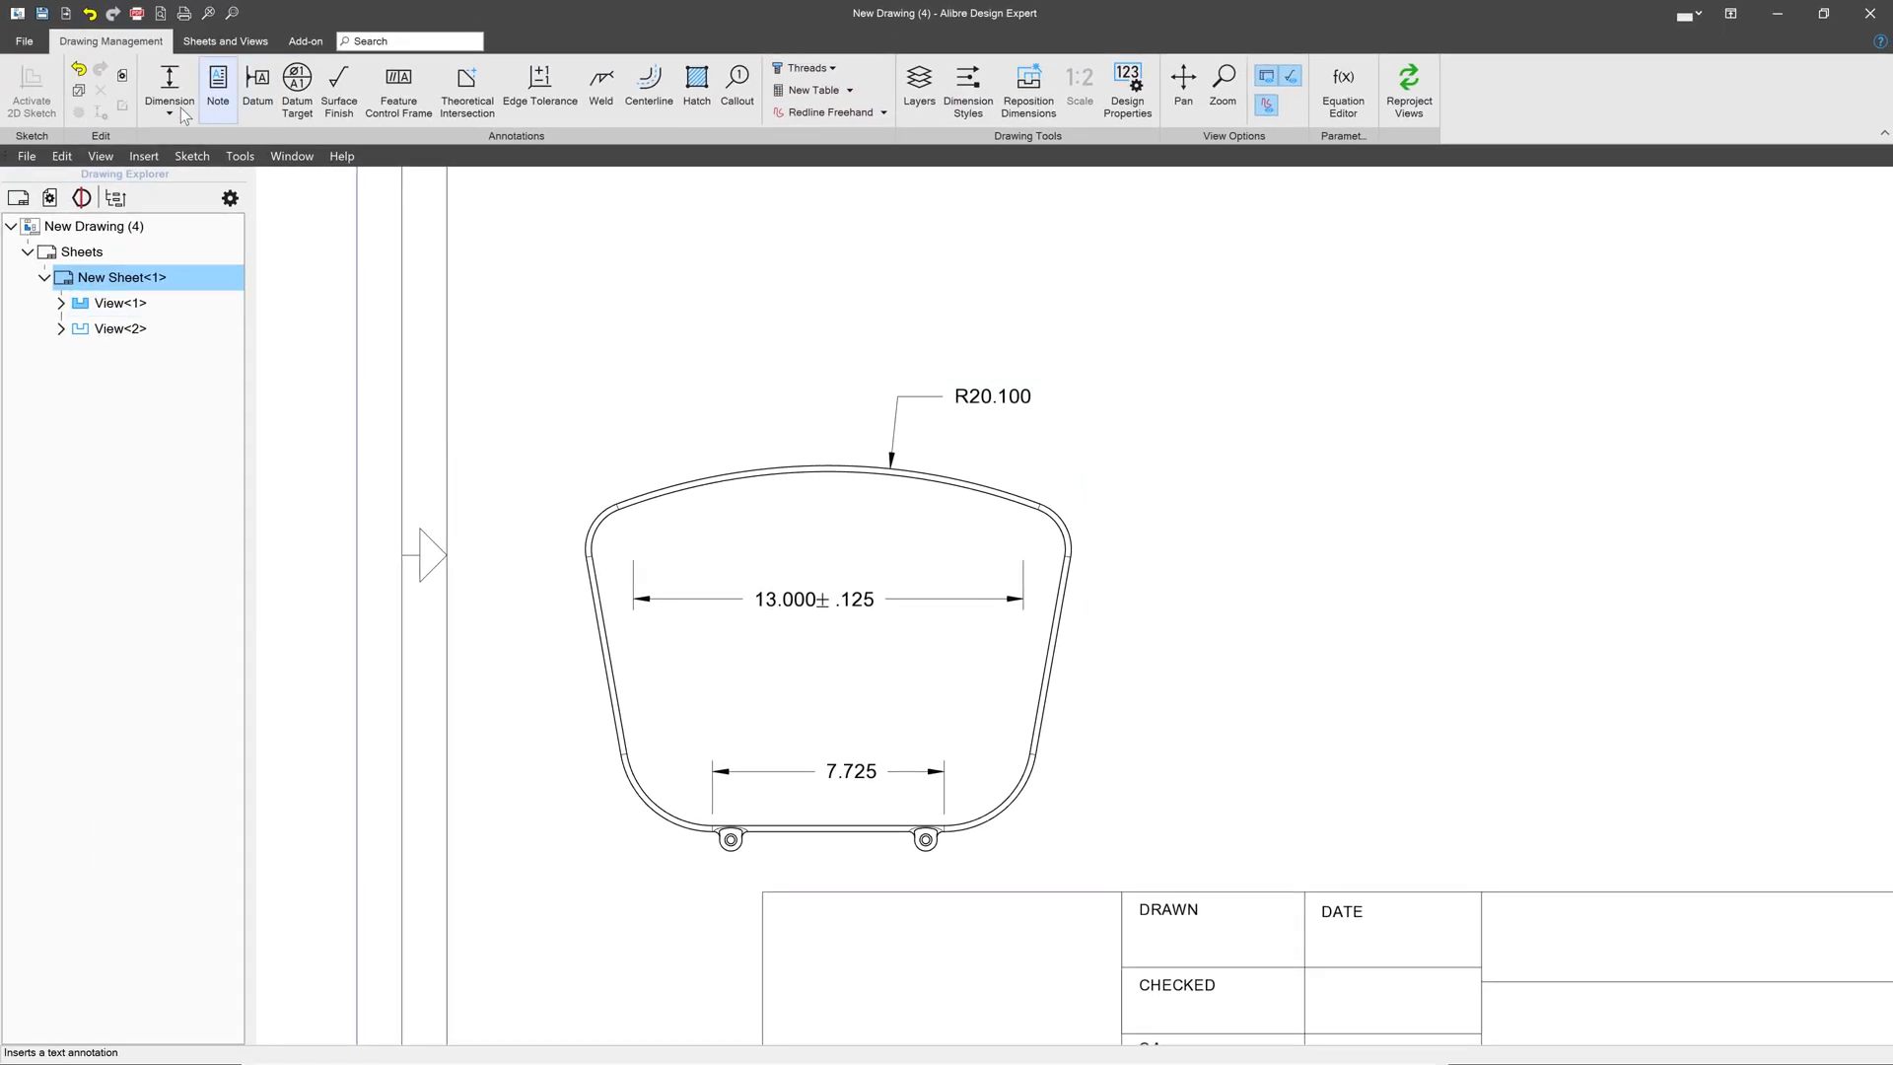
Step: Place a 20.000° angle dimension between the two slanted side edges above the arm
{"action": "left_click", "coordinate": [162, 91]}
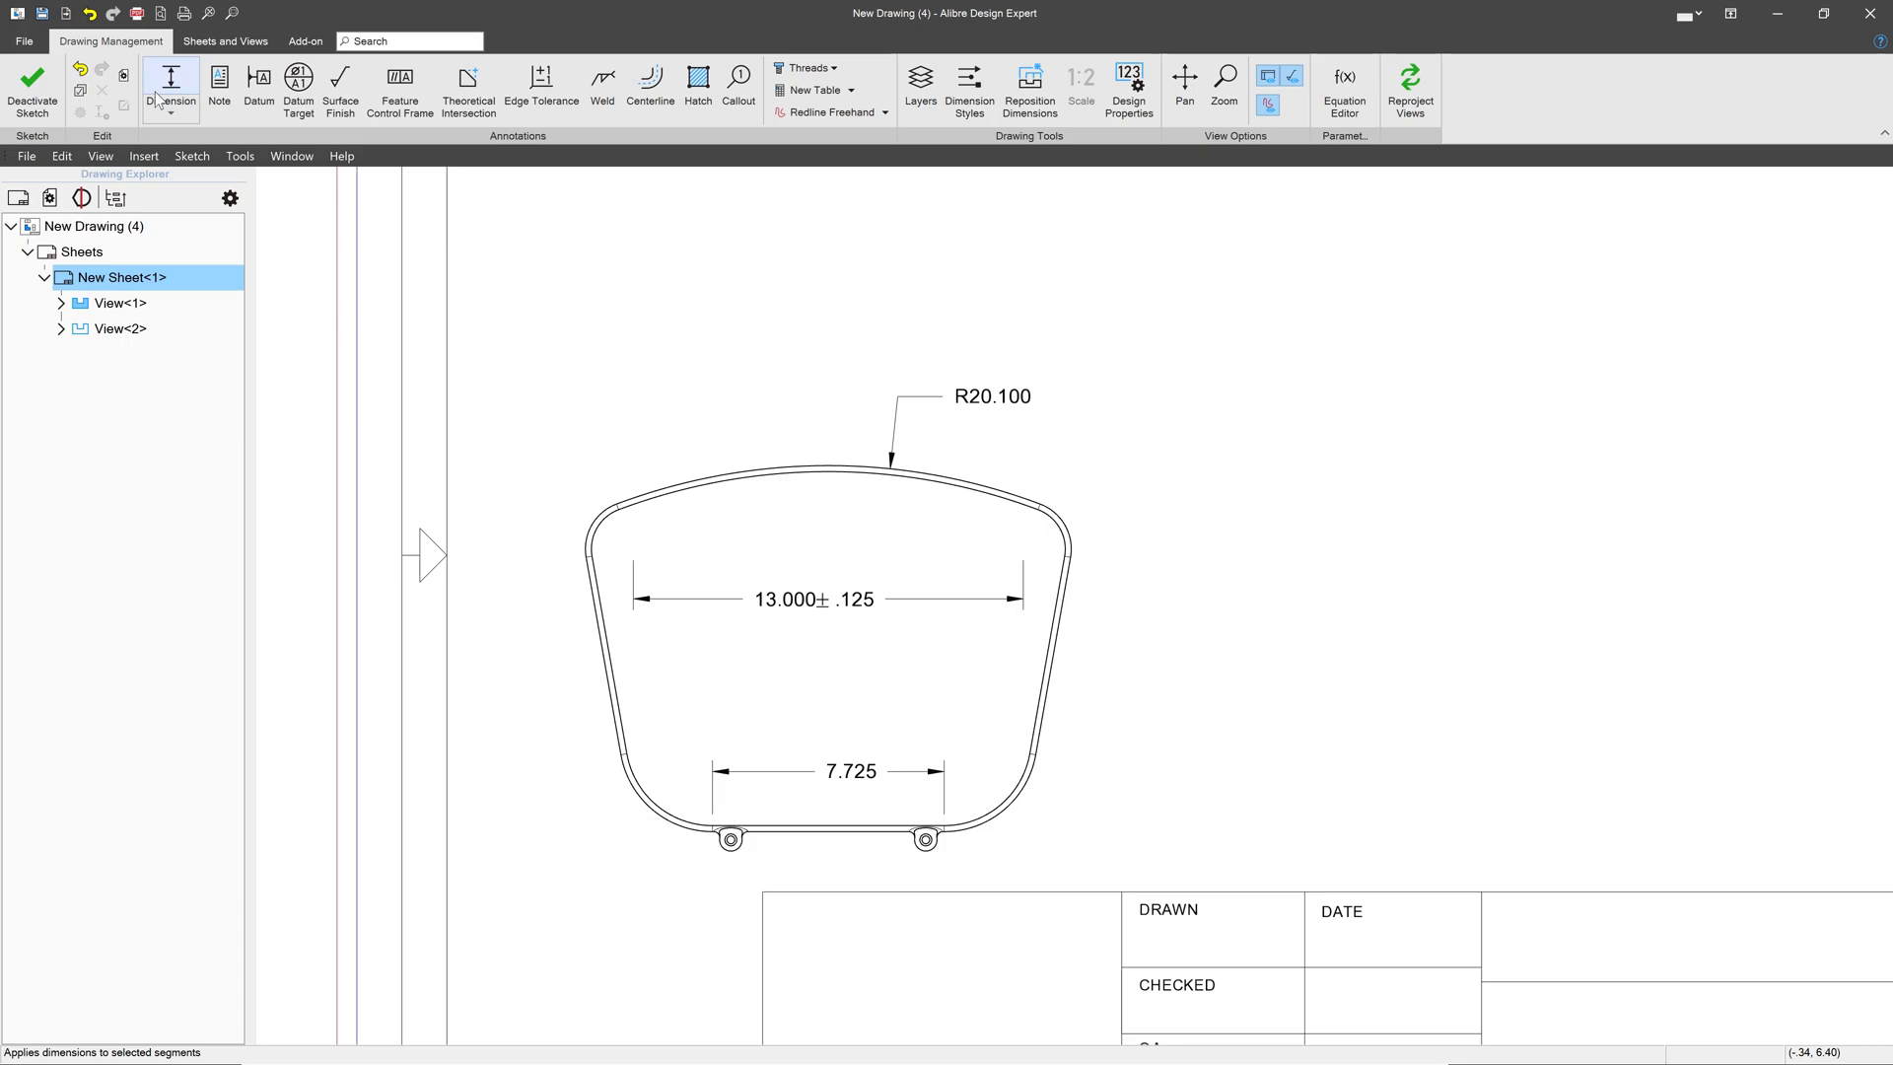
{"action": "left_click", "coordinate": [605, 646]}
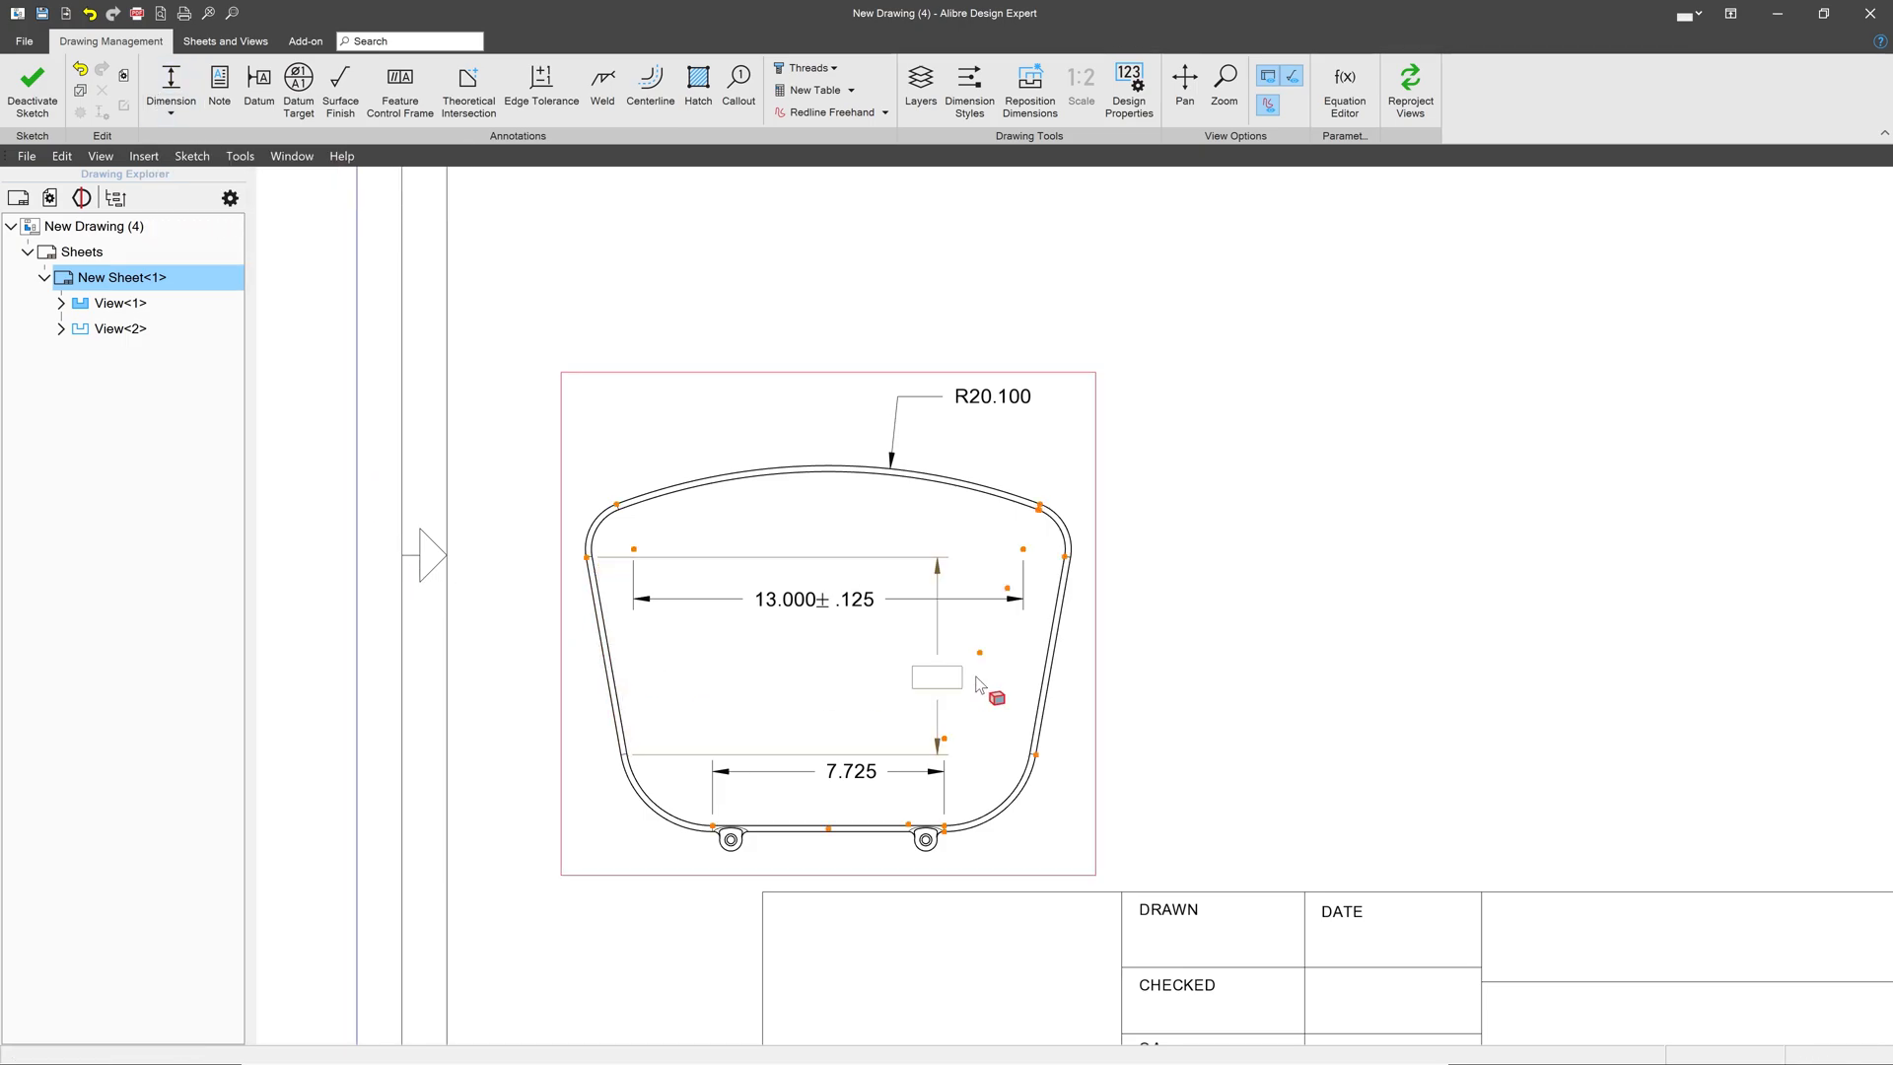
{"action": "left_click", "coordinate": [1051, 680]}
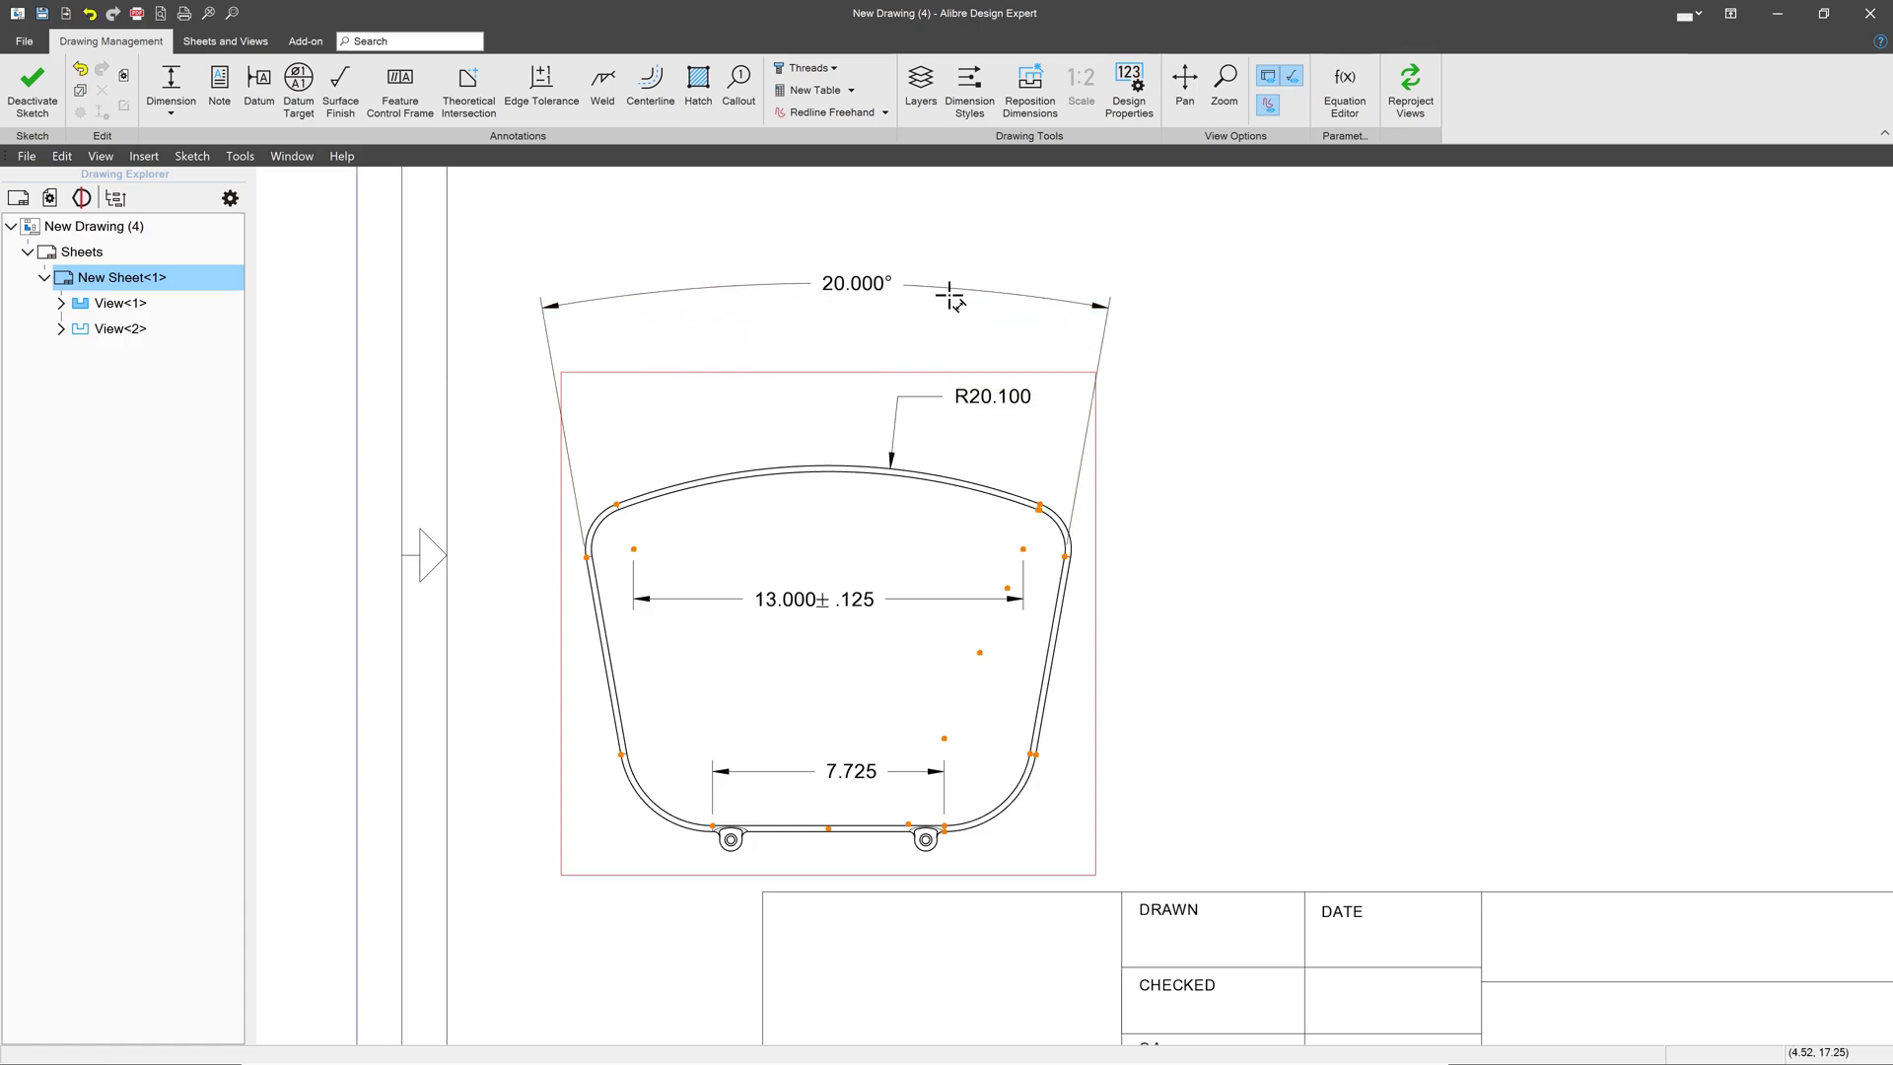
{"action": "left_click", "coordinate": [927, 291]}
Step: Leave the 20.000° angle dimension's tolerance set to None
{"action": "double_click", "coordinate": [846, 285]}
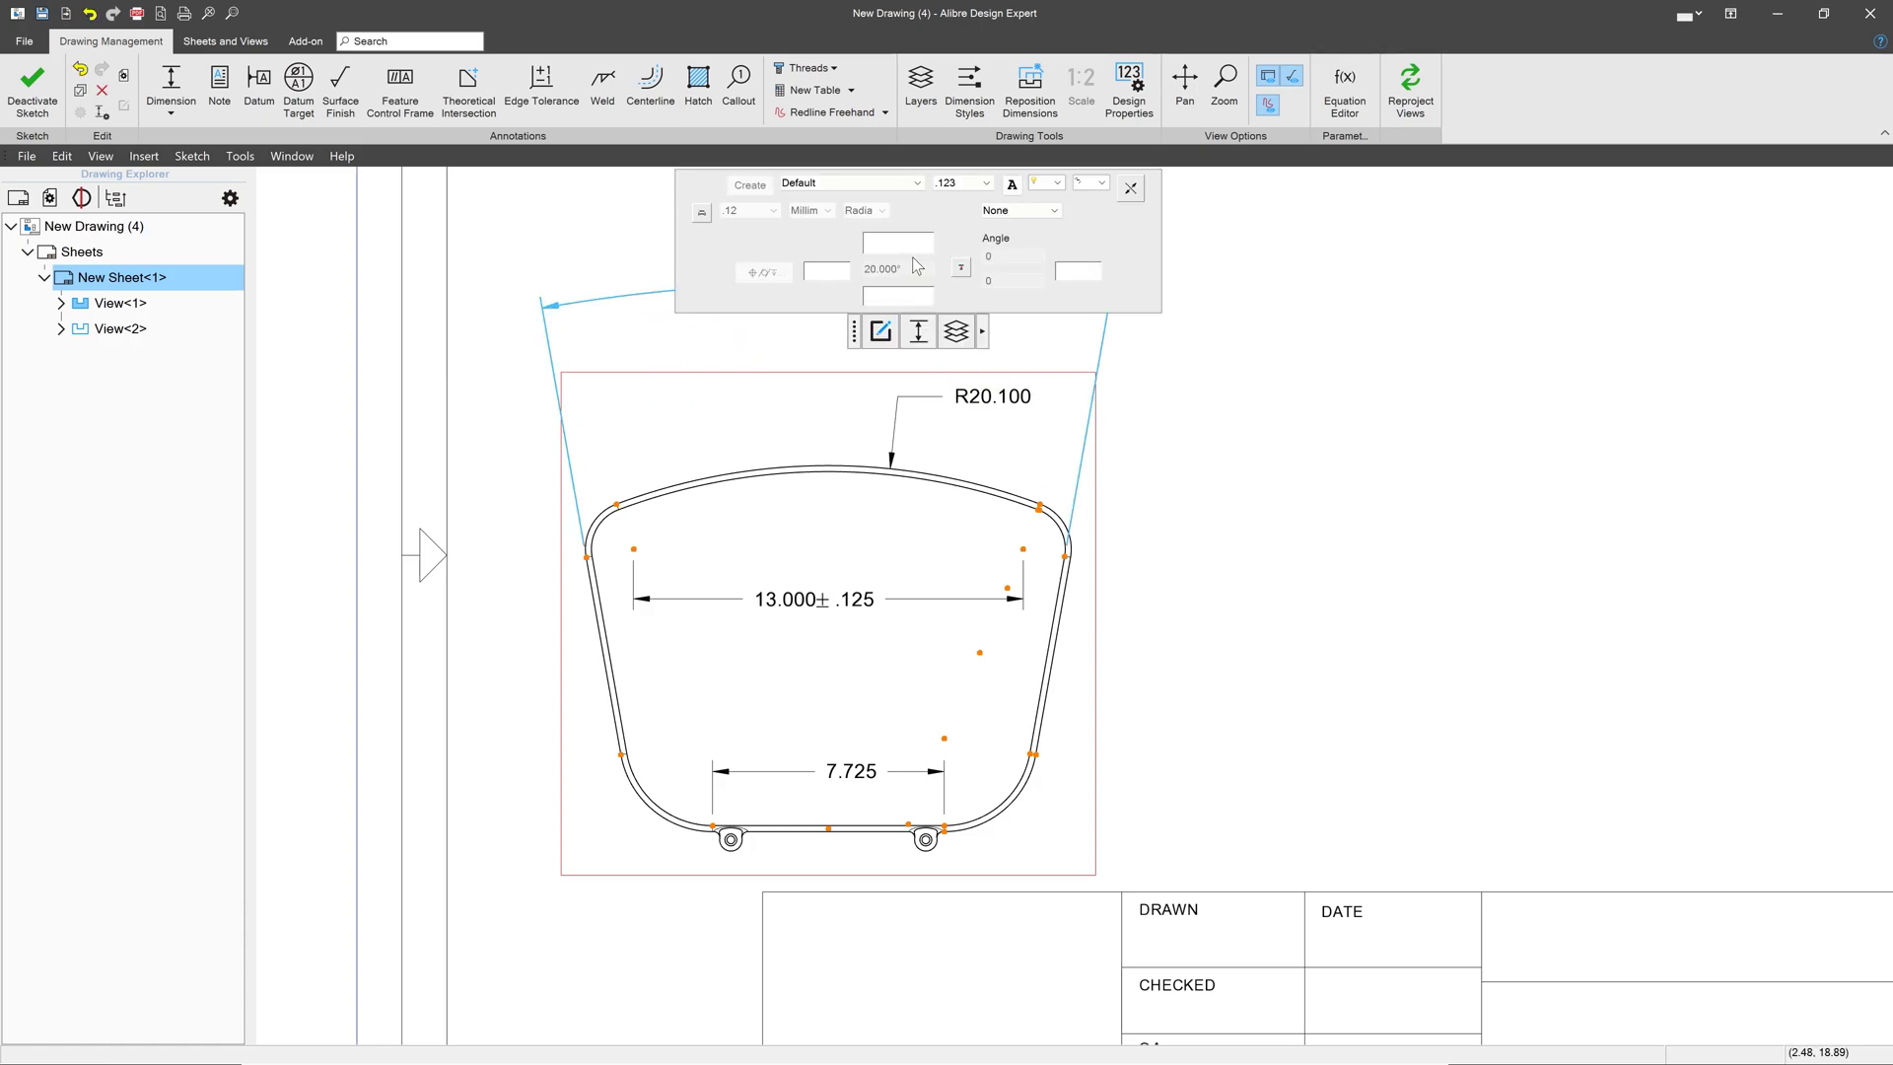
{"action": "left_click", "coordinate": [1031, 212]}
{"action": "left_click", "coordinate": [1028, 218]}
{"action": "left_click", "coordinate": [1295, 286]}
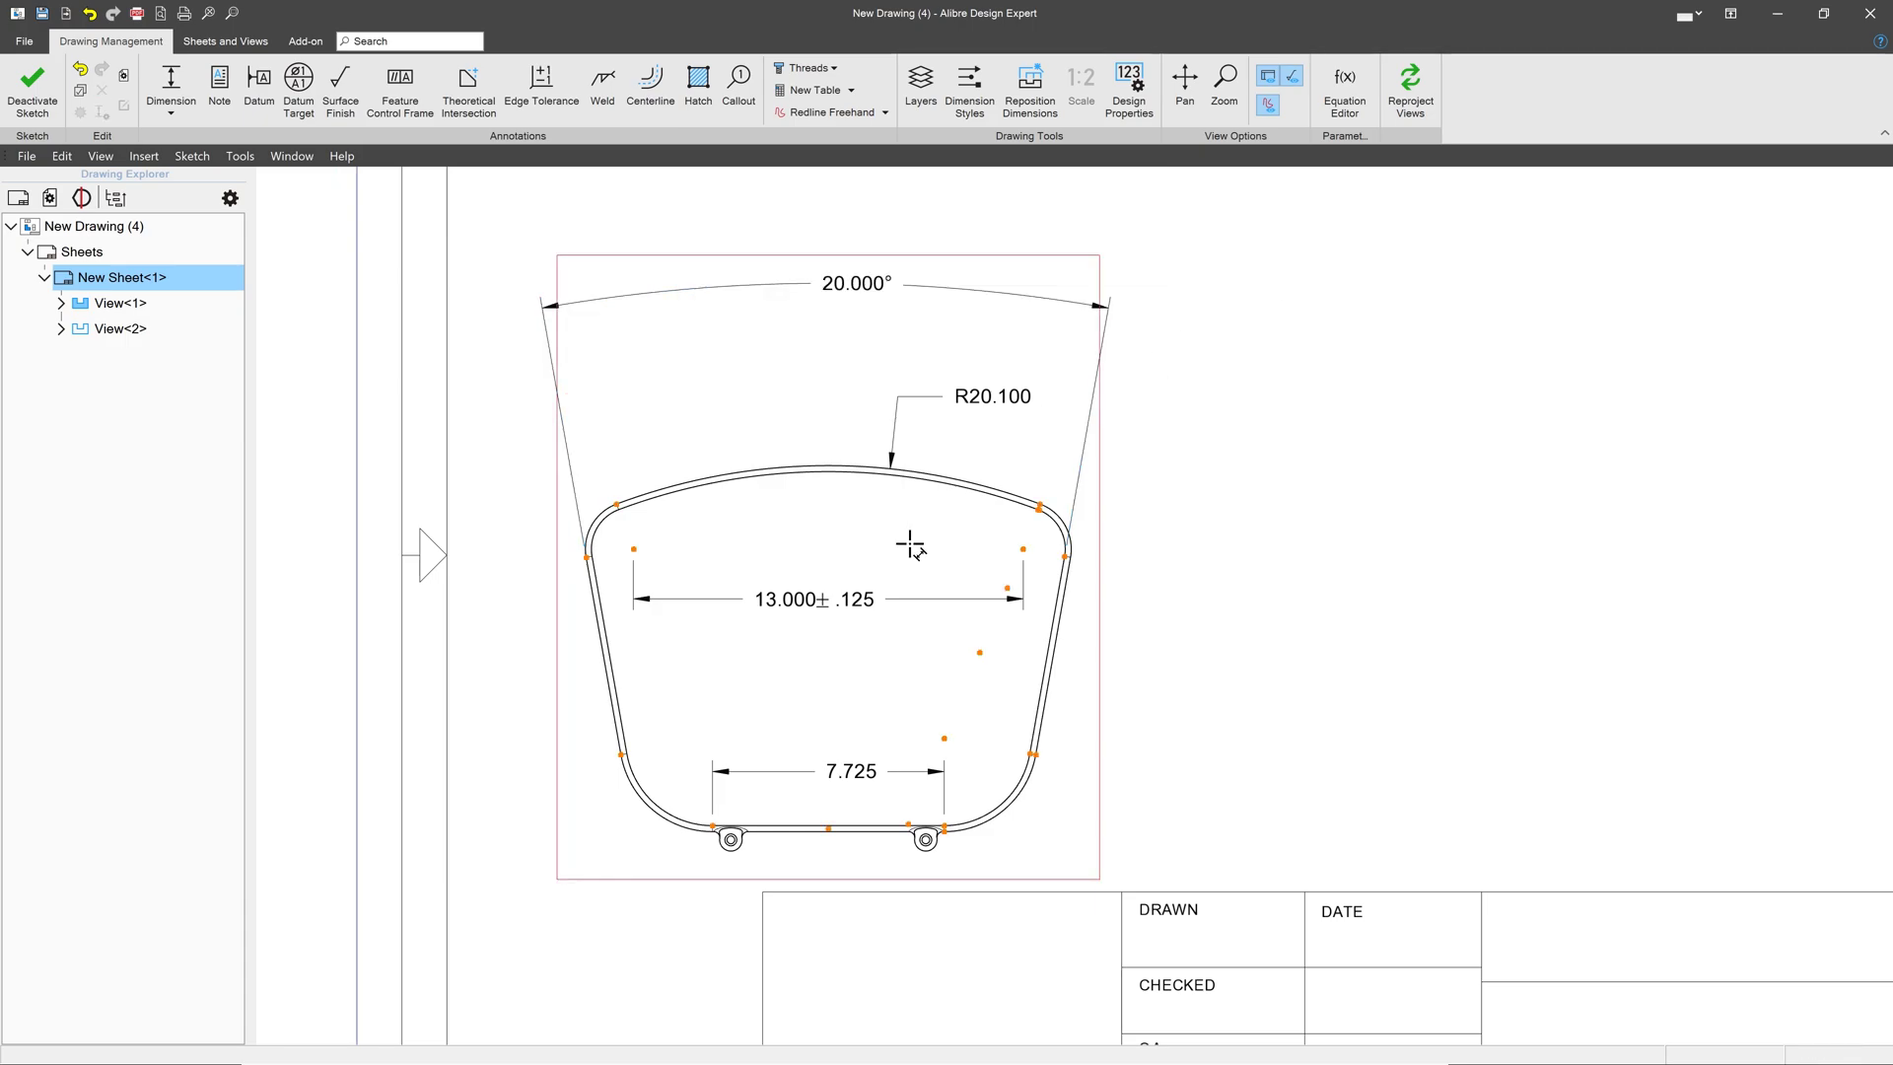